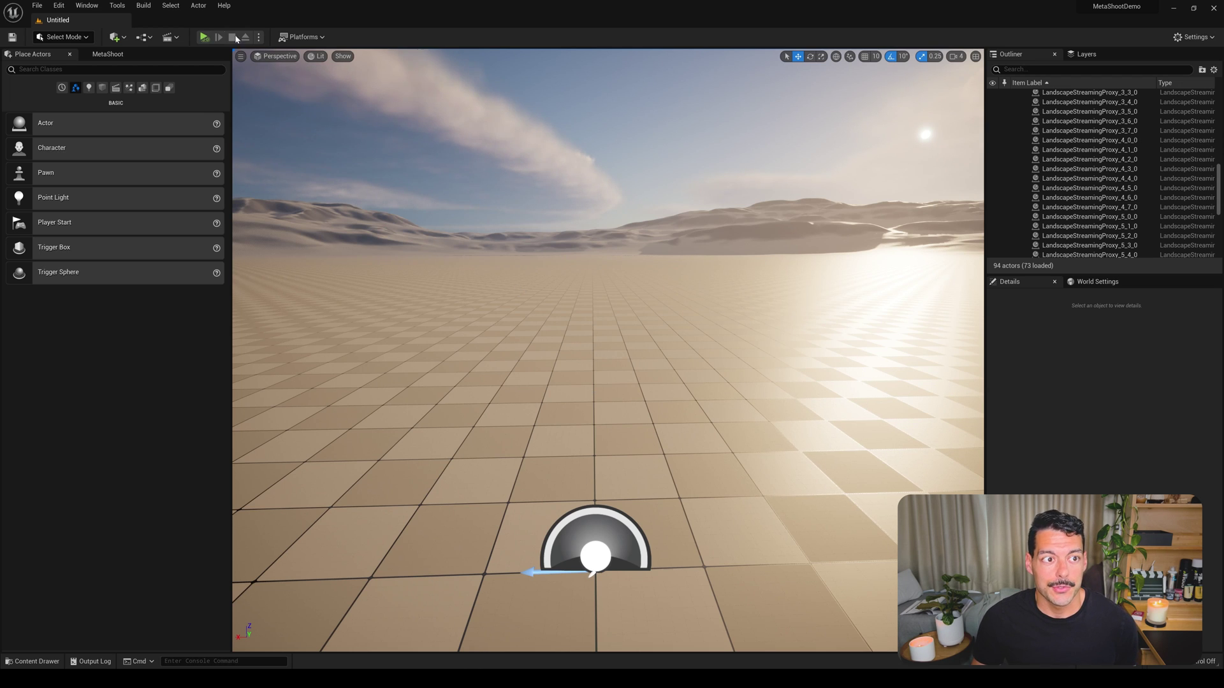
# Look up the MetaShoot plugin in the plugin browser to check whether it is enabled.
pyautogui.click(59, 5)
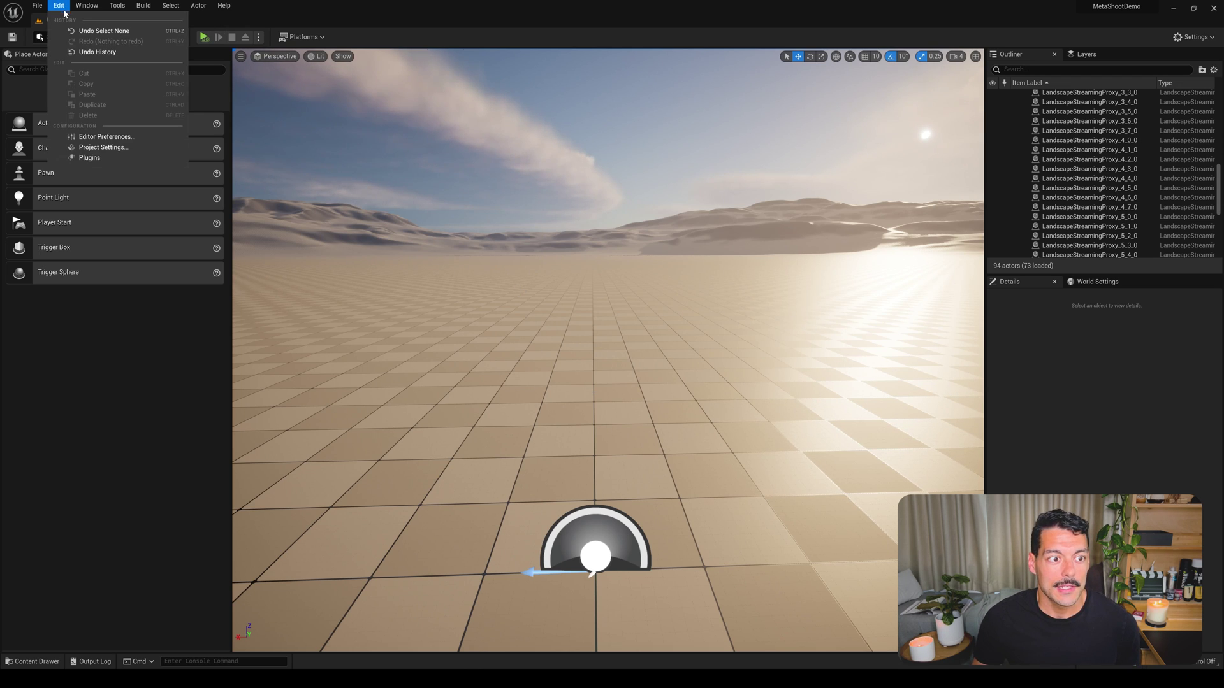
pyautogui.click(90, 159)
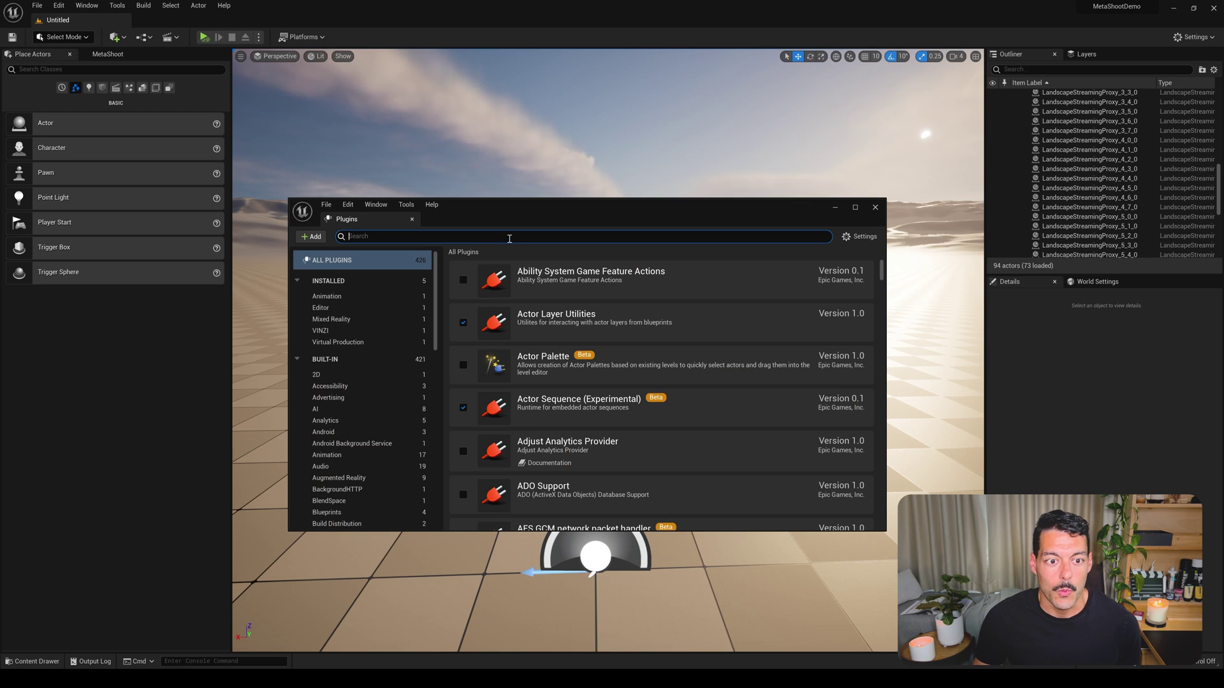
pyautogui.write('metashoo')
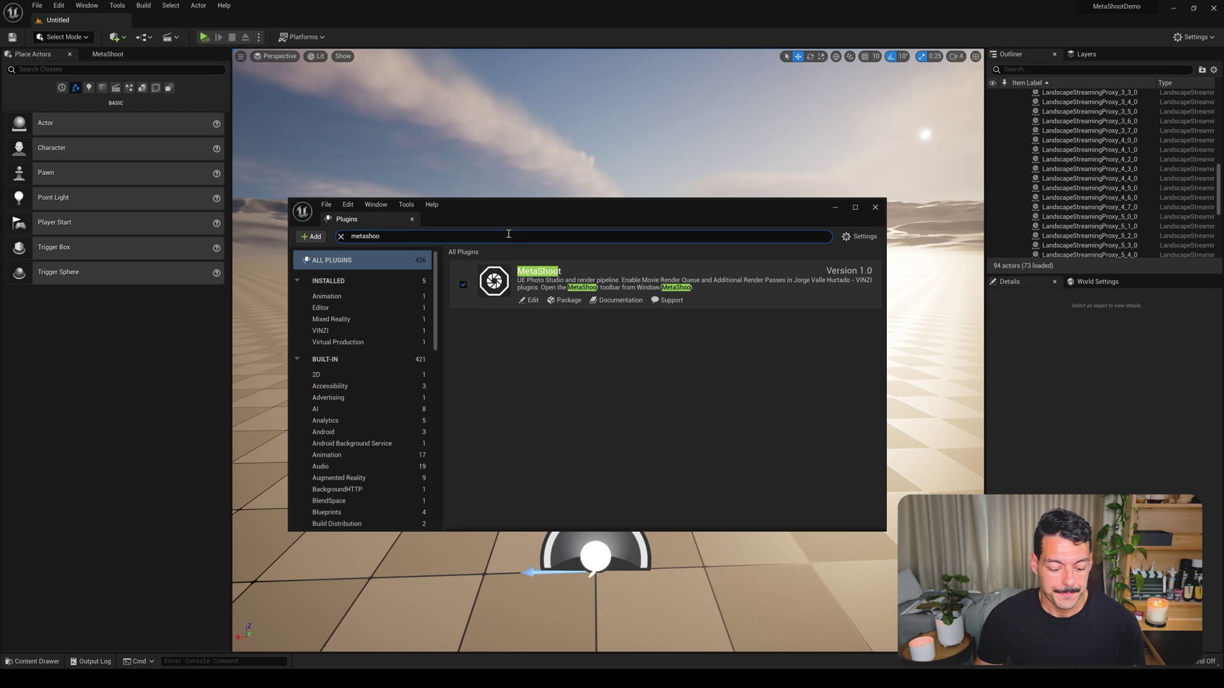
pyautogui.write('t')
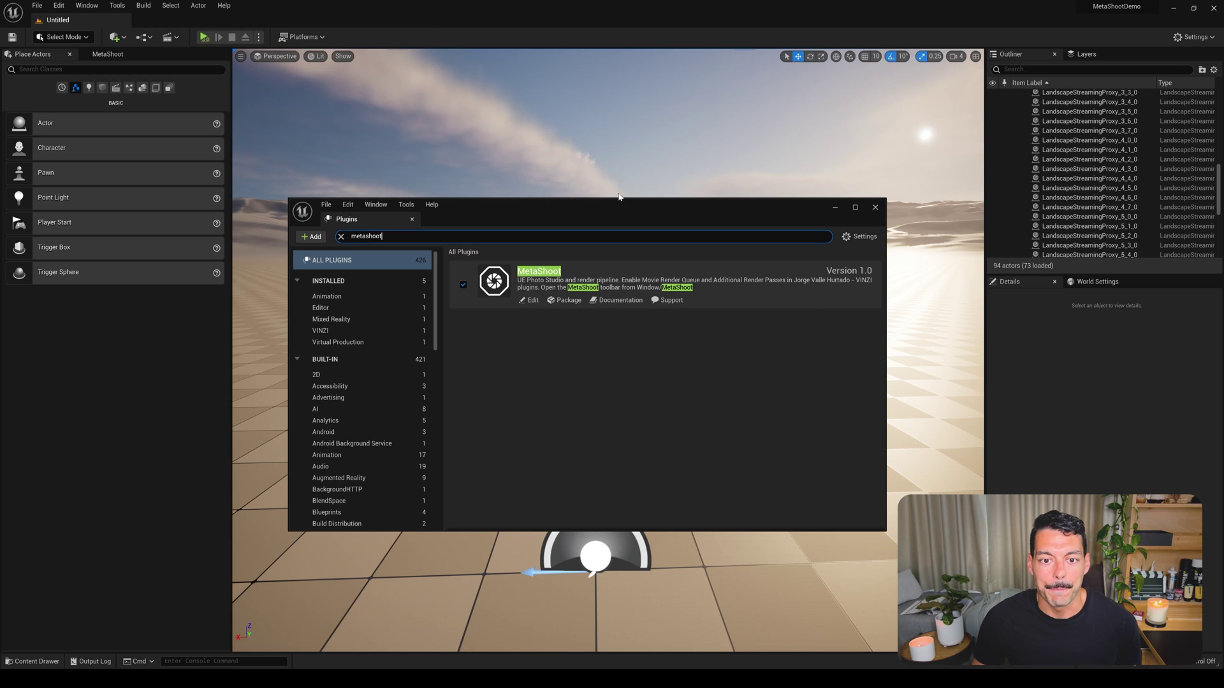
pyautogui.moveTo(627, 210); pyautogui.dragTo(638, 204)
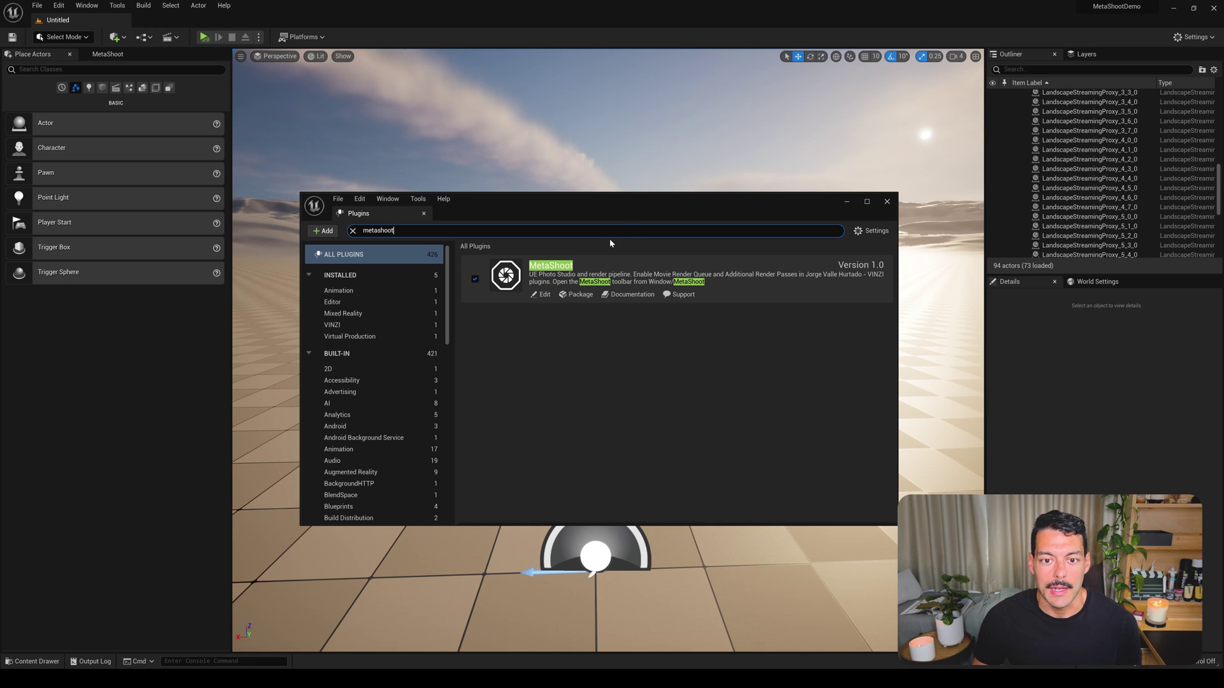
pyautogui.moveTo(632, 207); pyautogui.dragTo(627, 204)
# Enable the Movie Render Queue and Movie Render Queue Additional Render Passes plugins and restart the editor.
pyautogui.click(568, 230)
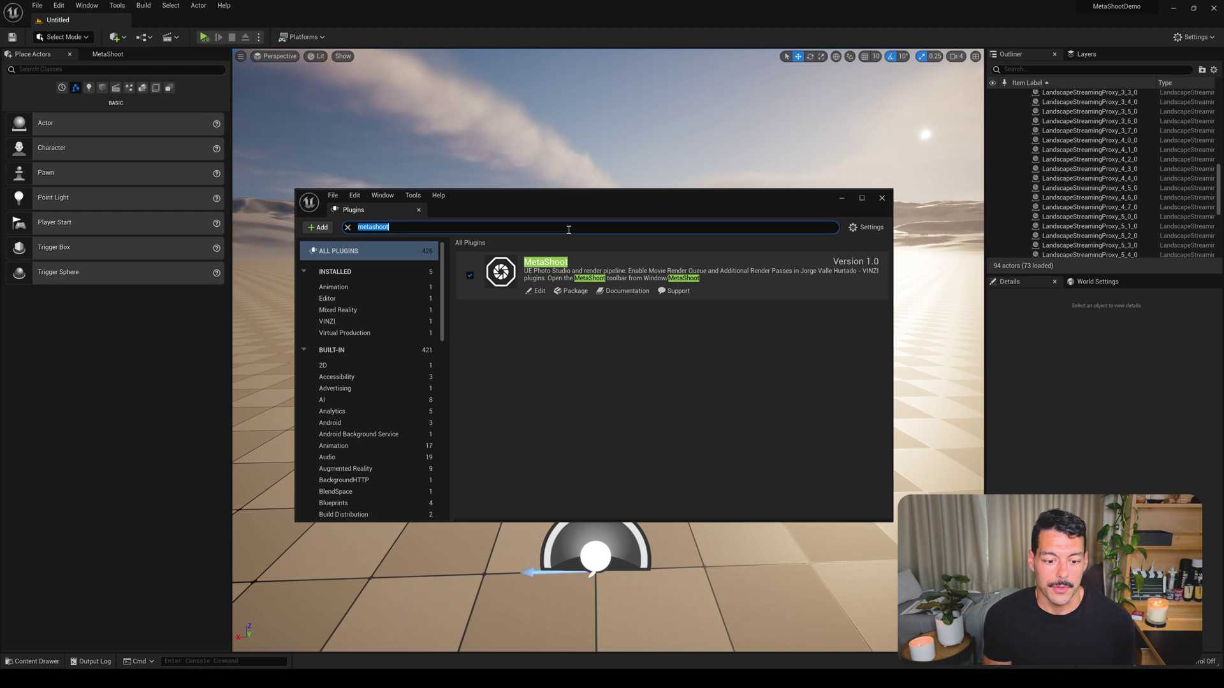
pyautogui.write('movie render')
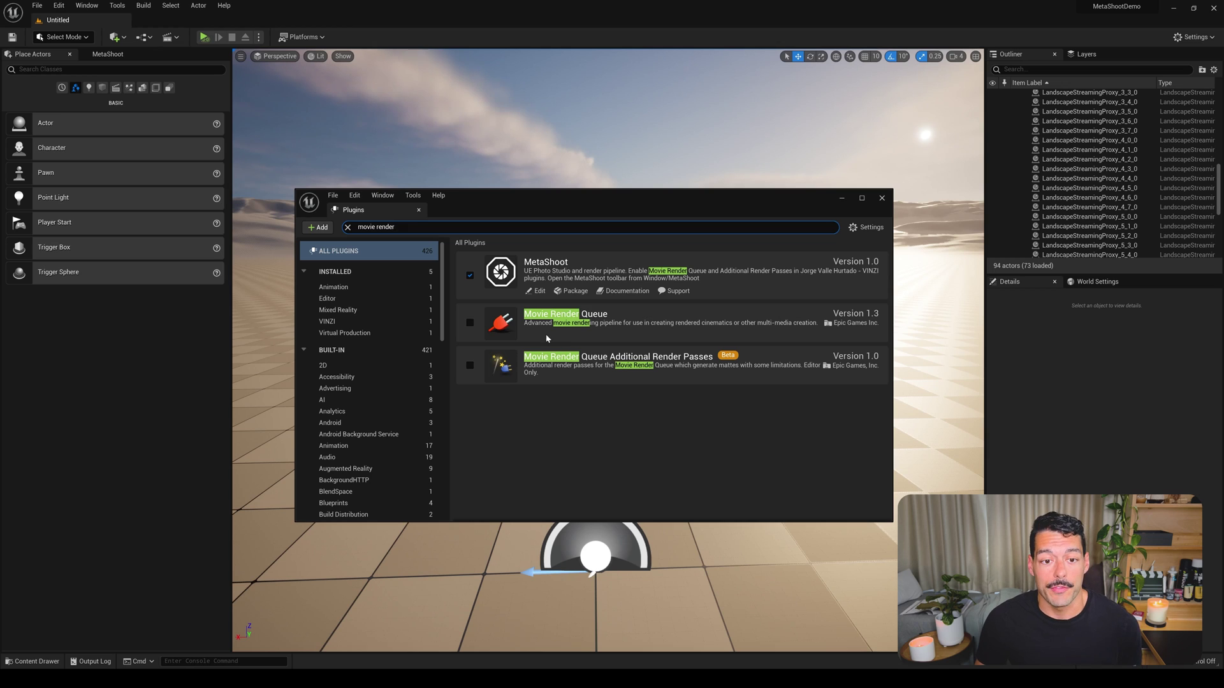
pyautogui.click(469, 323)
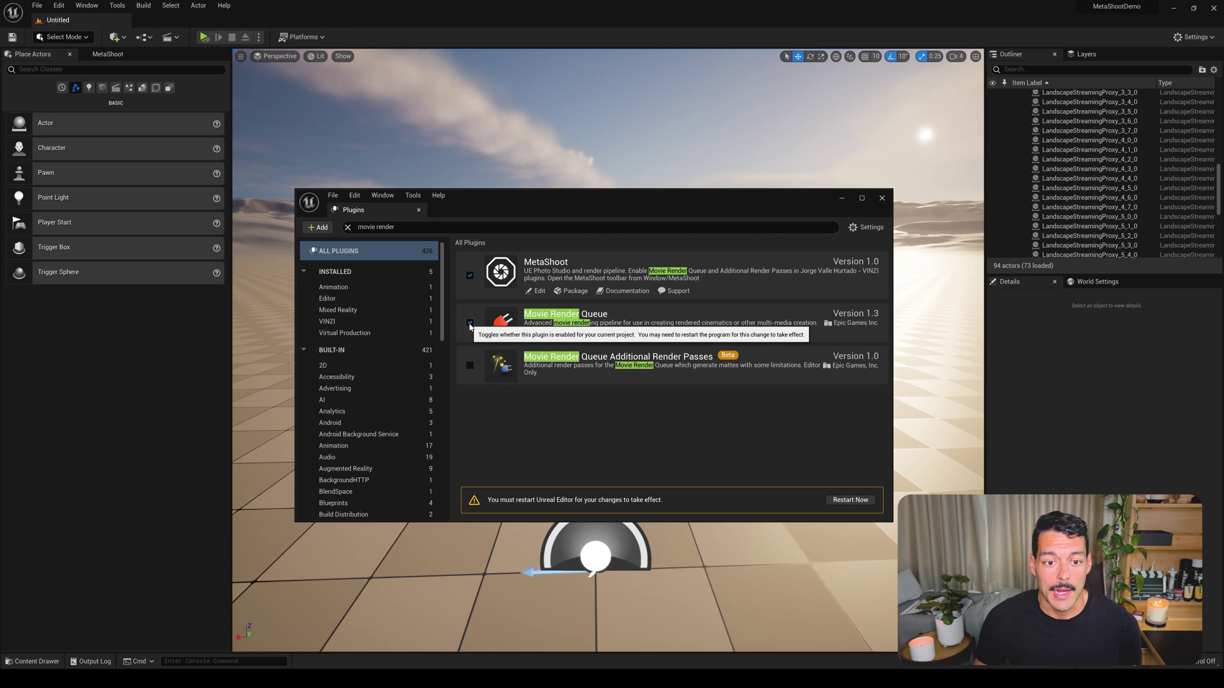
pyautogui.click(470, 365)
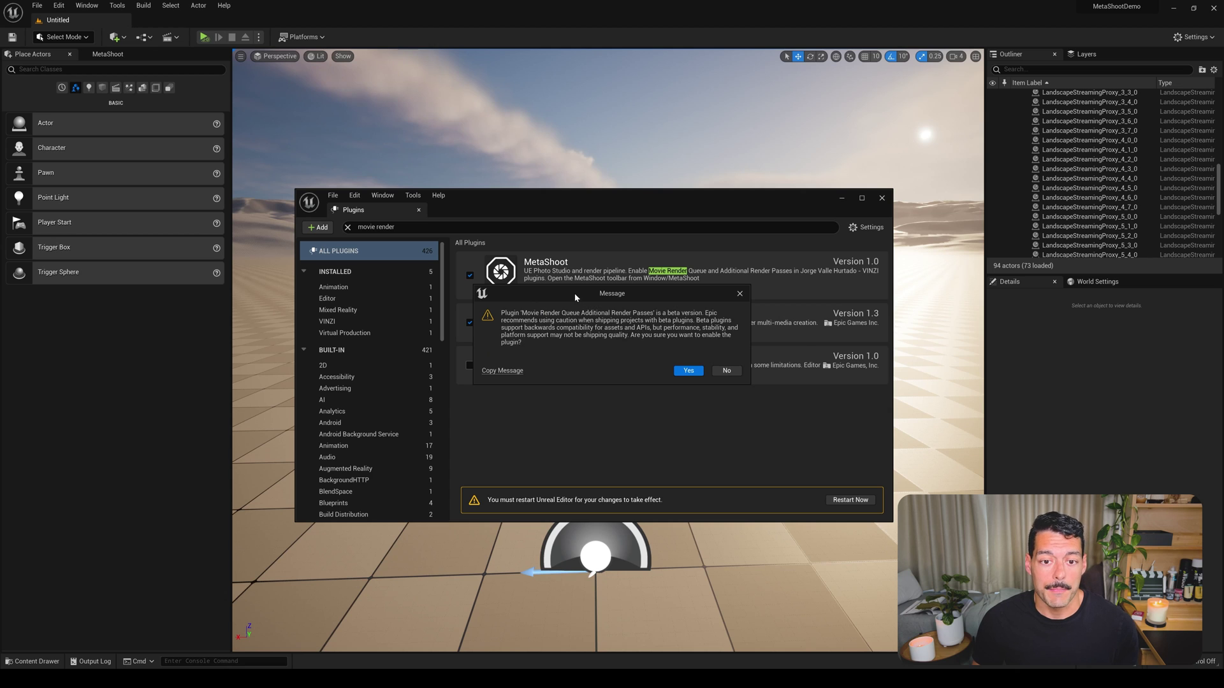
pyautogui.moveTo(575, 294); pyautogui.dragTo(607, 282)
pyautogui.click(723, 360)
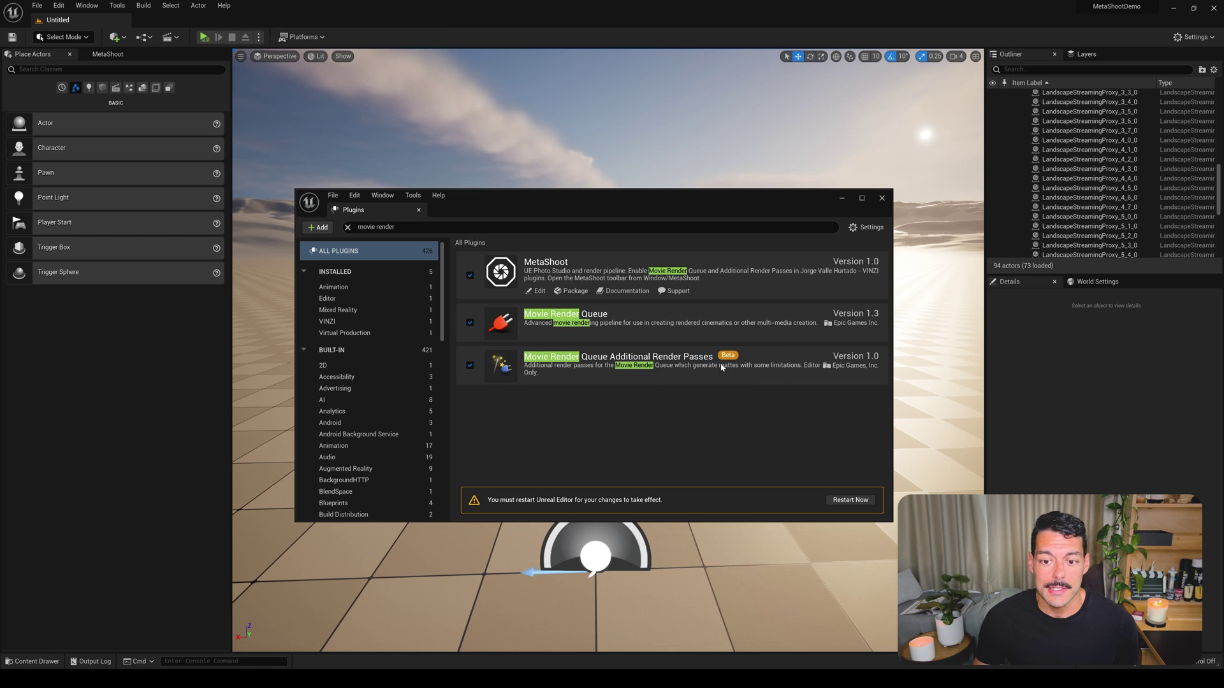
pyautogui.click(850, 500)
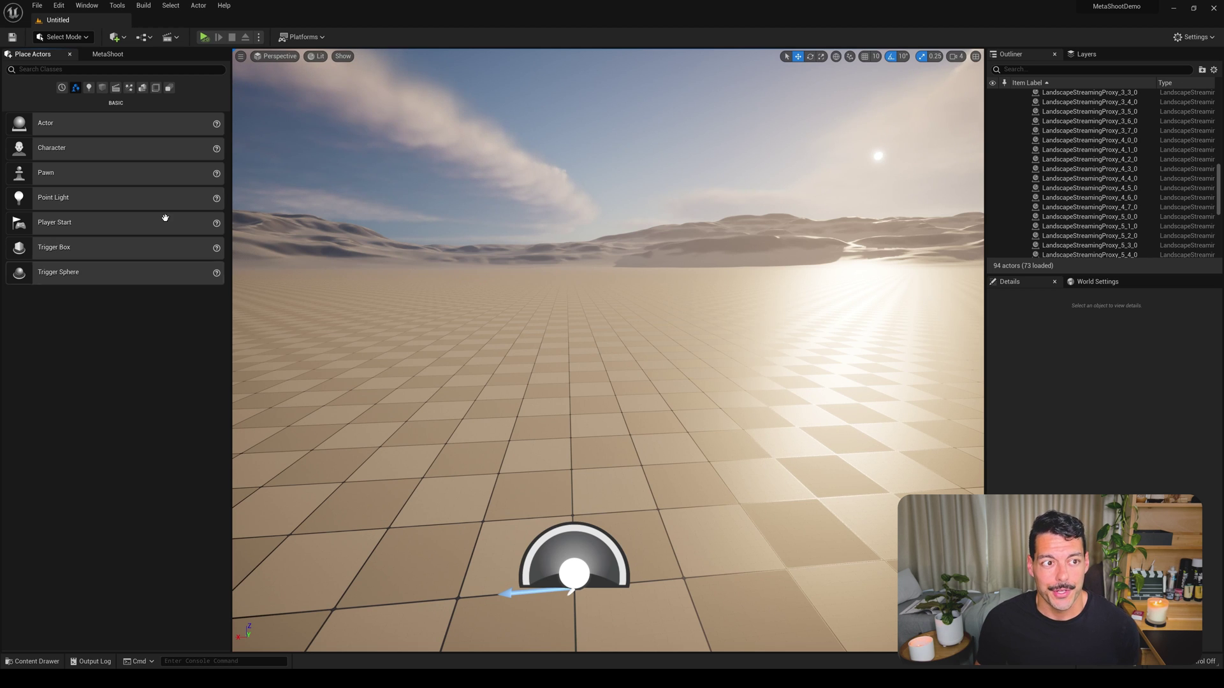
# Show the MetaShoot photo studio tool window in the editor.
pyautogui.click(86, 7)
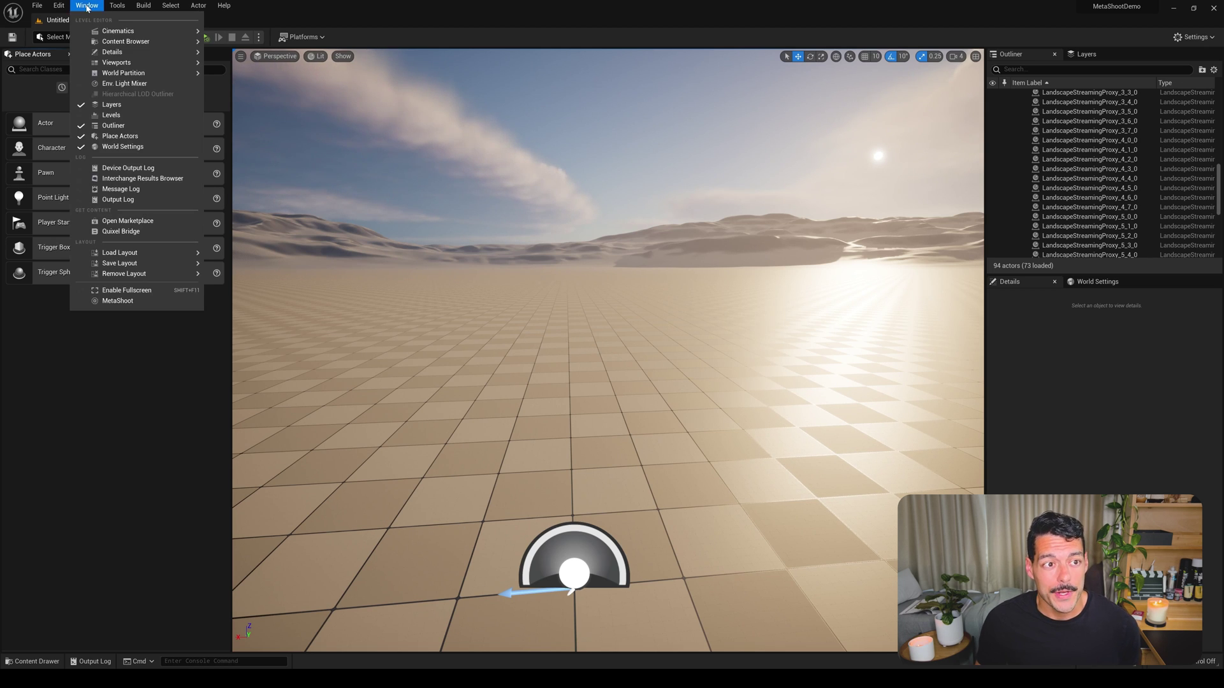
pyautogui.click(120, 301)
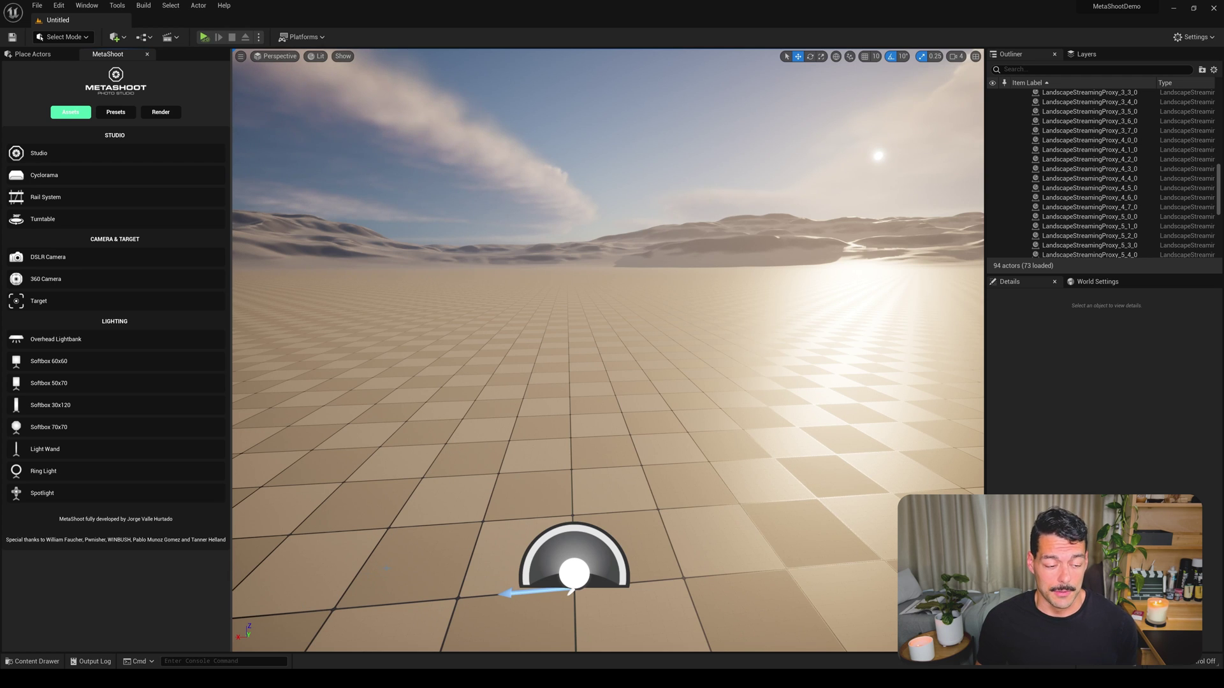
# Create a new level named Demo in the Content folder and open it for editing.
pyautogui.click(32, 663)
pyautogui.rightClick(369, 529)
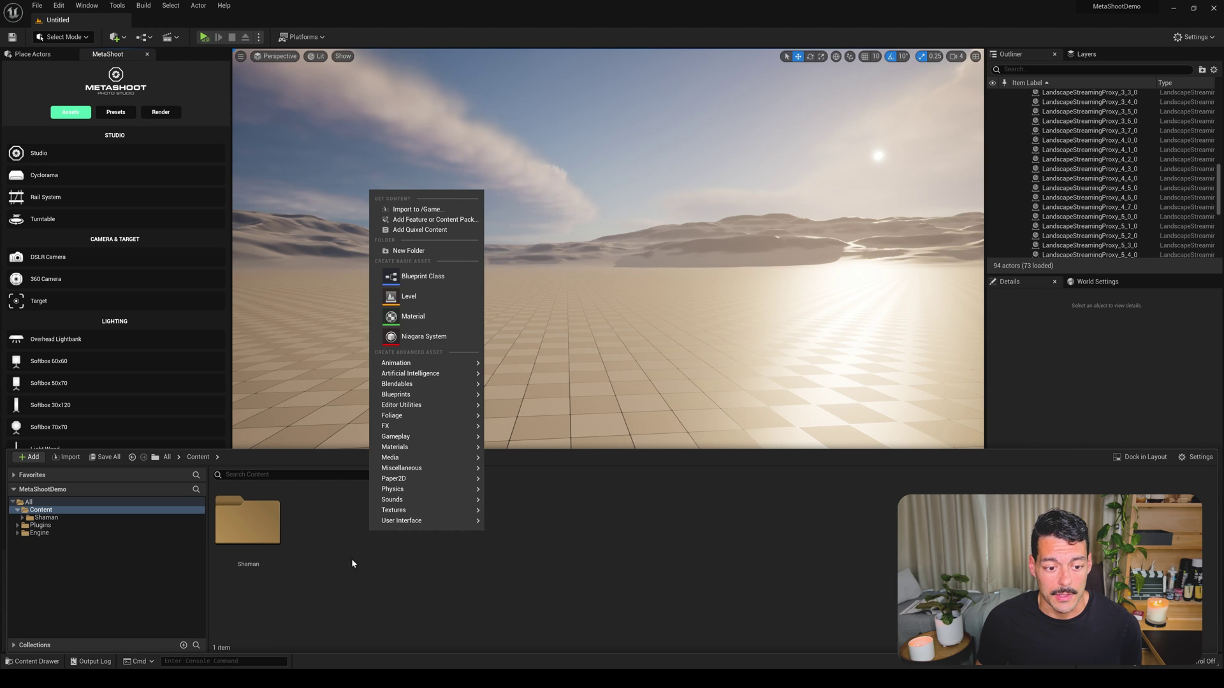
pyautogui.click(408, 296)
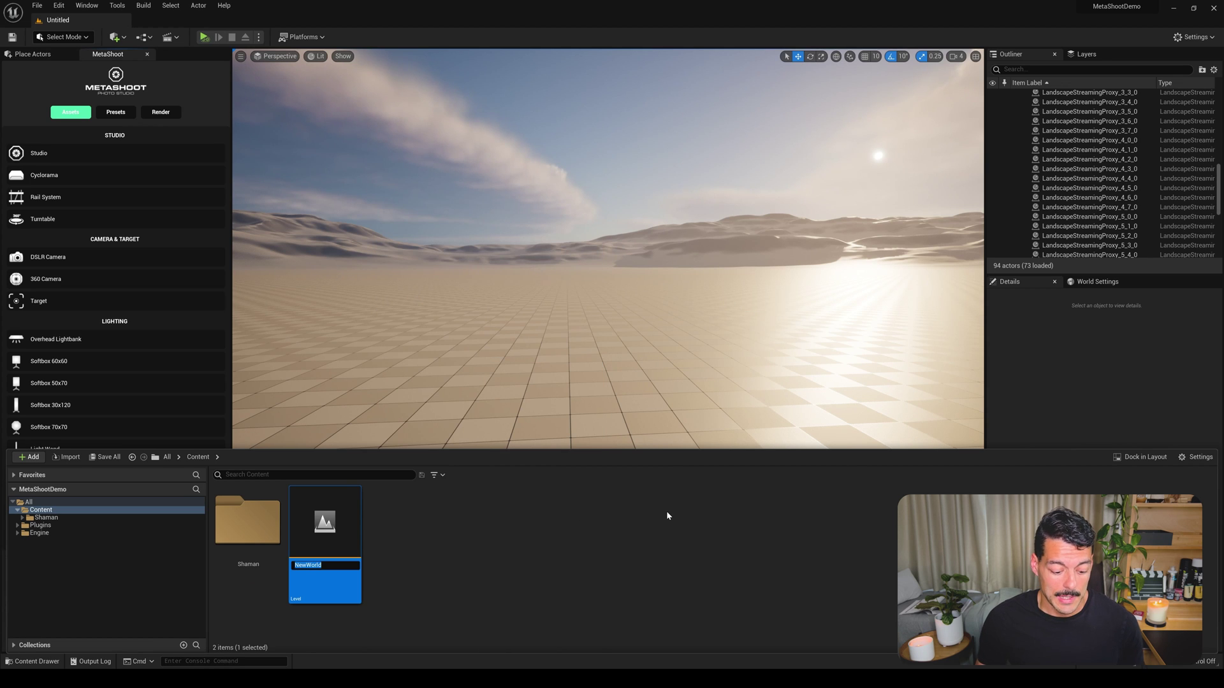
pyautogui.write('Demo')
pyautogui.press('Return')
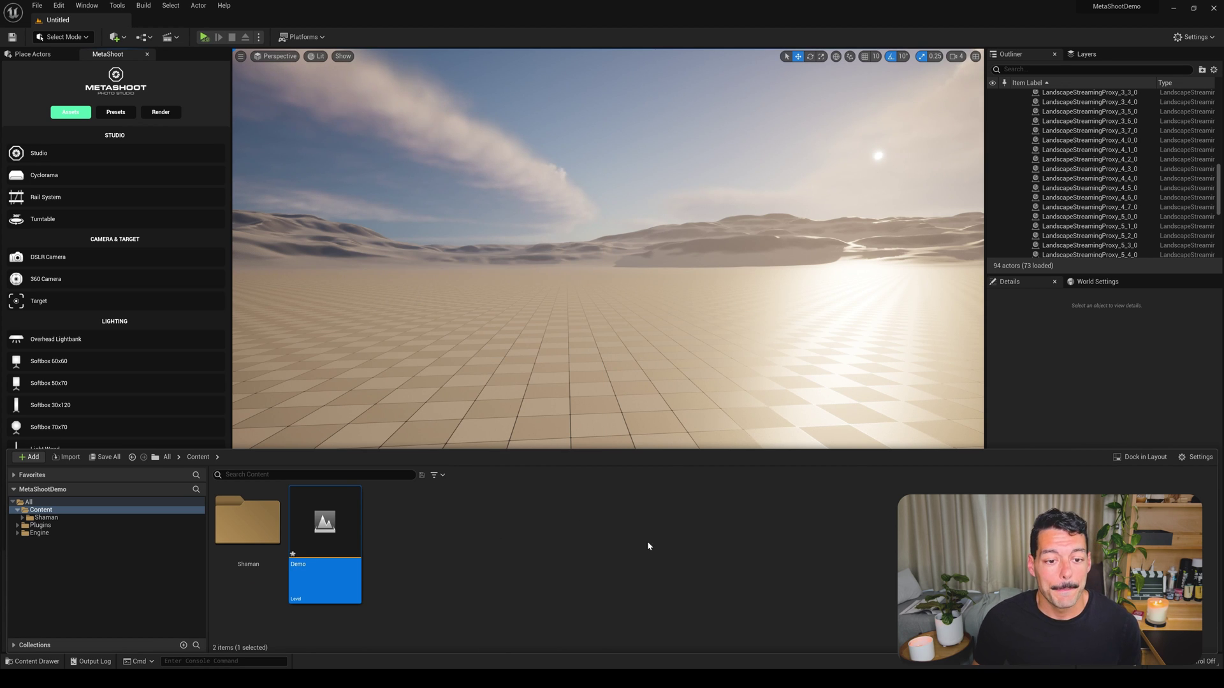
pyautogui.doubleClick(324, 528)
pyautogui.click(675, 444)
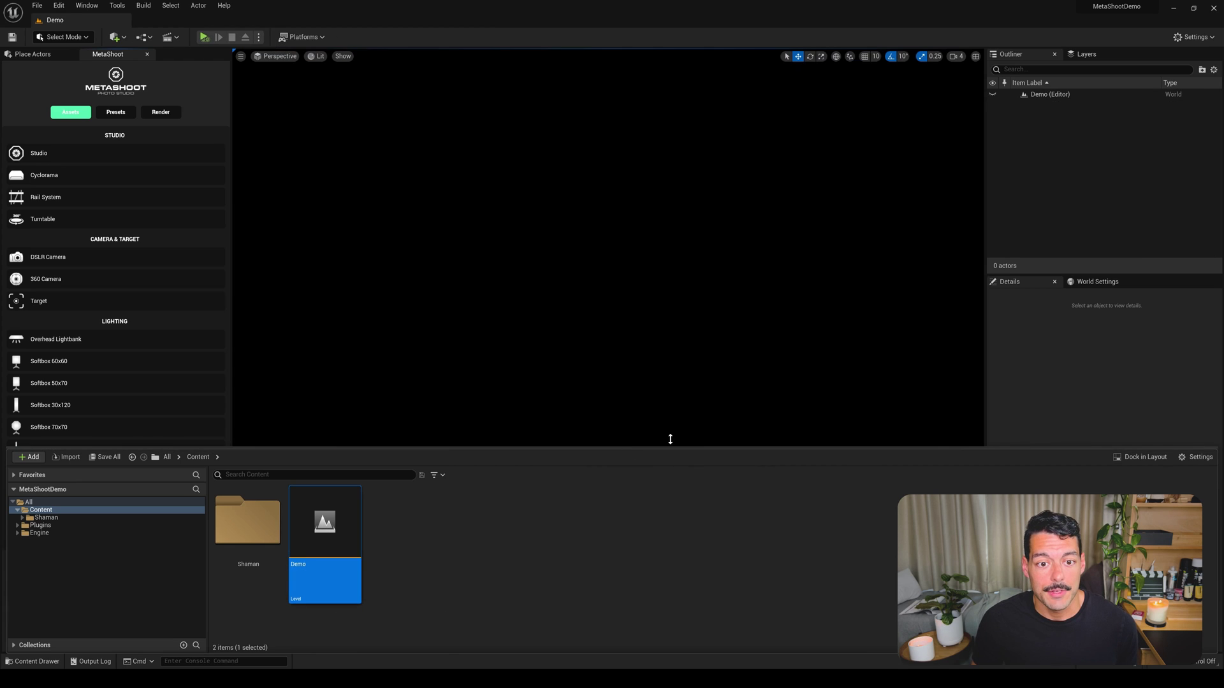
pyautogui.click(543, 271)
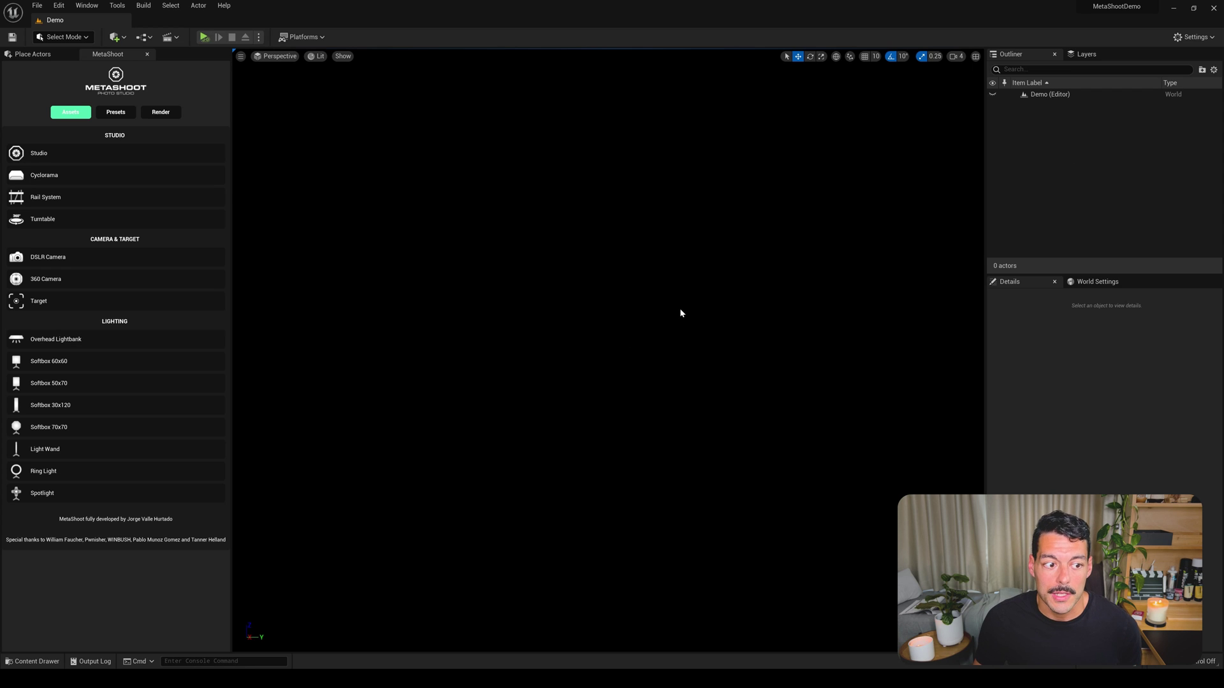
# Add the complete MetaShoot Studio setup to the empty Demo level.
pyautogui.click(69, 157)
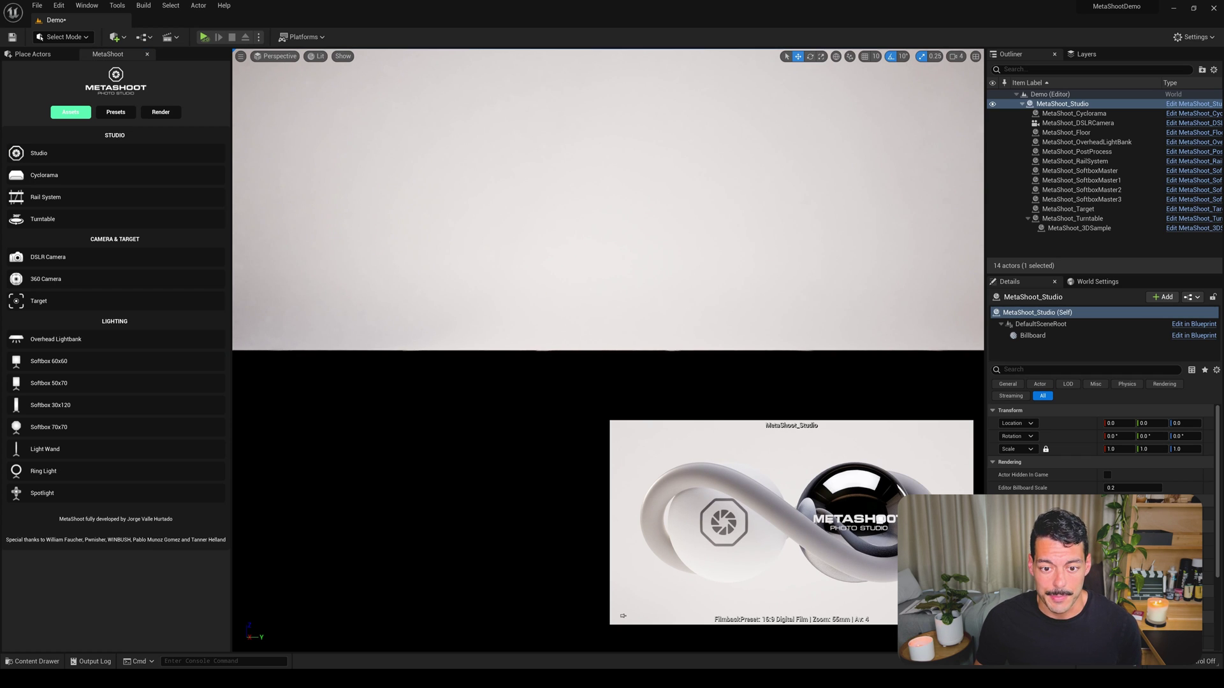
pyautogui.press('f')
pyautogui.press('s')
pyautogui.moveTo(574, 287)
pyautogui.mouseDown(button='right')
pyautogui.moveTo(592, 332)
pyautogui.moveTo(575, 319)
pyautogui.moveTo(574, 296)
pyautogui.moveTo(583, 331)
pyautogui.moveTo(573, 290)
pyautogui.mouseUp(button='right')
pyautogui.press('s')
pyautogui.press('w')
pyautogui.press('s')
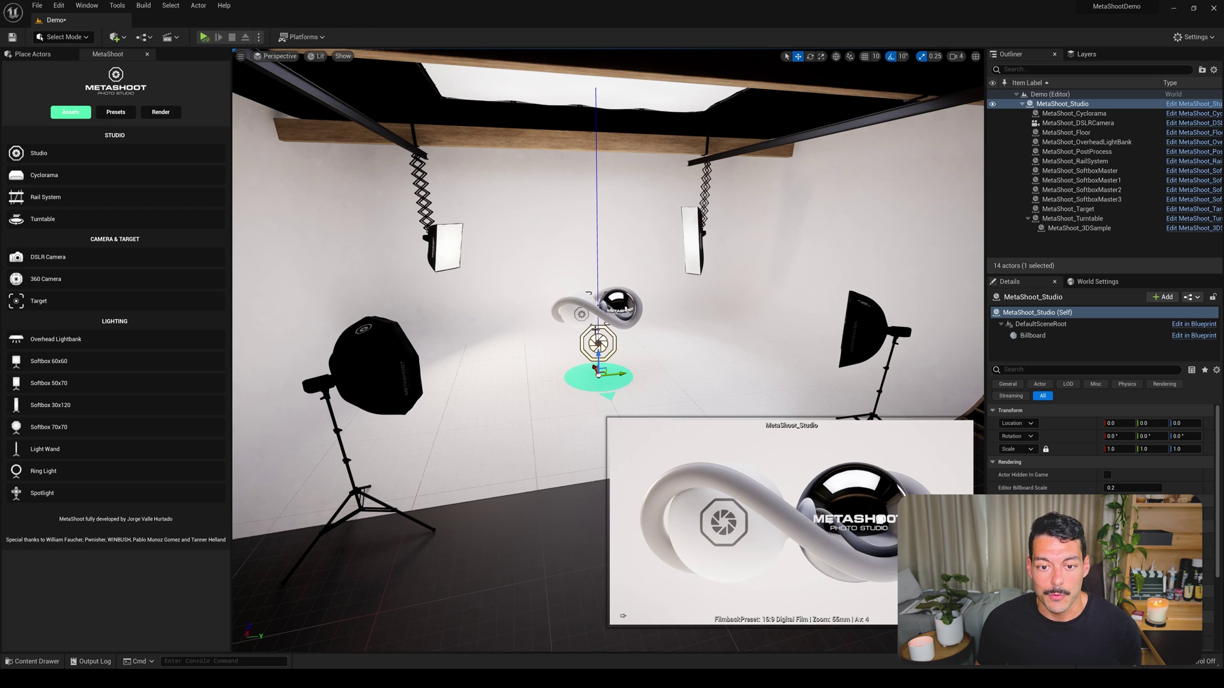
pyautogui.moveTo(640, 272)
pyautogui.mouseDown(button='right')
pyautogui.moveTo(679, 309)
pyautogui.moveTo(637, 271)
pyautogui.moveTo(654, 275)
pyautogui.mouseUp(button='right')
pyautogui.press('w')
pyautogui.press('s')
pyautogui.press('a')
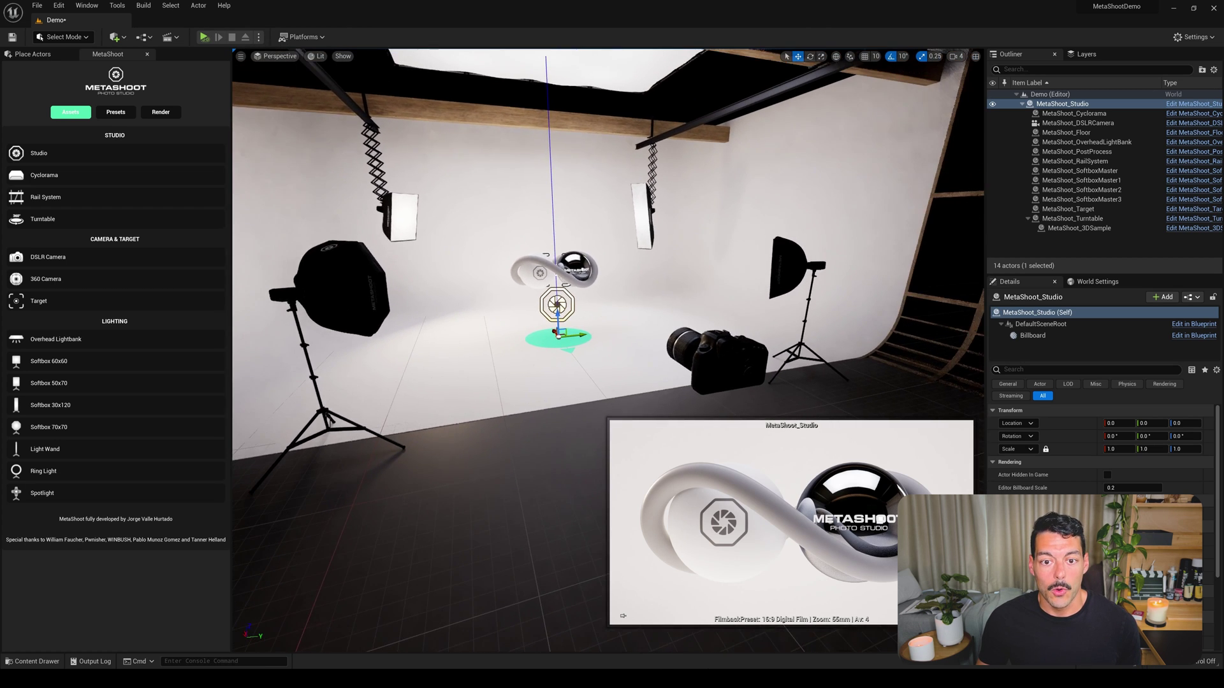
# Examine the studio's individual actors, including the DSLR camera, softboxes, overhead light bank, 3D sample, target, turntable and rail system.
pyautogui.moveTo(619, 318); pyautogui.dragTo(706, 317, button='right')
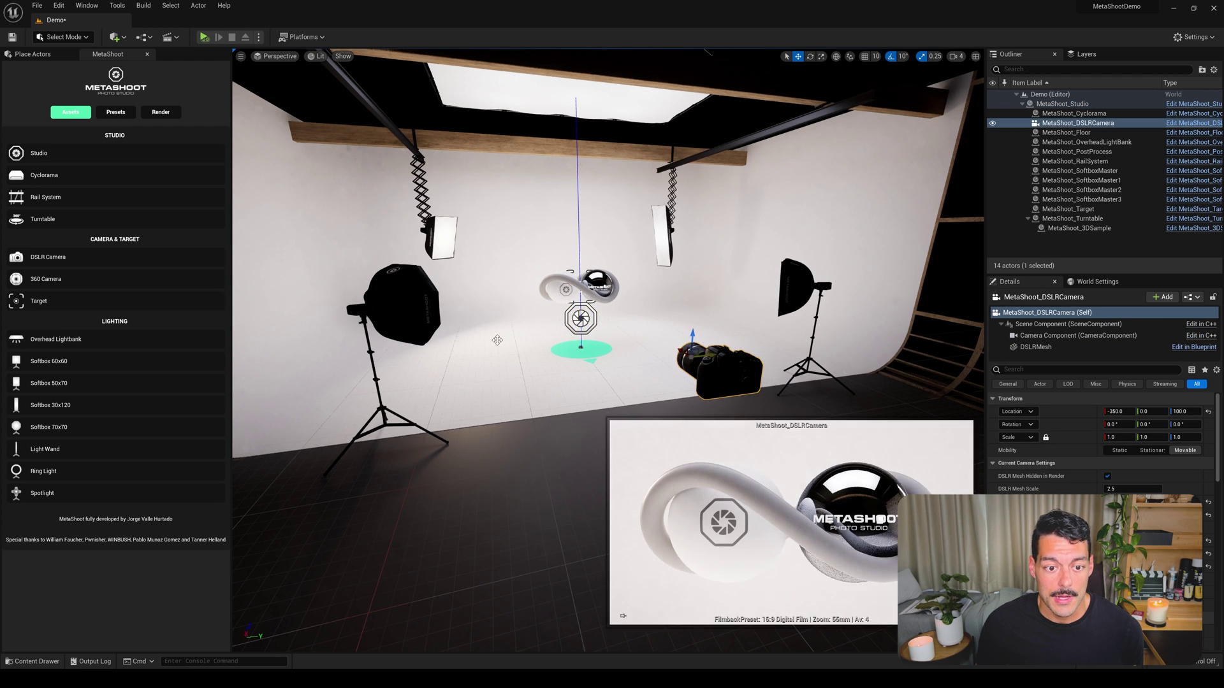
pyautogui.click(427, 299)
pyautogui.click(441, 238)
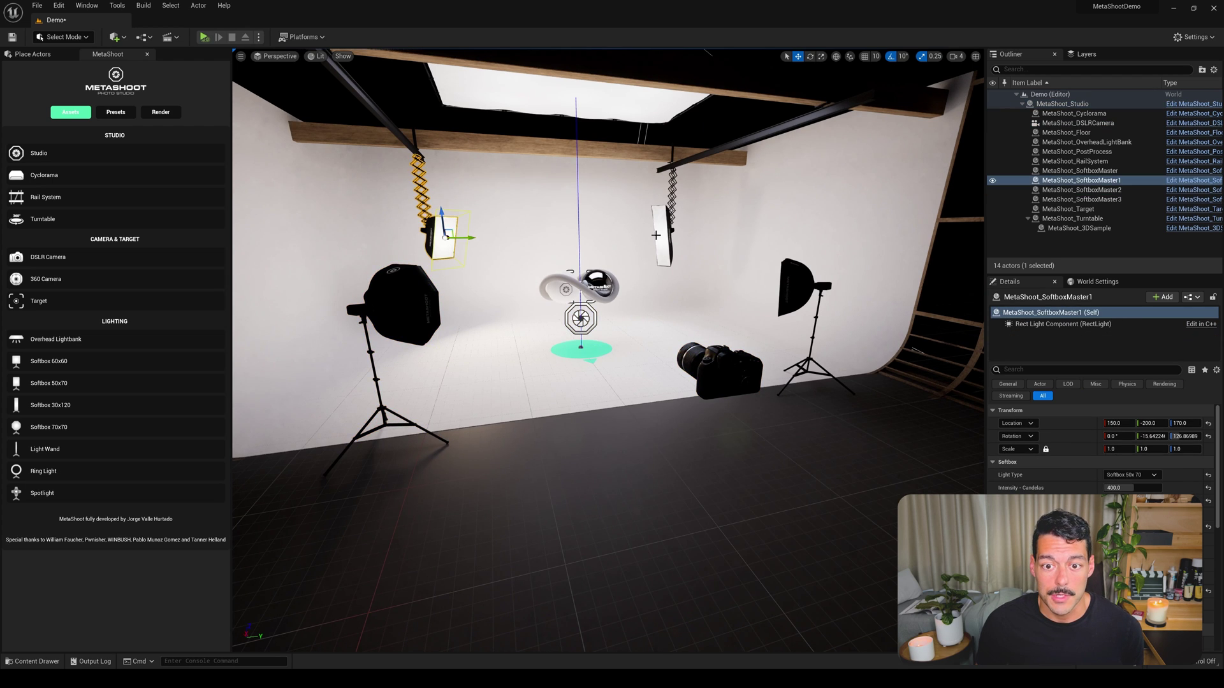
pyautogui.click(664, 236)
pyautogui.click(801, 287)
pyautogui.click(590, 111)
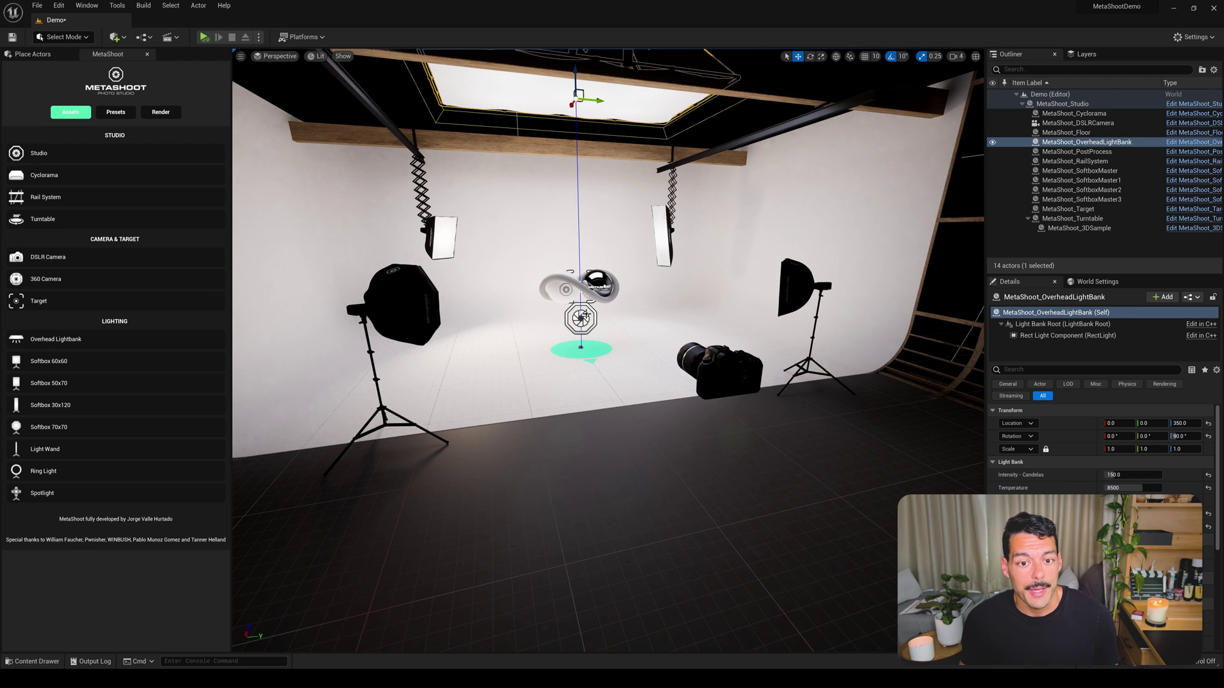
pyautogui.click(596, 285)
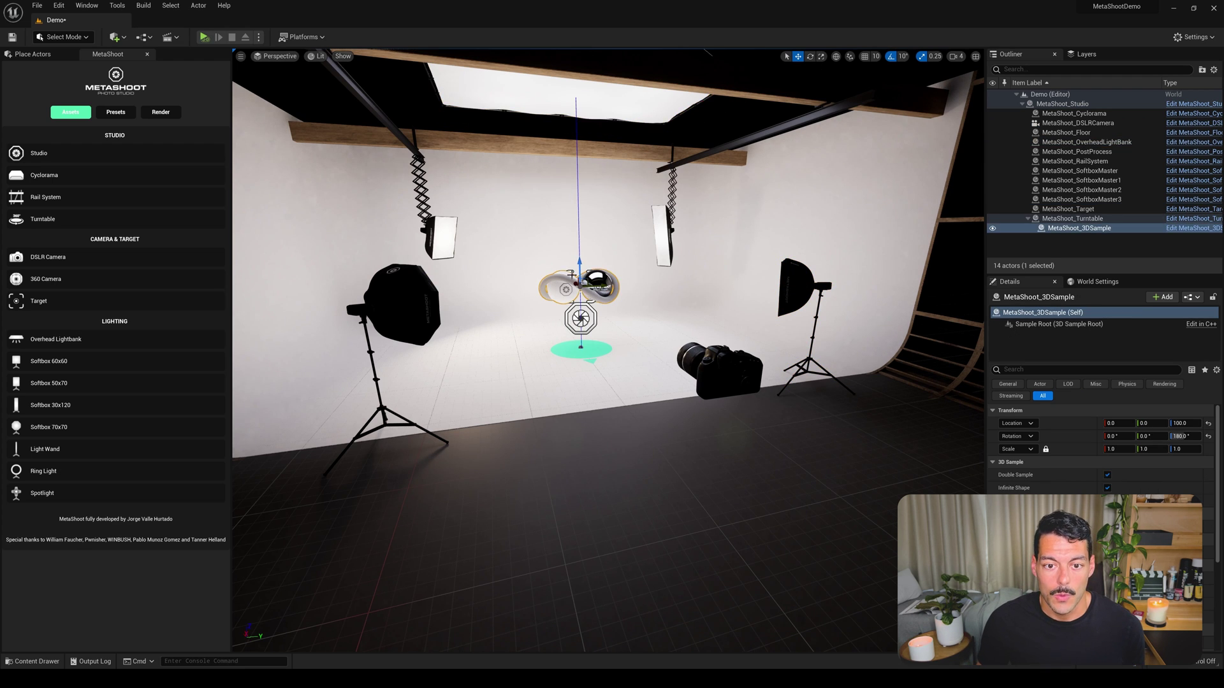
pyautogui.click(572, 271)
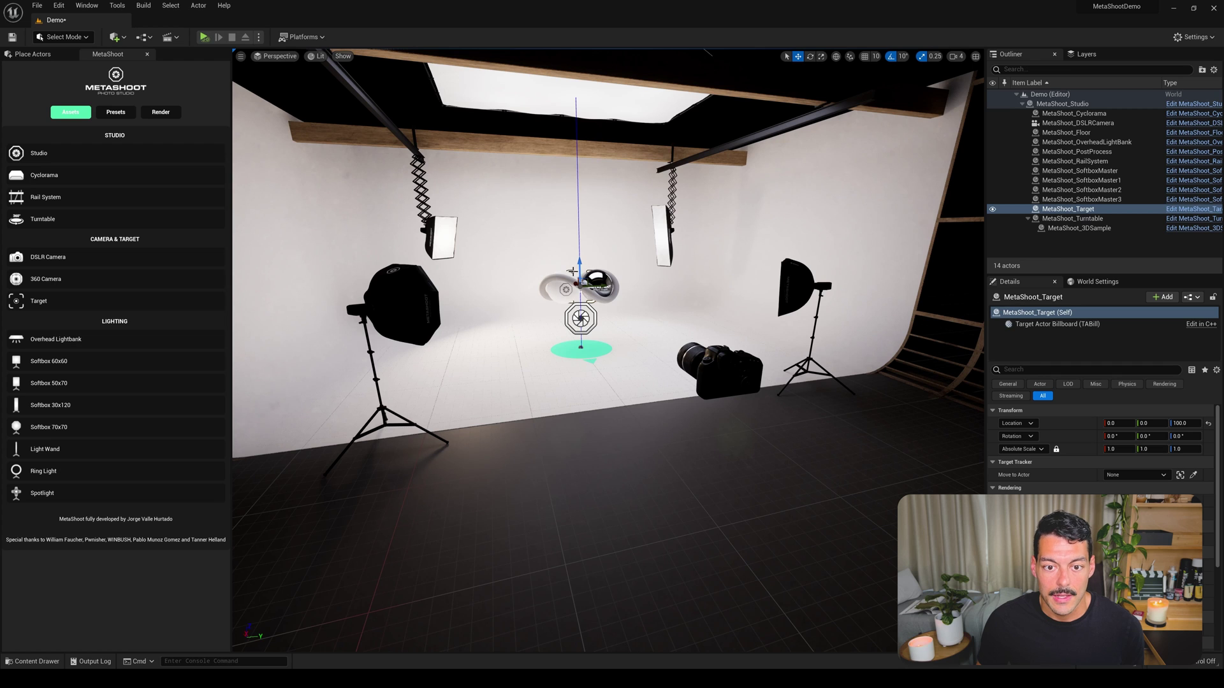
pyautogui.click(587, 321)
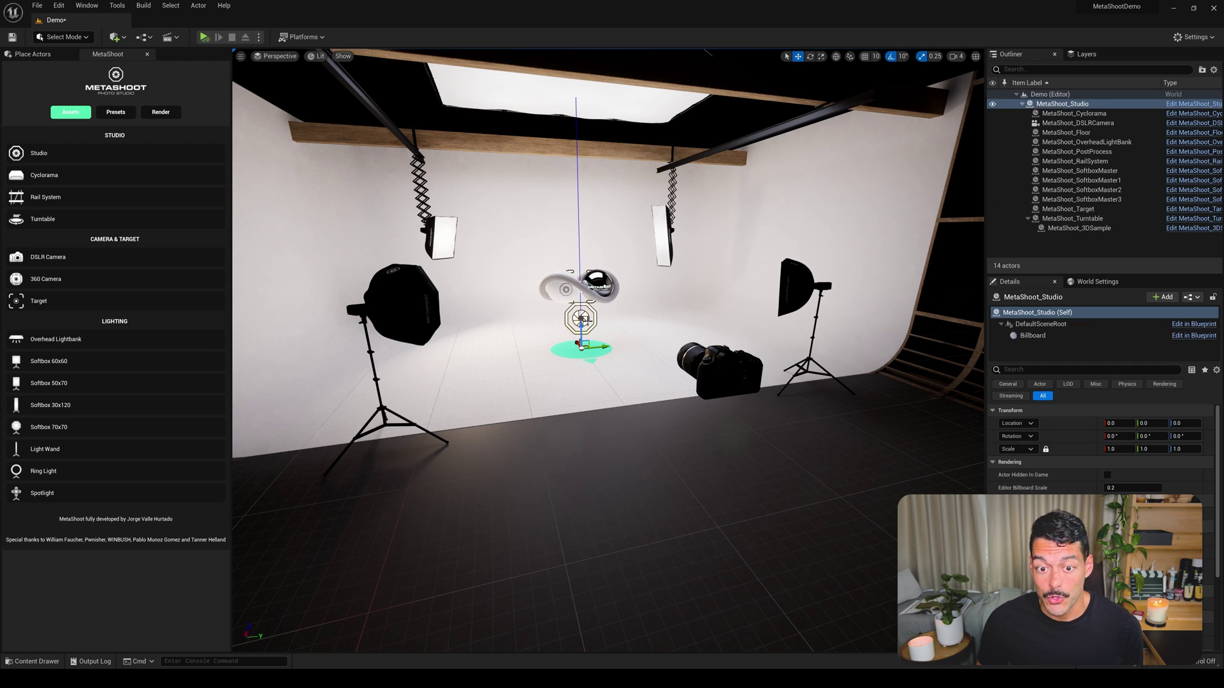
pyautogui.click(565, 349)
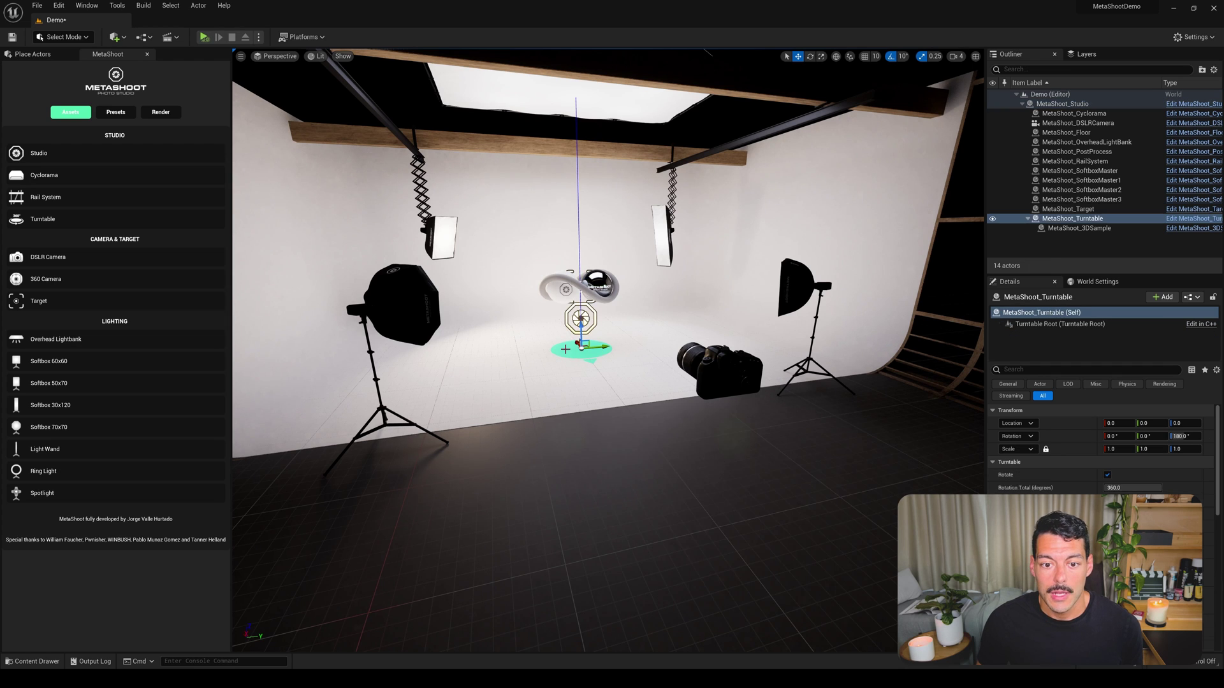
pyautogui.click(711, 309)
pyautogui.click(608, 153)
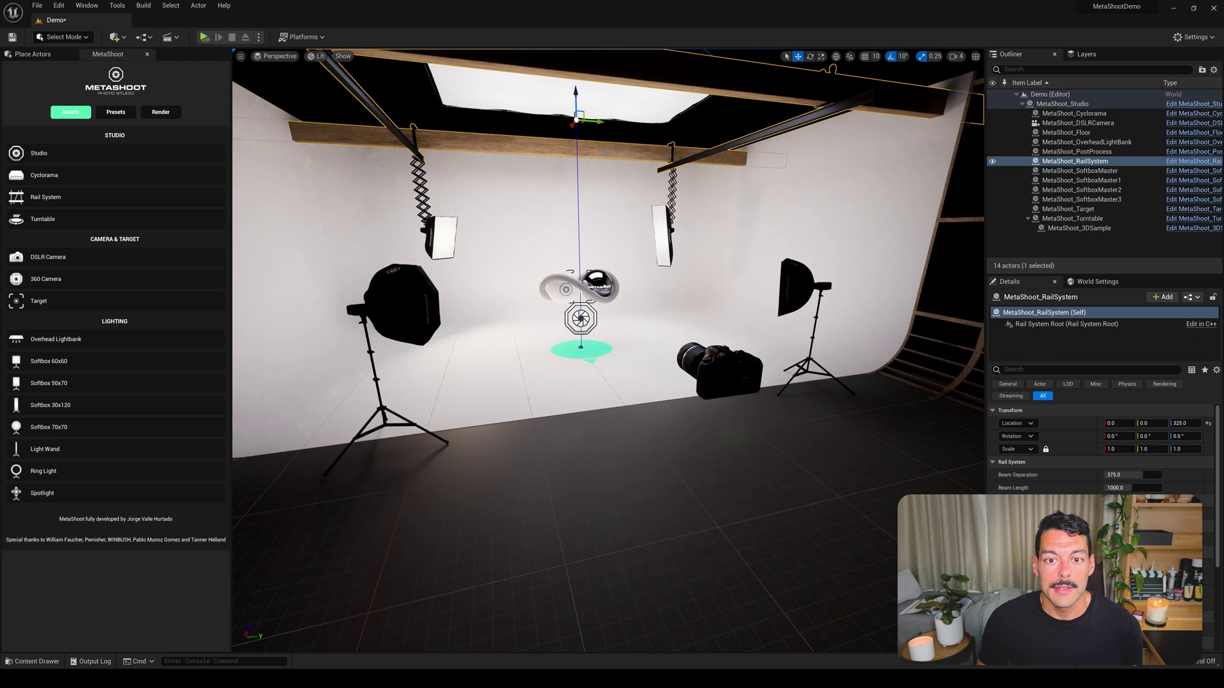
pyautogui.click(695, 372)
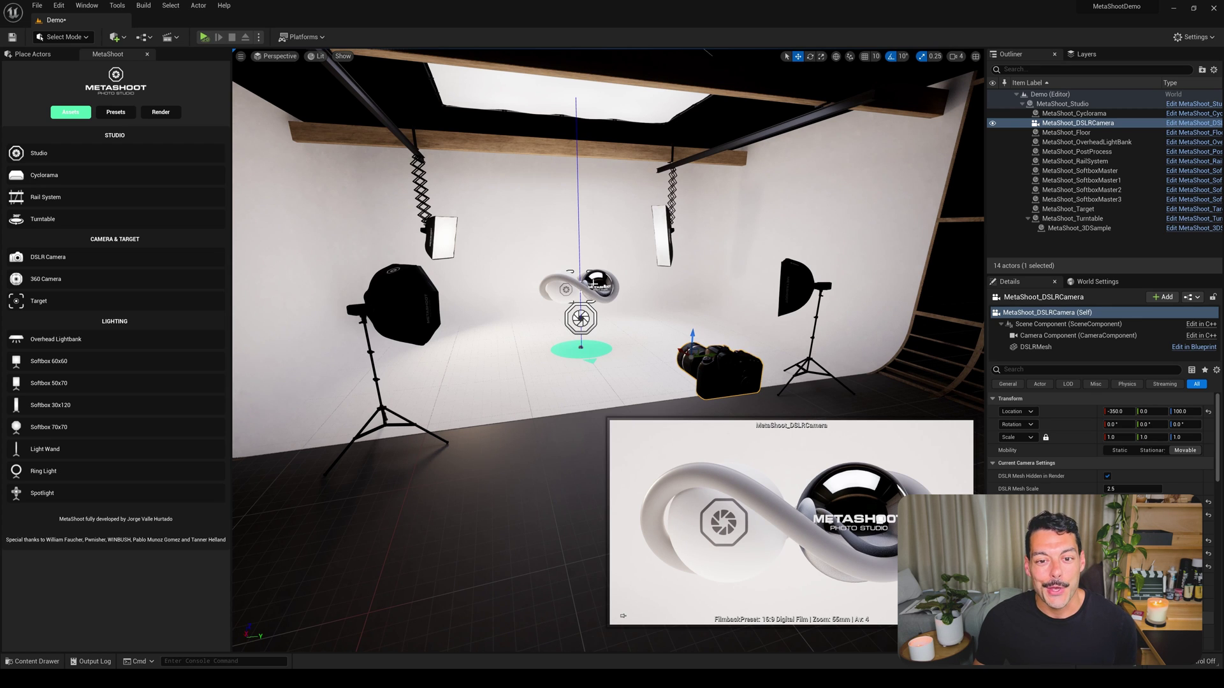
# Delete the 3D sample object above the turntable despite its reference from the studio actor.
pyautogui.click(582, 289)
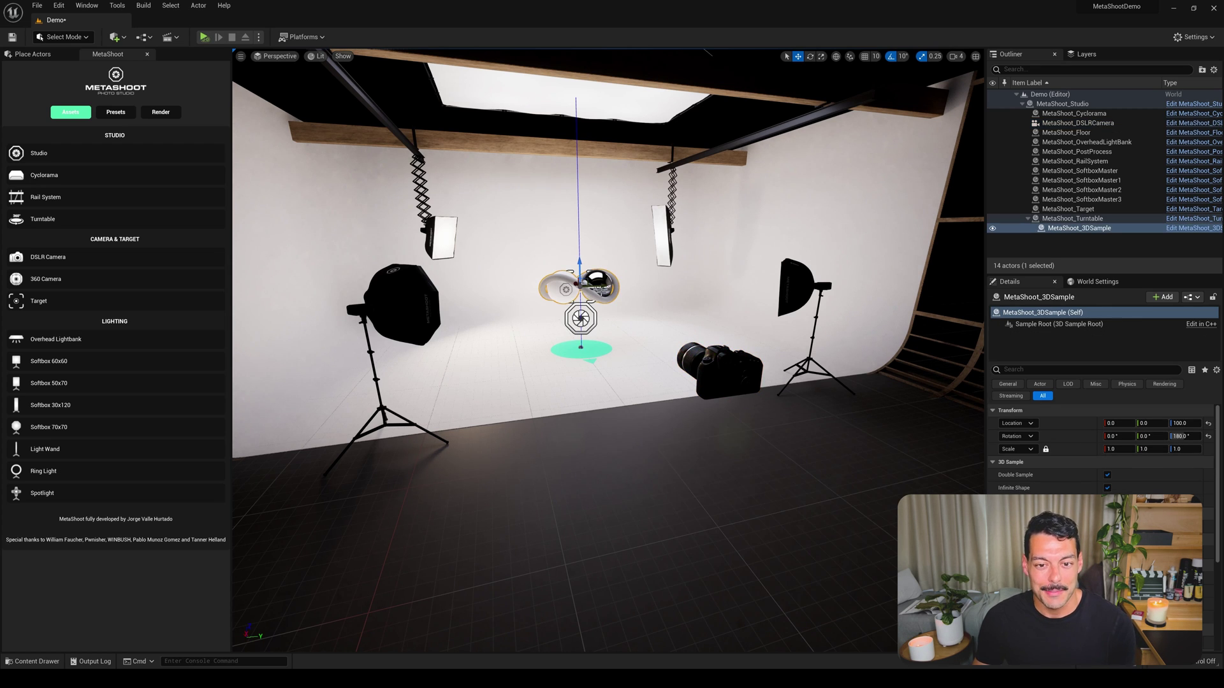
pyautogui.press('Delete')
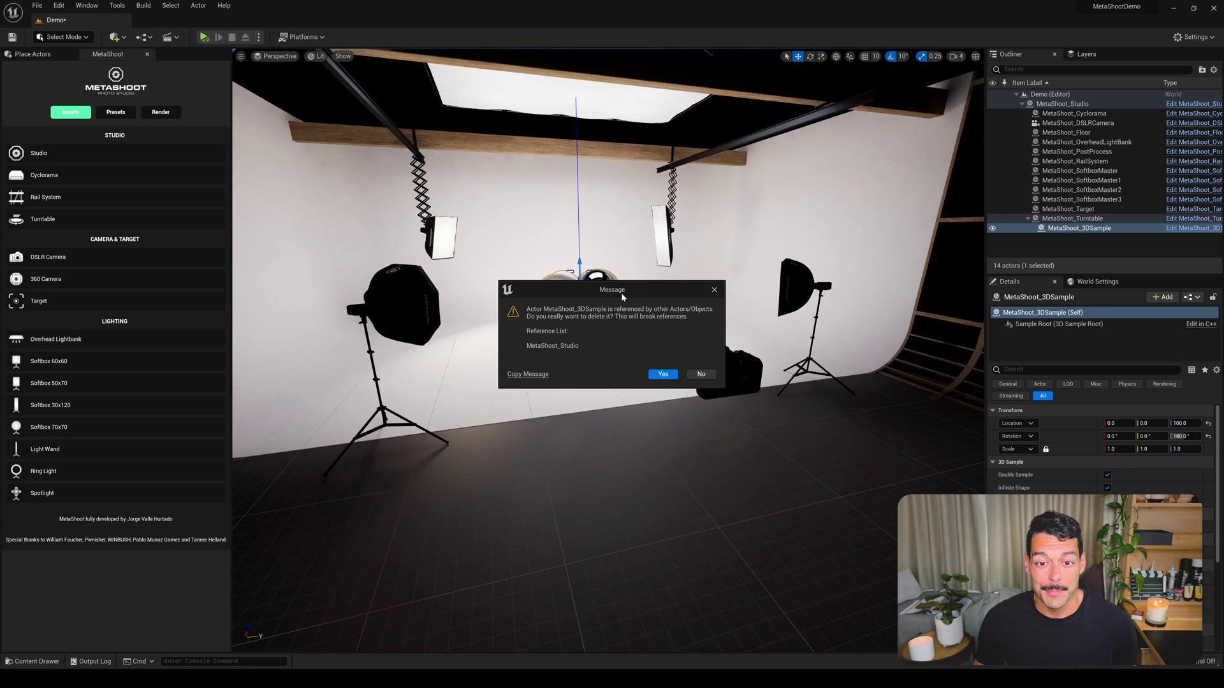
pyautogui.moveTo(621, 293); pyautogui.dragTo(603, 336)
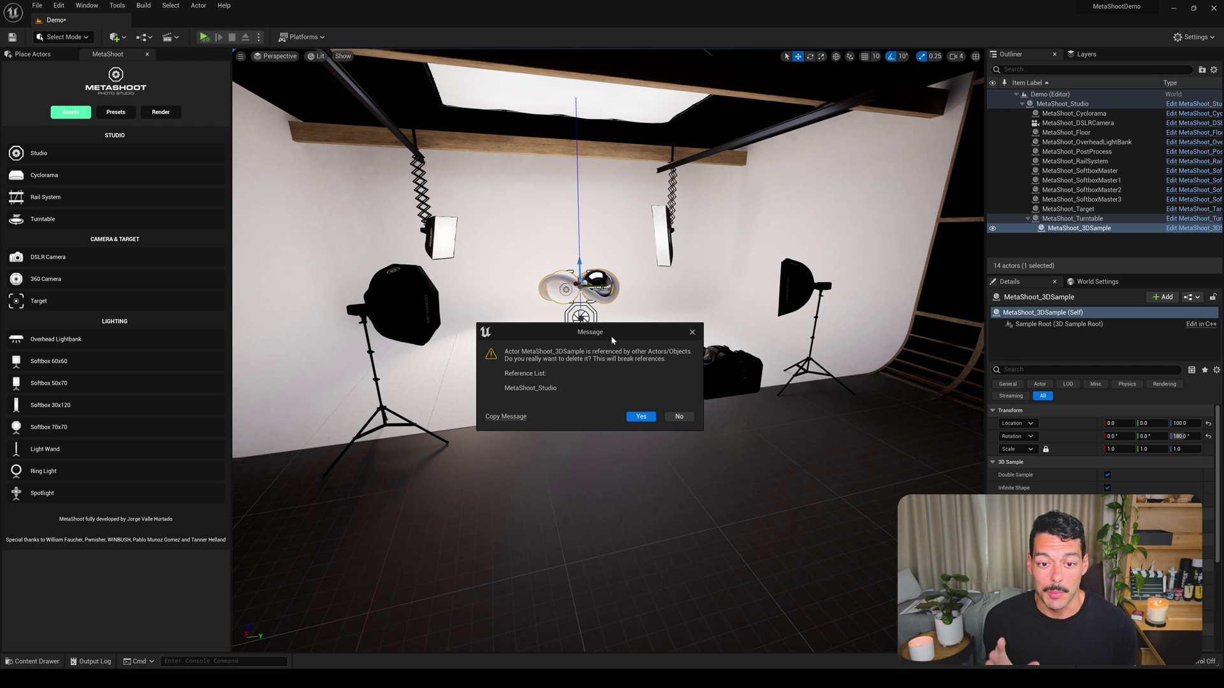
pyautogui.click(641, 416)
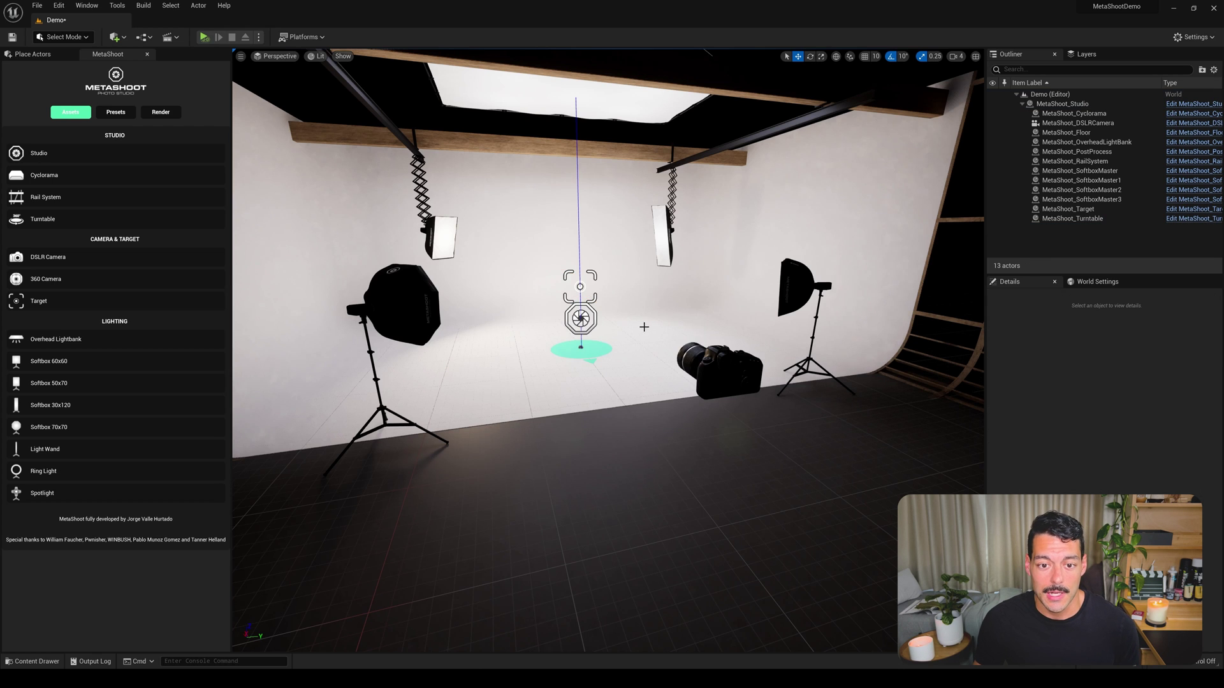
pyautogui.moveTo(645, 325); pyautogui.dragTo(645, 325, button='right')
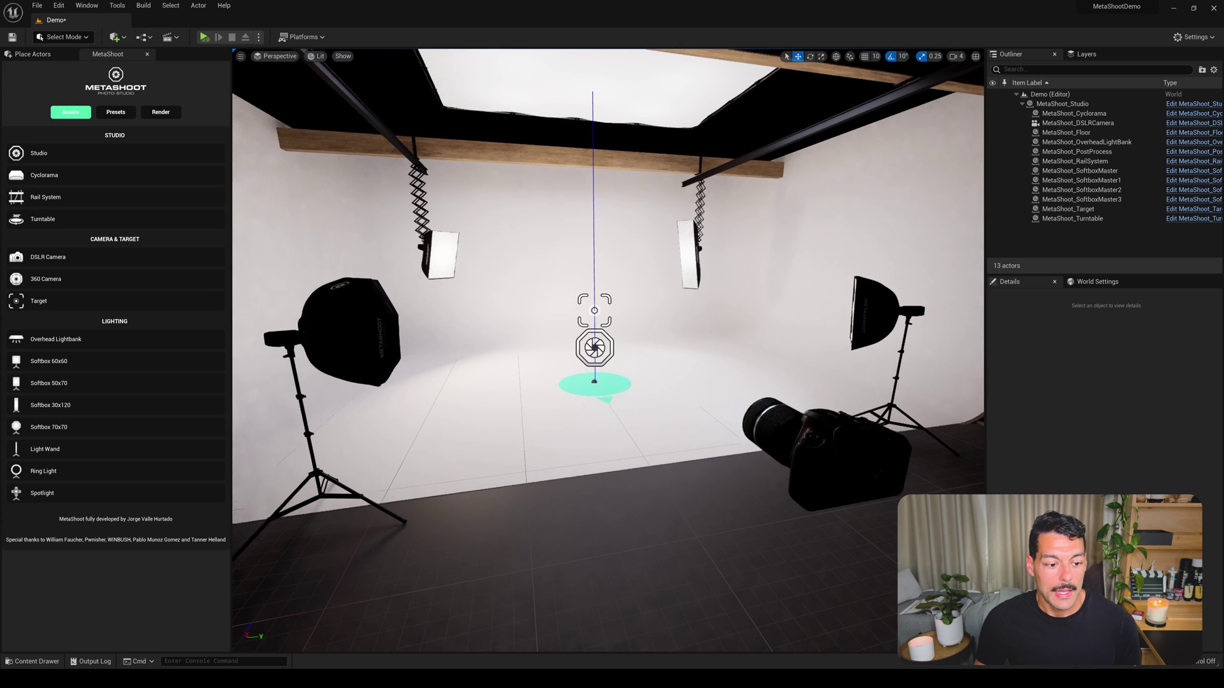
# Place the ShamanActor blueprint from the Shaman folder in the studio and reset its location to 0, 0, 0, centred on the turntable.
pyautogui.click(36, 663)
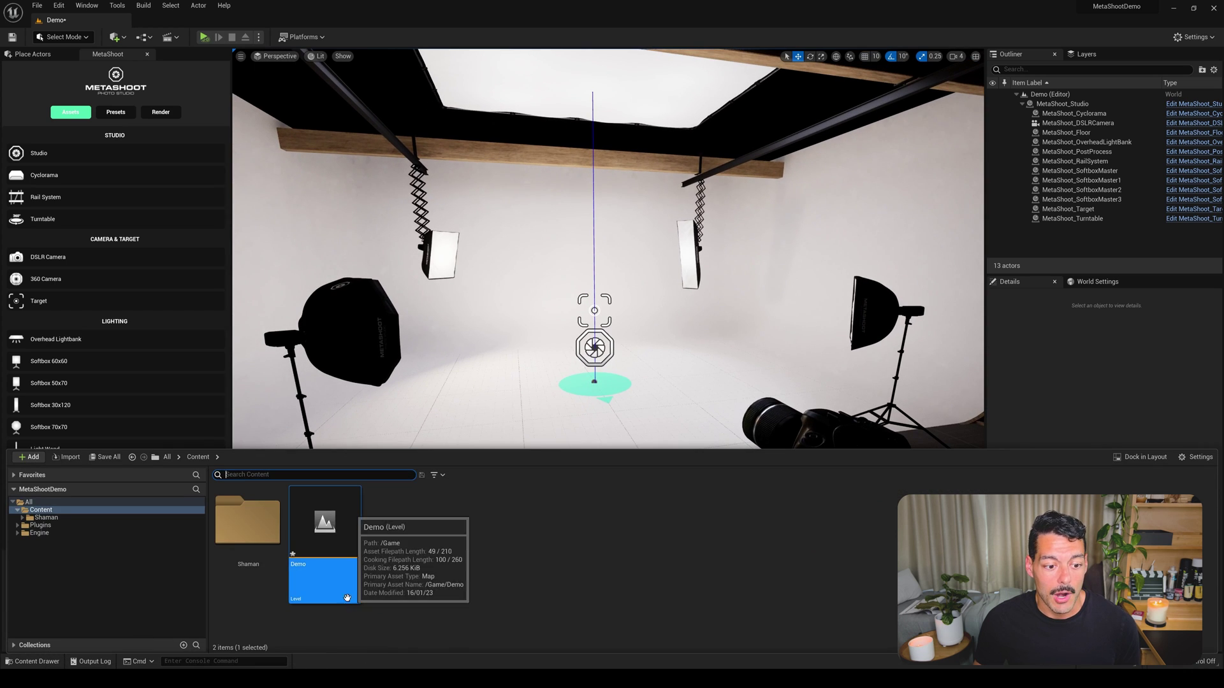
pyautogui.doubleClick(250, 532)
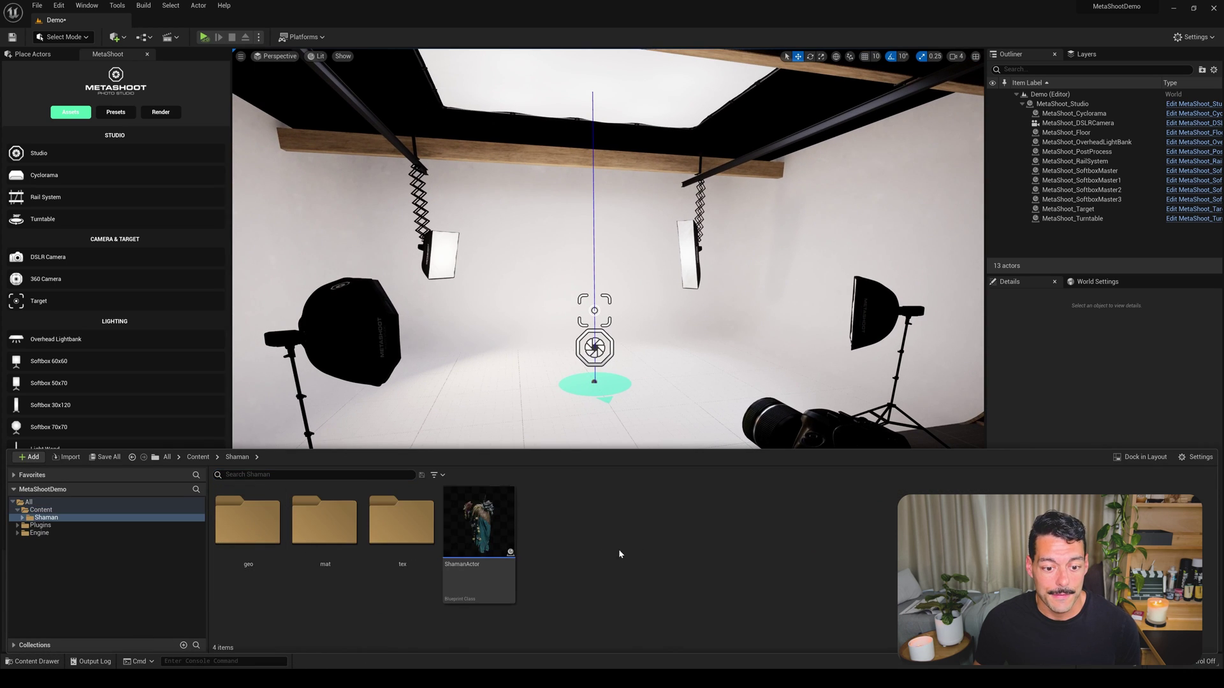
pyautogui.moveTo(472, 531); pyautogui.dragTo(647, 385)
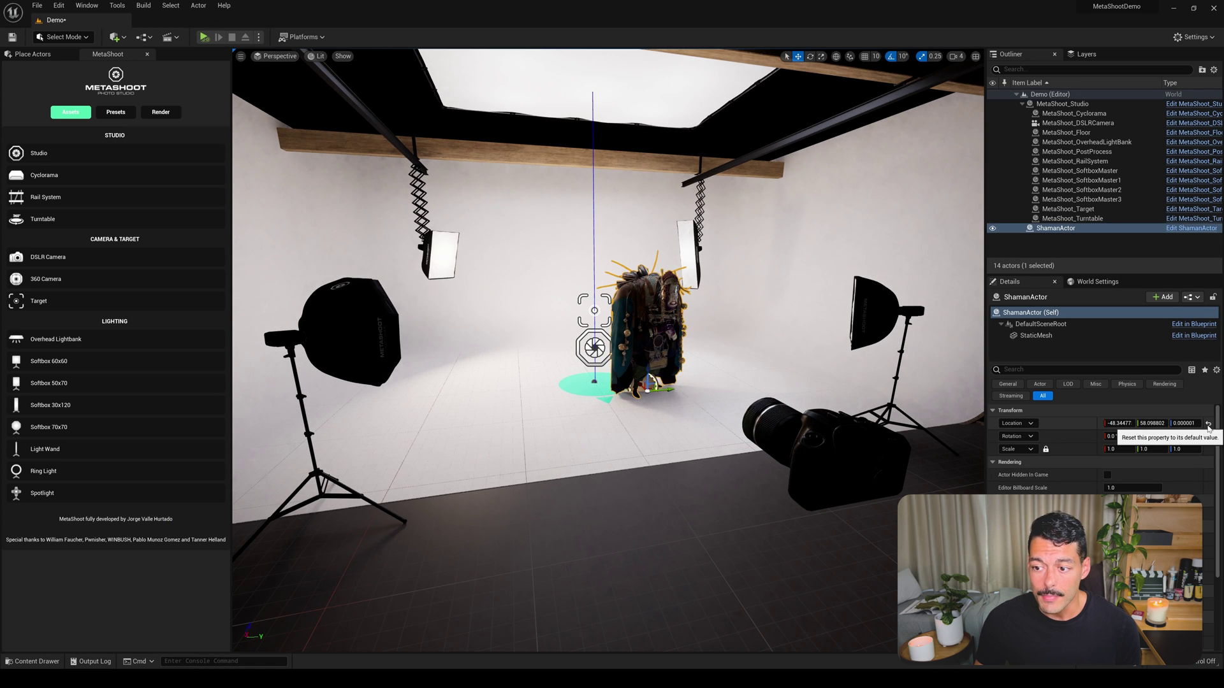
pyautogui.click(1208, 425)
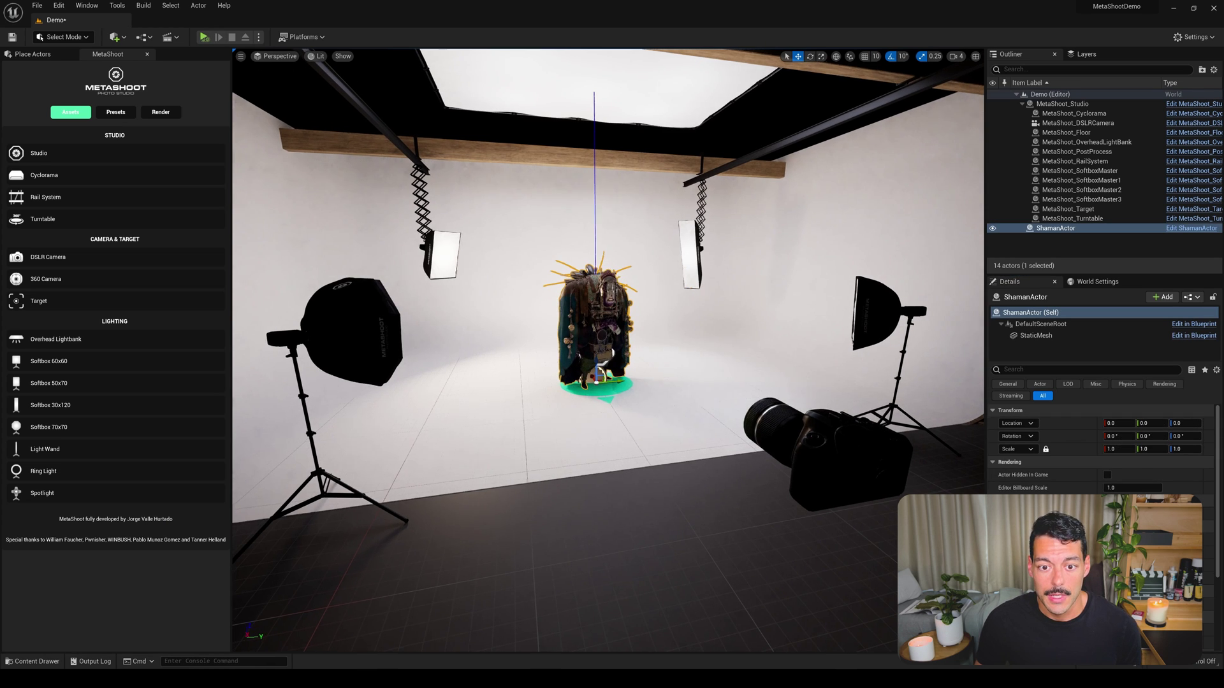
pyautogui.press('f')
pyautogui.scroll(-10, 652, 355)
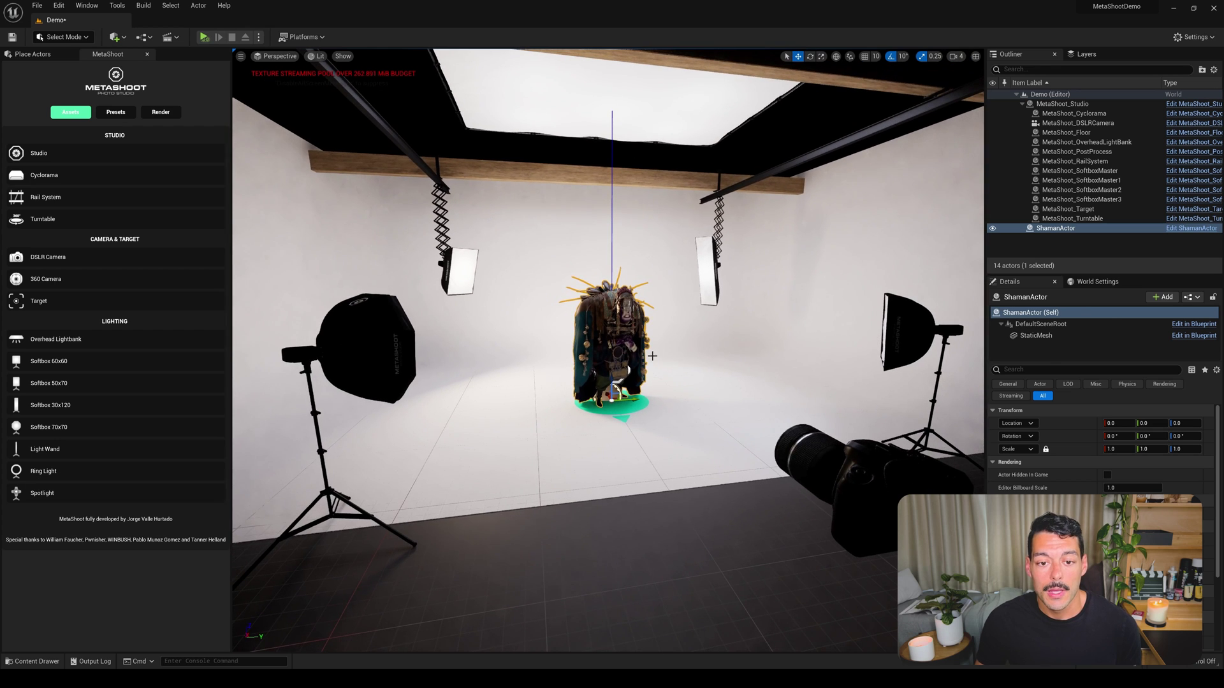
pyautogui.rightClick(652, 356)
pyautogui.click(737, 375)
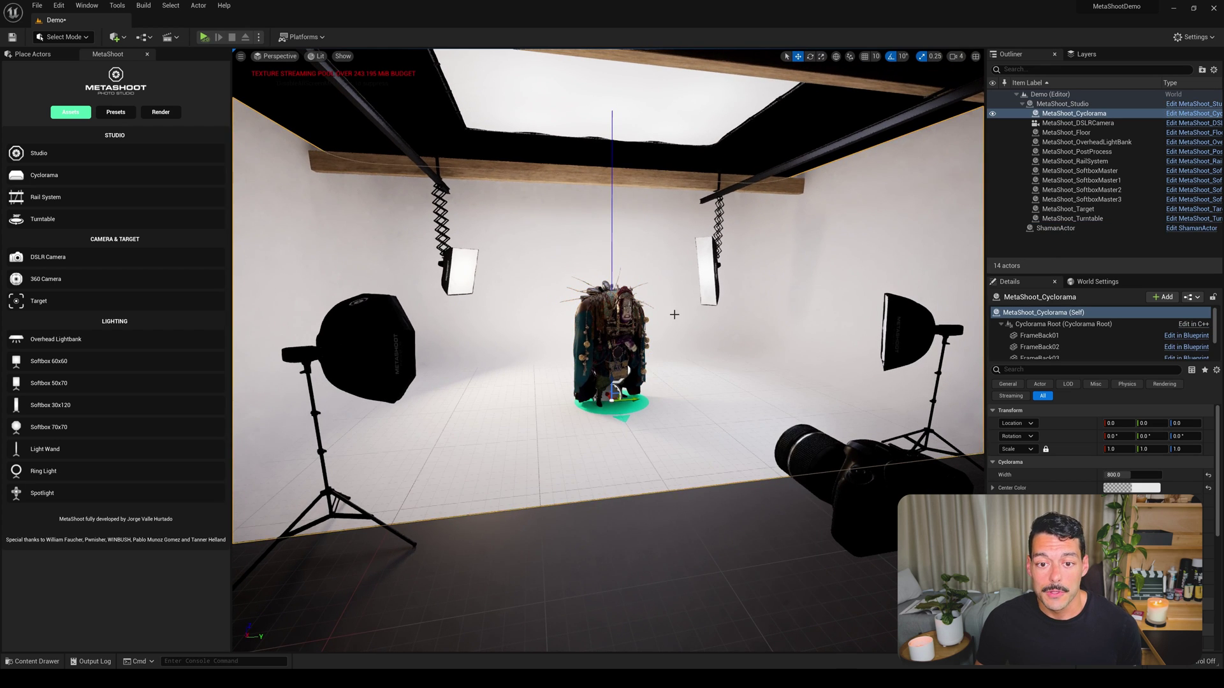
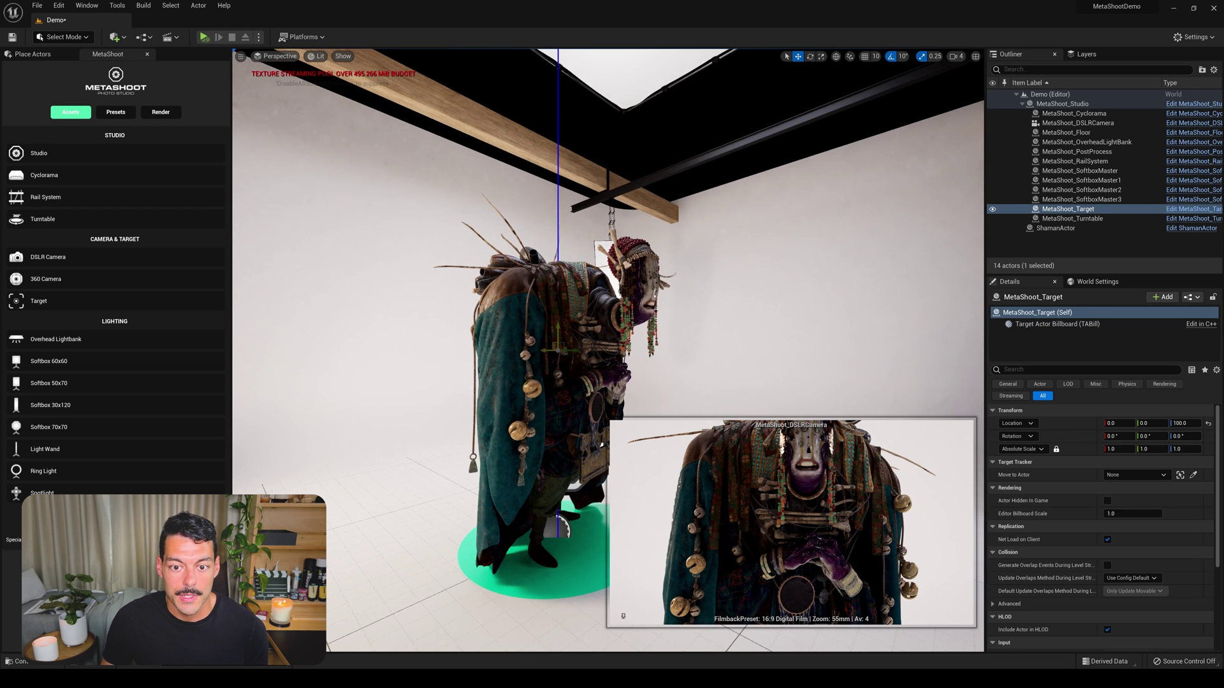
# Move the MetaShoot target forward and up to the Shaman's face, at about X -61.8 and Z 120.4.
pyautogui.moveTo(557, 347); pyautogui.dragTo(650, 300)
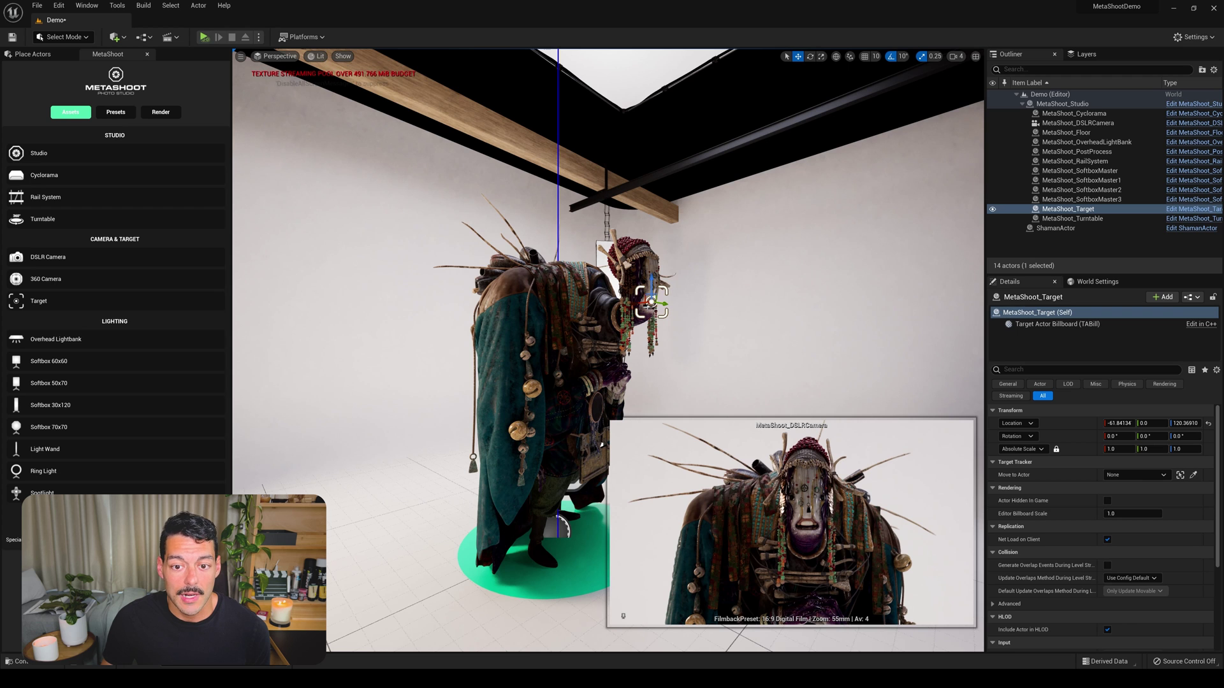
pyautogui.moveTo(651, 302); pyautogui.dragTo(544, 319, button='right')
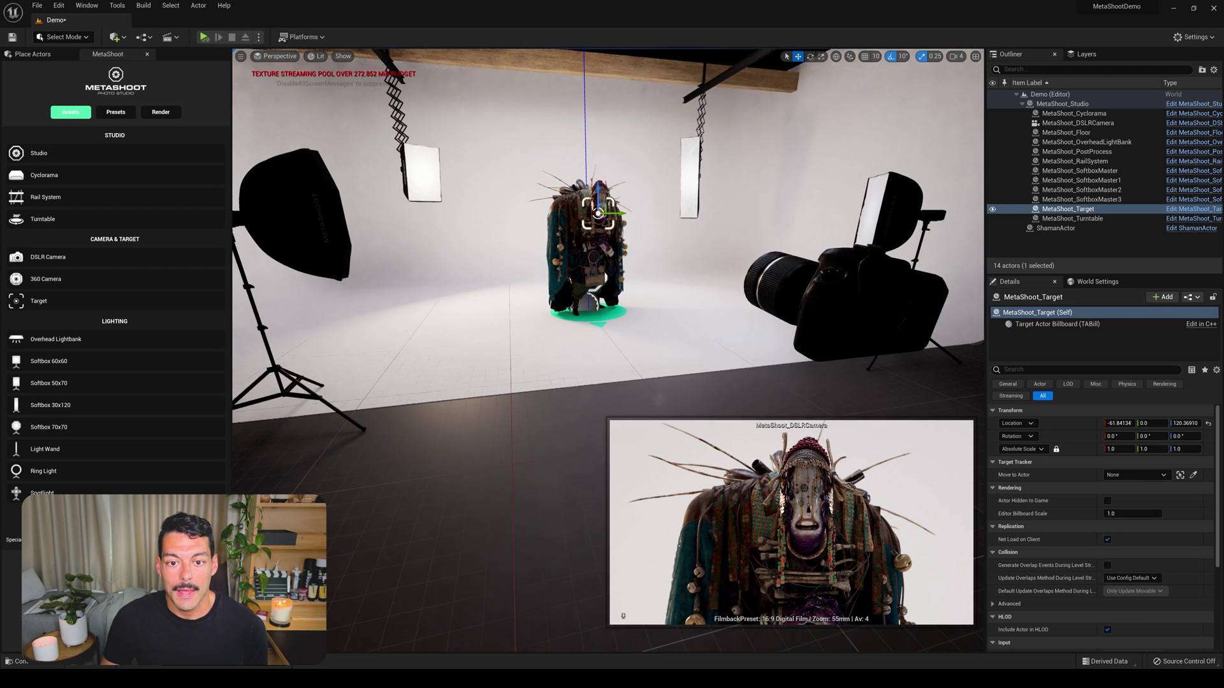
pyautogui.click(787, 291)
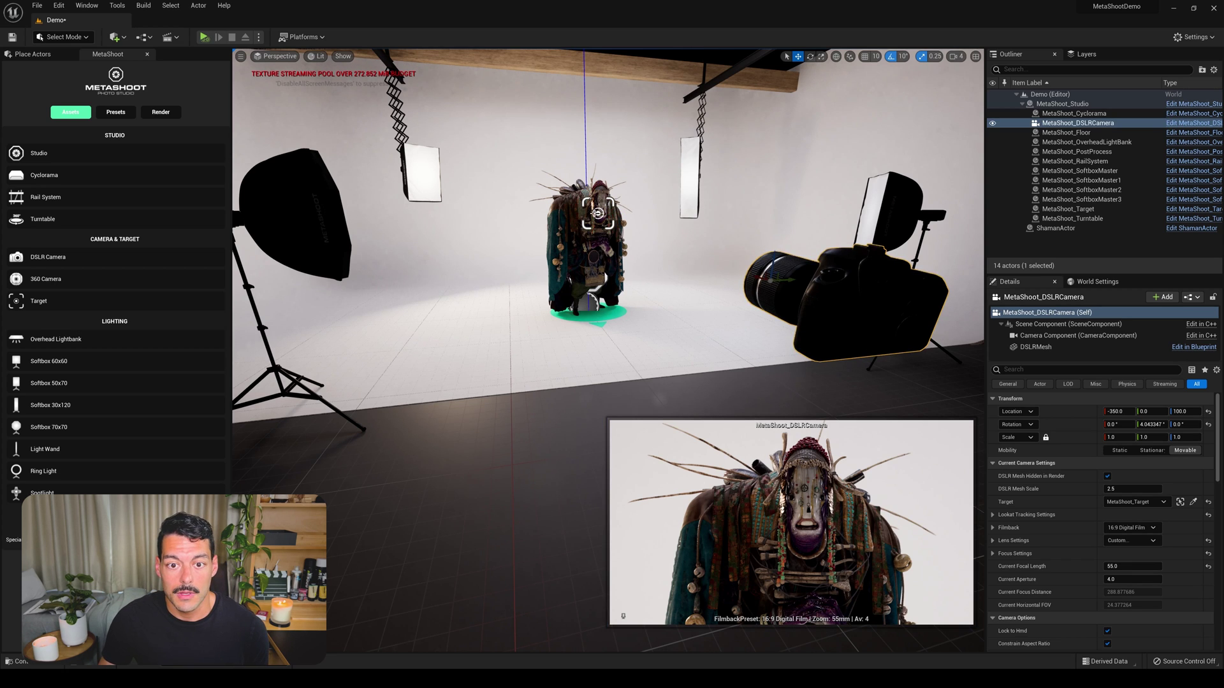
# Raise the target to about Z 127.2 and set its Y location to 0.
pyautogui.click(598, 212)
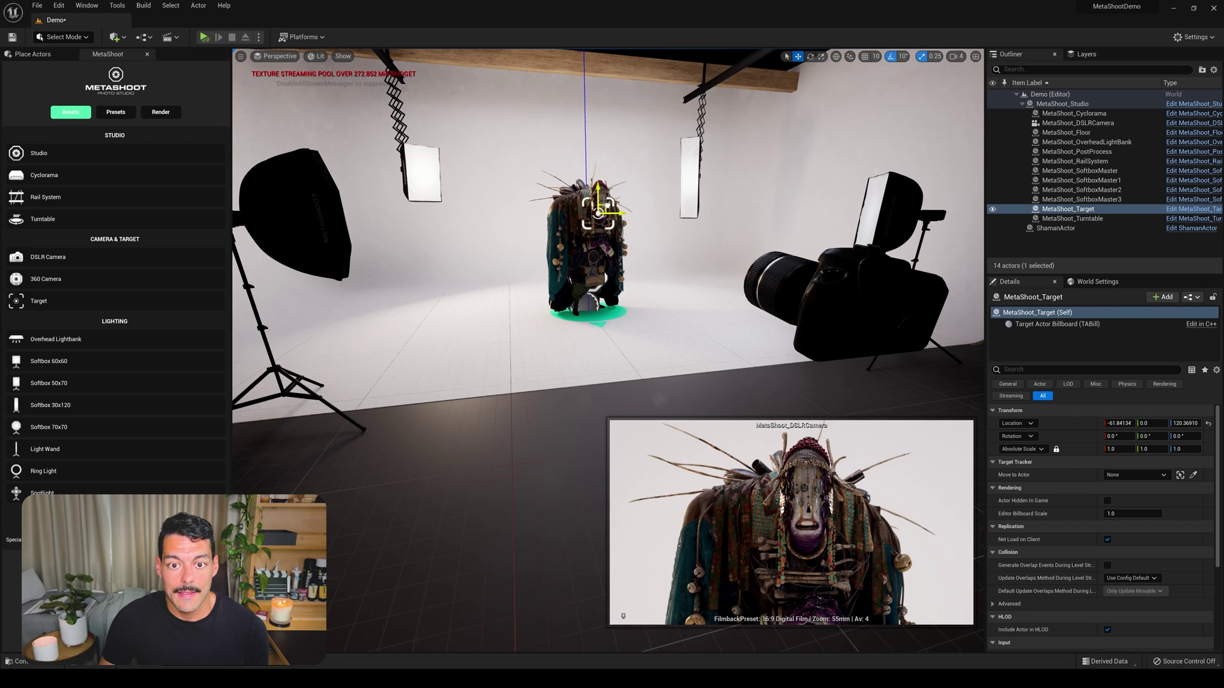
pyautogui.moveTo(598, 212)
pyautogui.mouseDown()
pyautogui.moveTo(659, 142)
pyautogui.moveTo(732, 131)
pyautogui.moveTo(732, 147)
pyautogui.moveTo(500, 123)
pyautogui.moveTo(446, 169)
pyautogui.moveTo(556, 182)
pyautogui.moveTo(603, 202)
pyautogui.mouseUp()
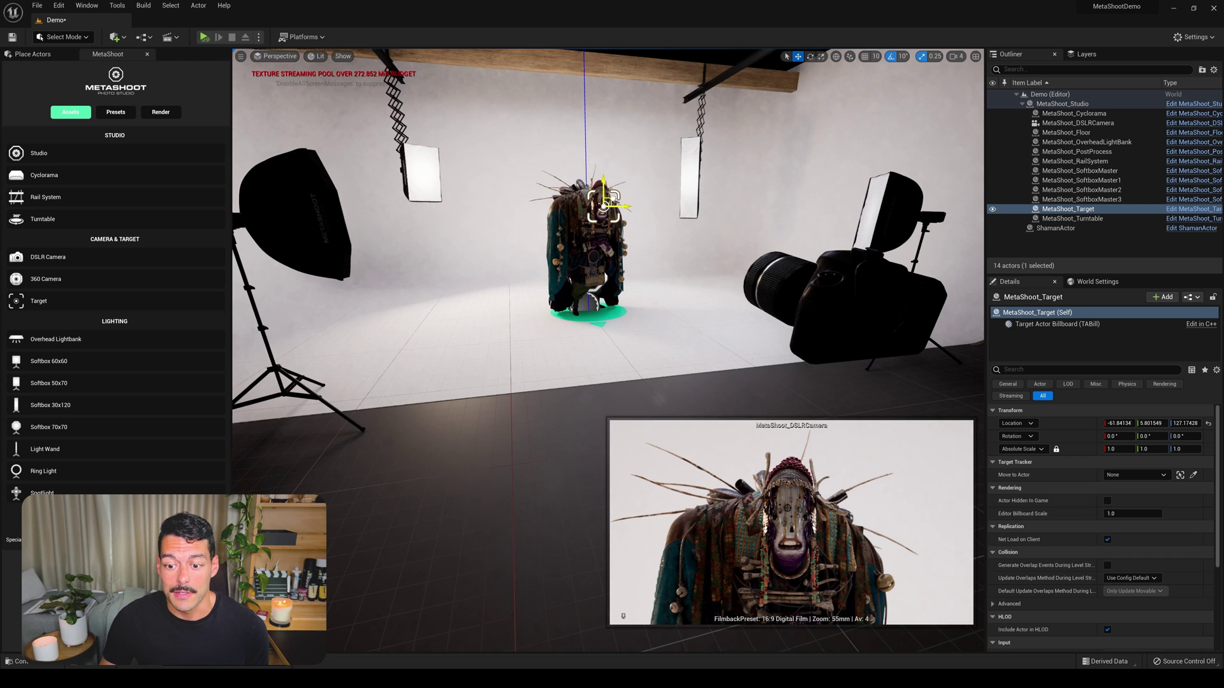
pyautogui.click(1150, 423)
pyautogui.write('0')
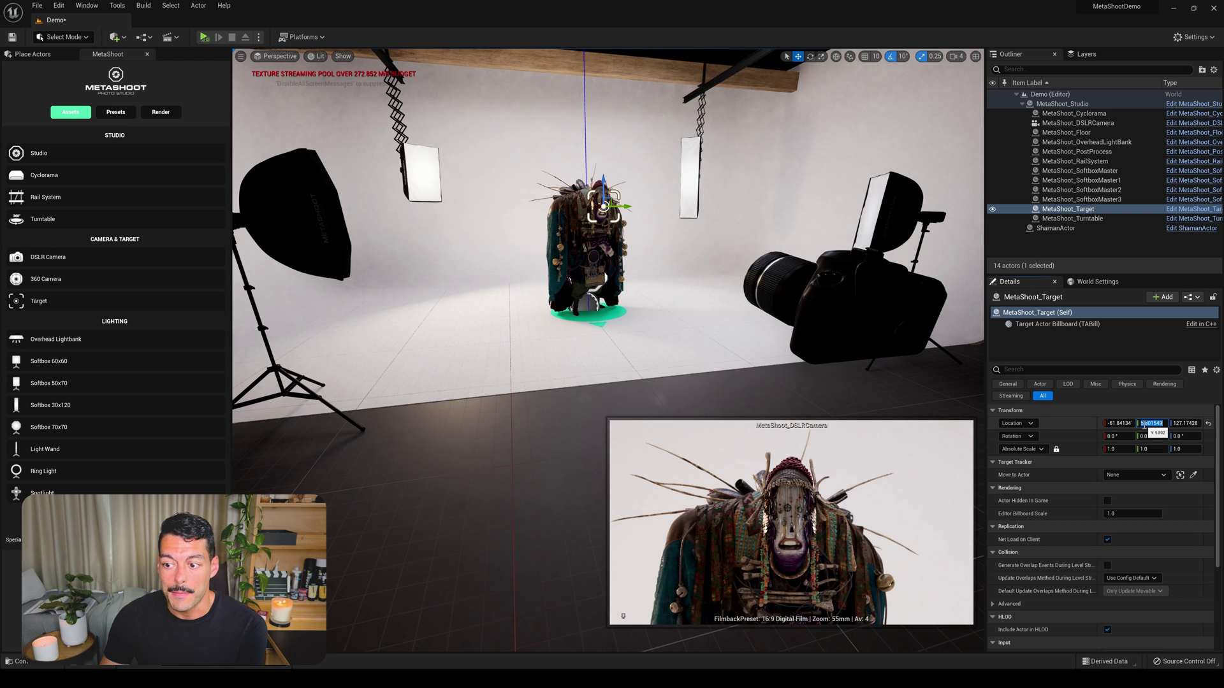
pyautogui.press('Return')
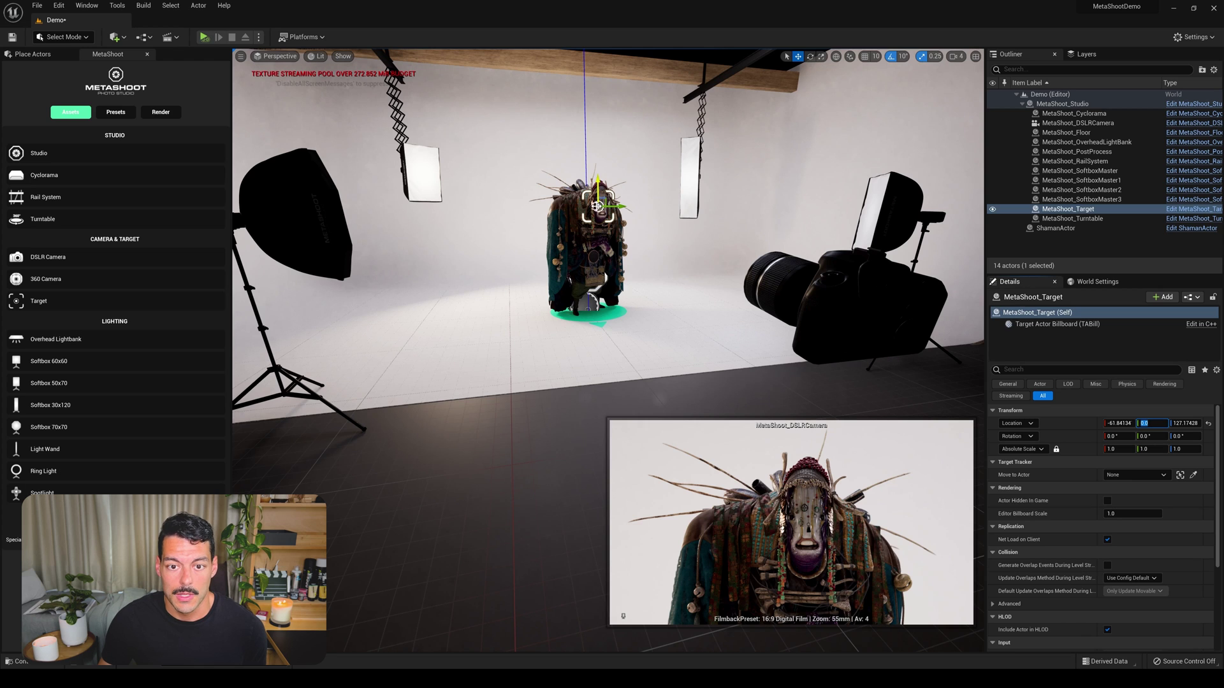
# Pull the DSLR camera back from the Shaman to about X -454.8.
pyautogui.moveTo(659, 401); pyautogui.dragTo(594, 364, button='right')
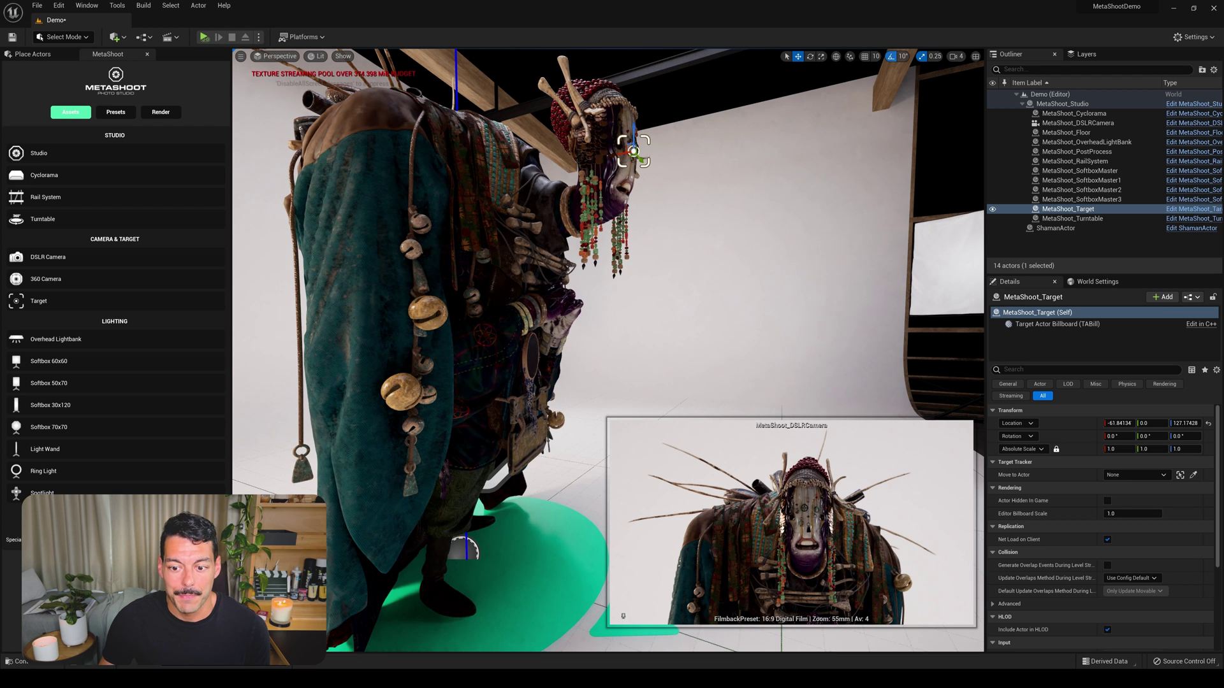
pyautogui.moveTo(594, 364); pyautogui.dragTo(462, 378, button='right')
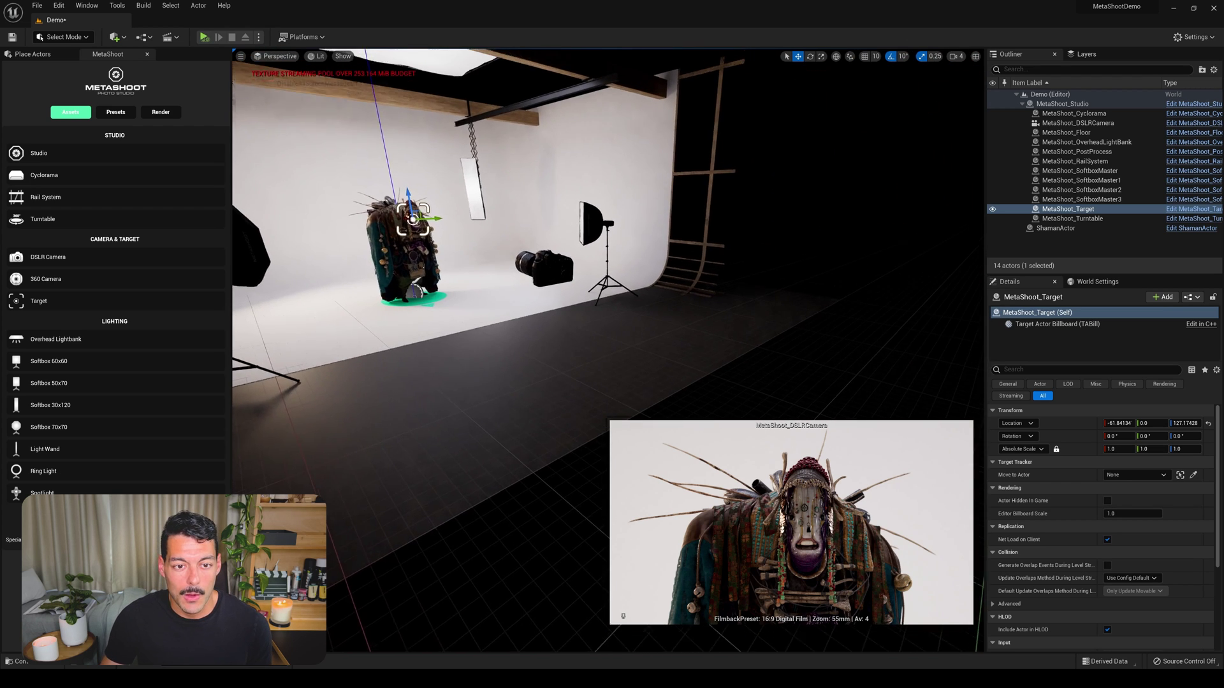
pyautogui.moveTo(774, 274); pyautogui.dragTo(562, 300, button='right')
pyautogui.click(592, 278)
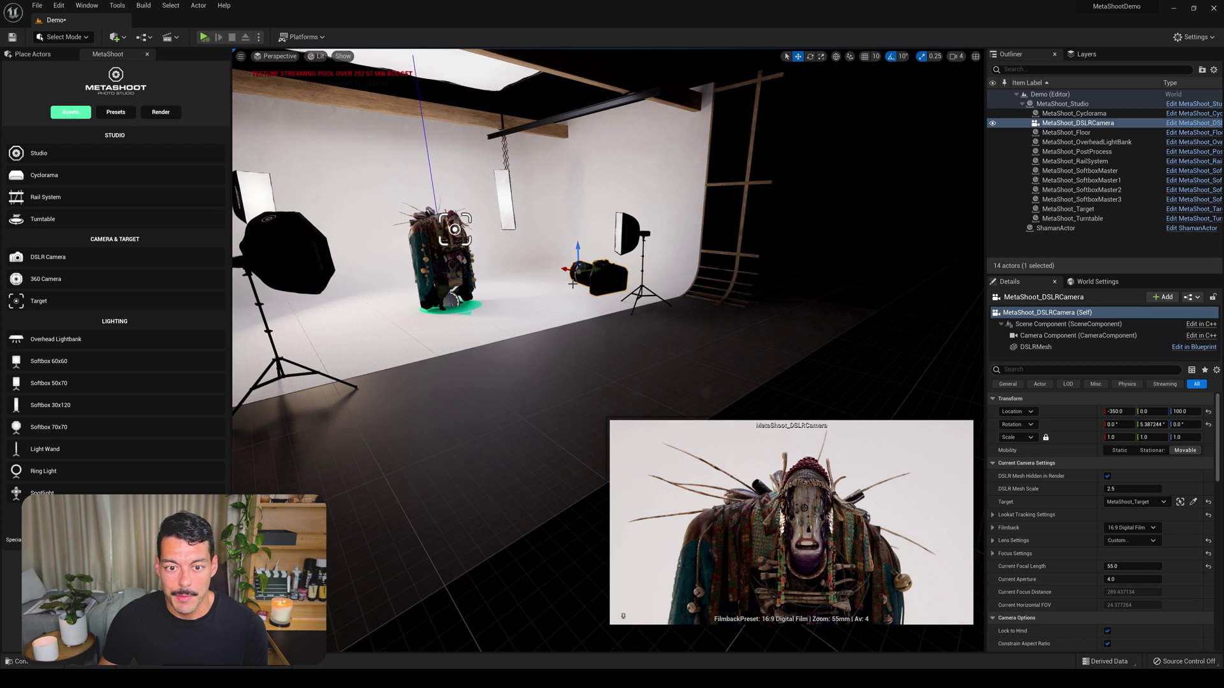
pyautogui.moveTo(567, 269); pyautogui.dragTo(647, 285)
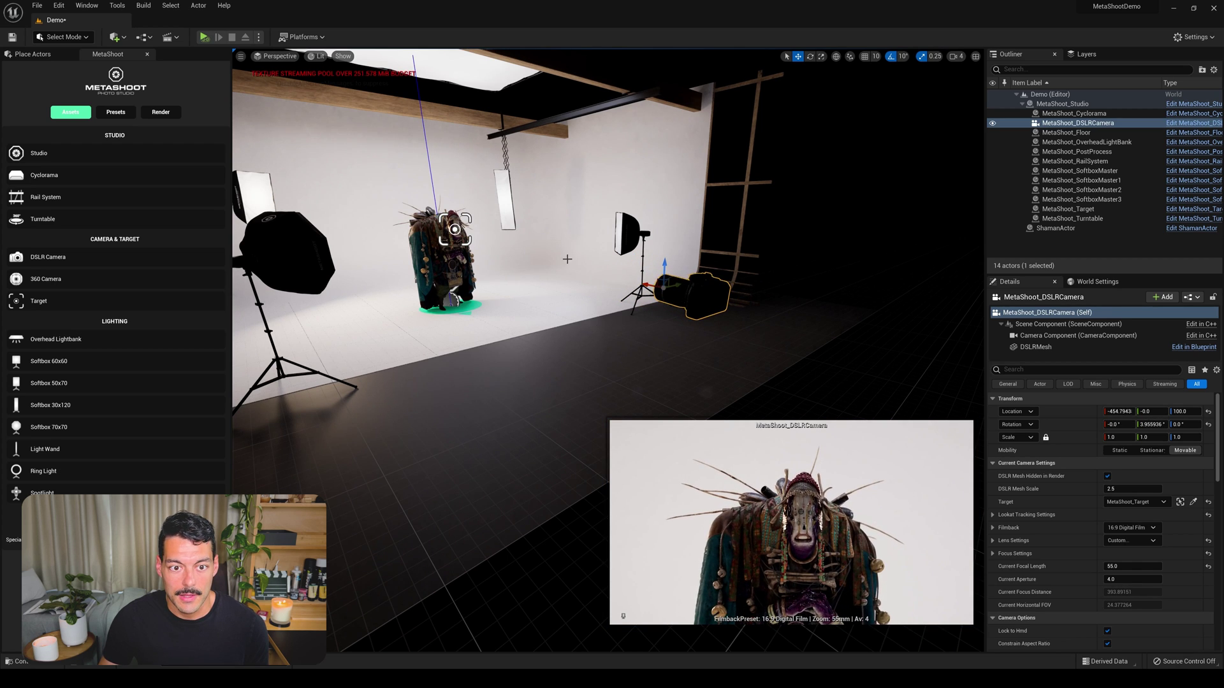
# Lower the target on the Shaman to about Z 115.4 to reframe the camera shot.
pyautogui.click(468, 218)
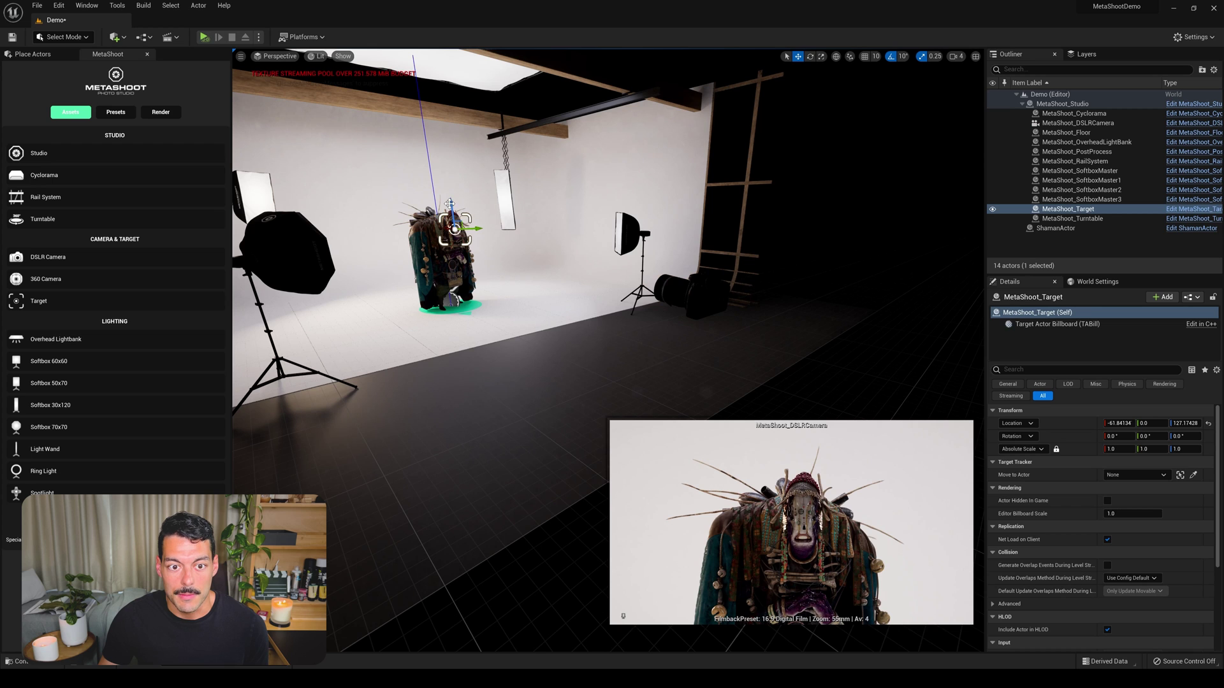
pyautogui.moveTo(452, 207); pyautogui.dragTo(455, 219)
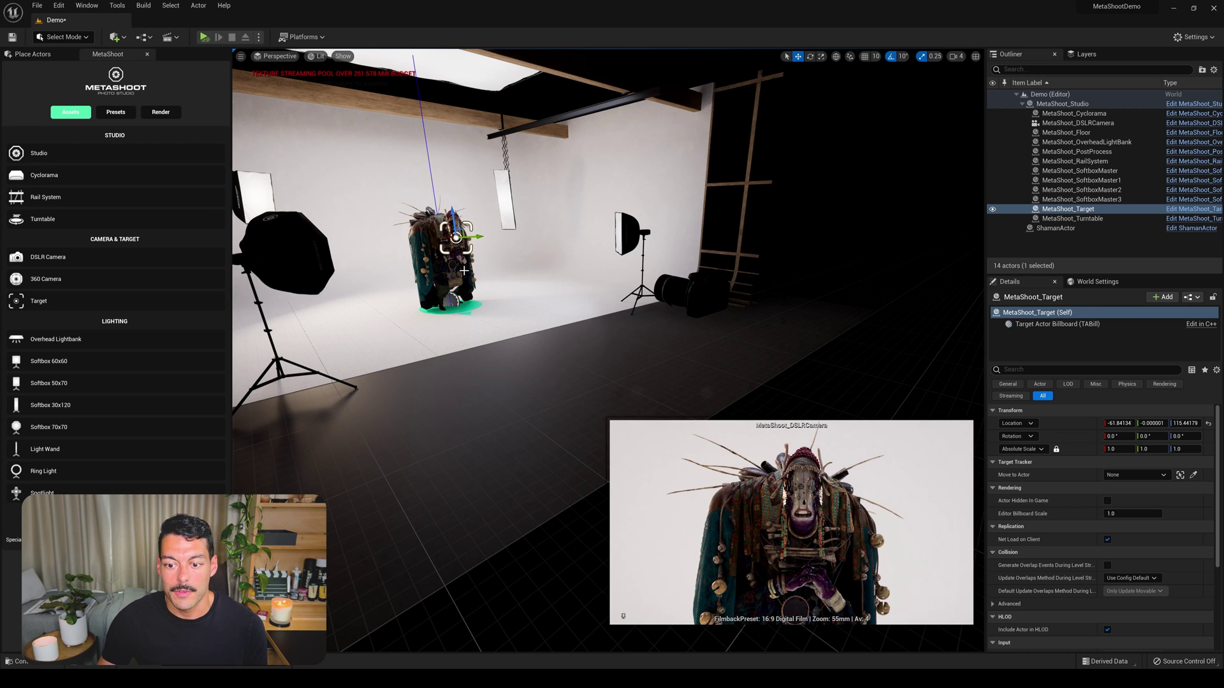
pyautogui.press('d')
pyautogui.moveTo(571, 302)
pyautogui.mouseDown(button='right')
pyautogui.moveTo(475, 295)
pyautogui.moveTo(554, 302)
pyautogui.mouseUp(button='right')
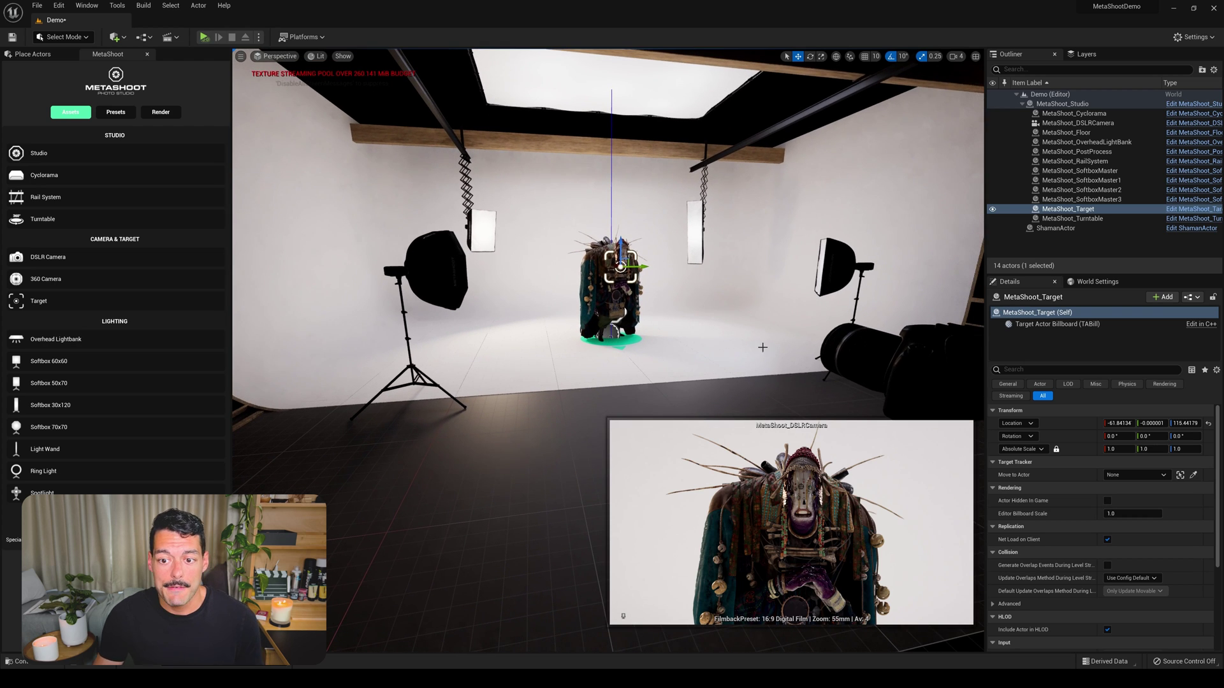
pyautogui.click(862, 356)
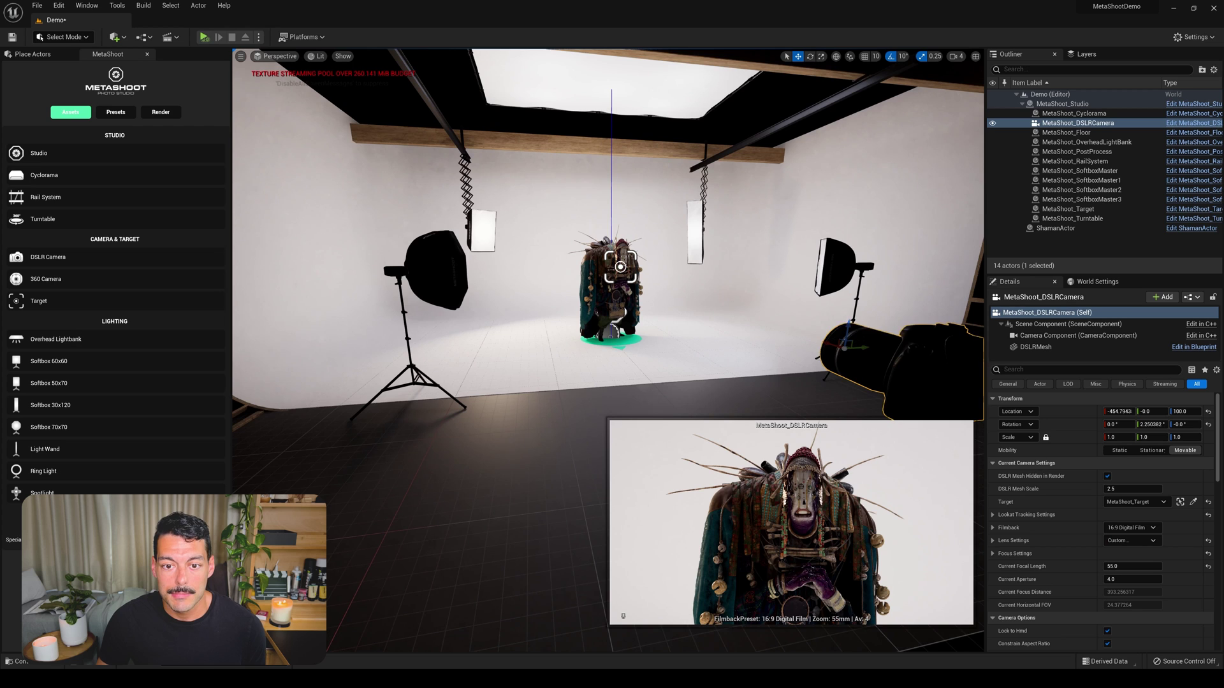
pyautogui.press('s')
pyautogui.moveTo(638, 306)
pyautogui.mouseDown(button='right')
pyautogui.moveTo(663, 293)
pyautogui.moveTo(651, 300)
pyautogui.mouseUp(button='right')
pyautogui.press('w')
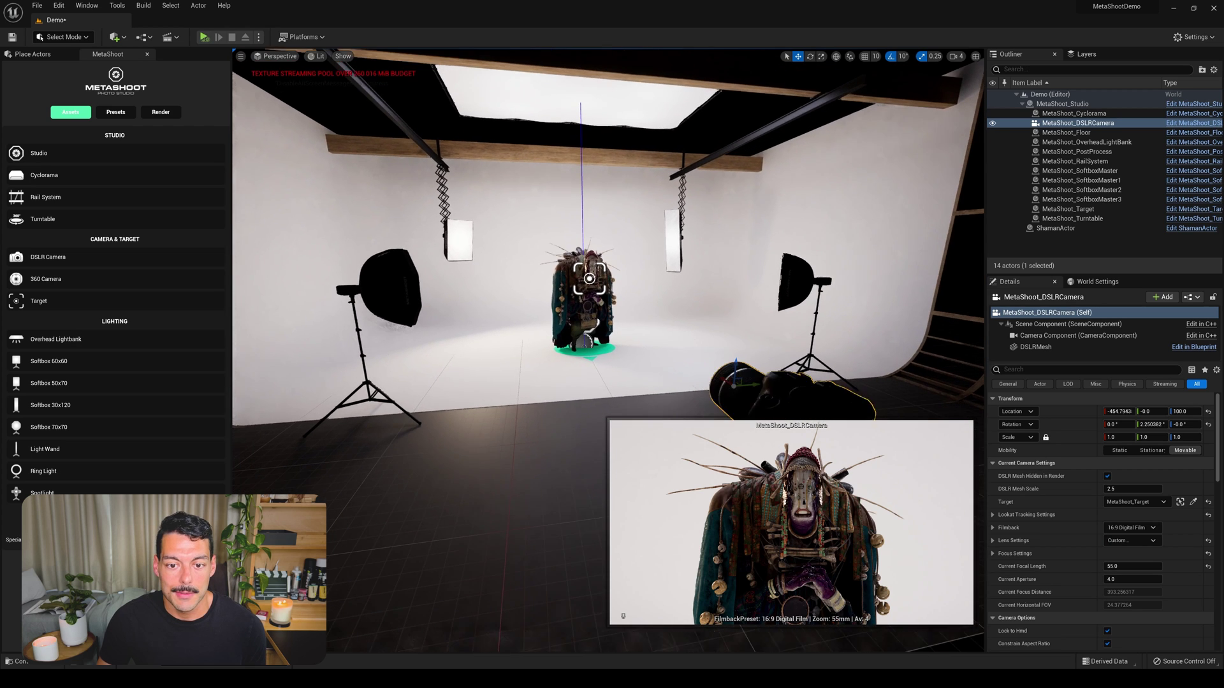
pyautogui.moveTo(862, 356); pyautogui.dragTo(864, 356, button='right')
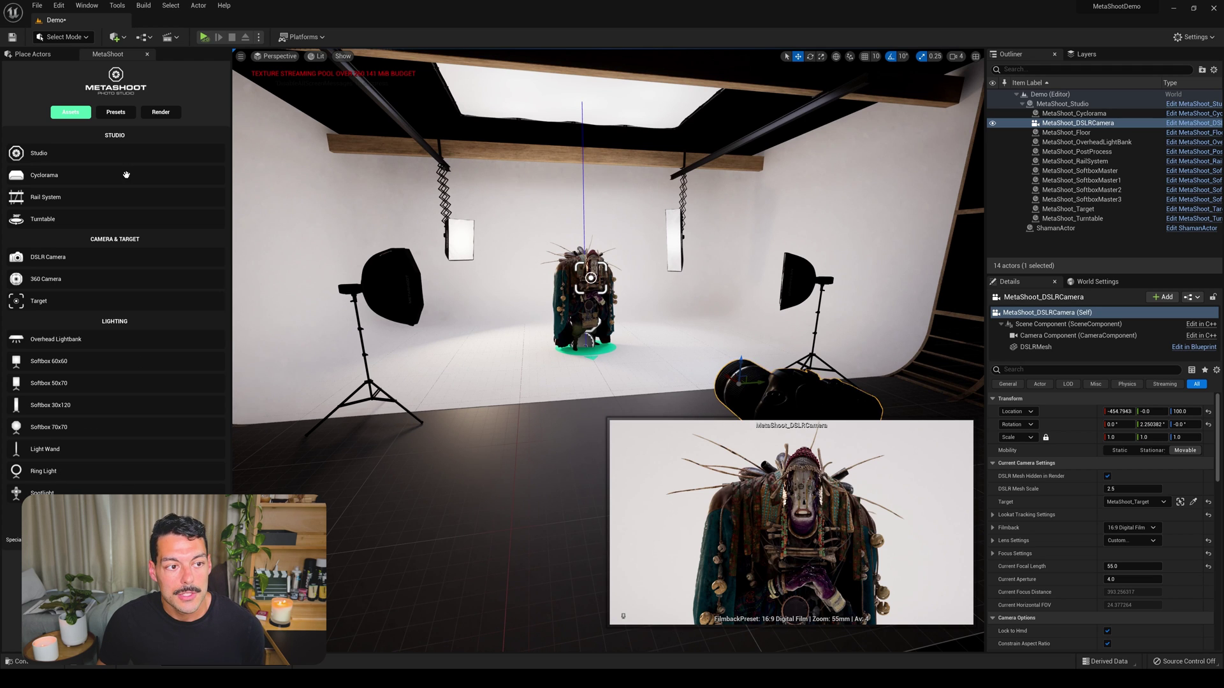
# Exclude Camera, Target and Sample from the elements that MetaShoot presets update.
pyautogui.click(120, 113)
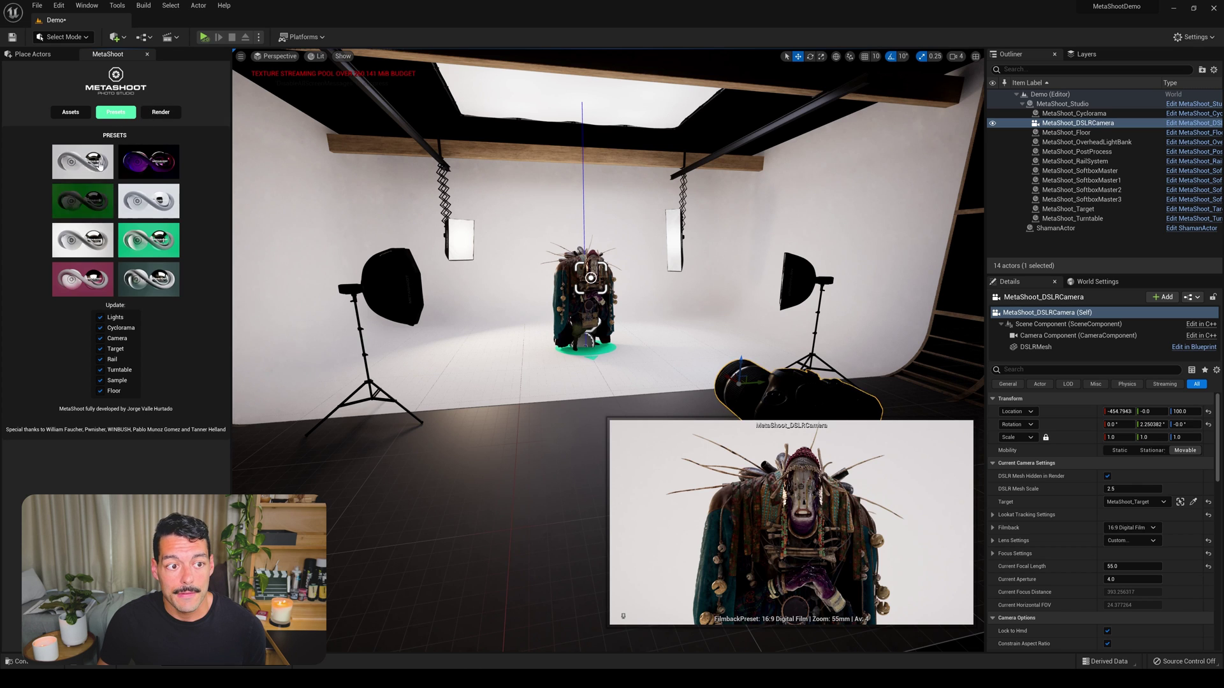
pyautogui.click(703, 313)
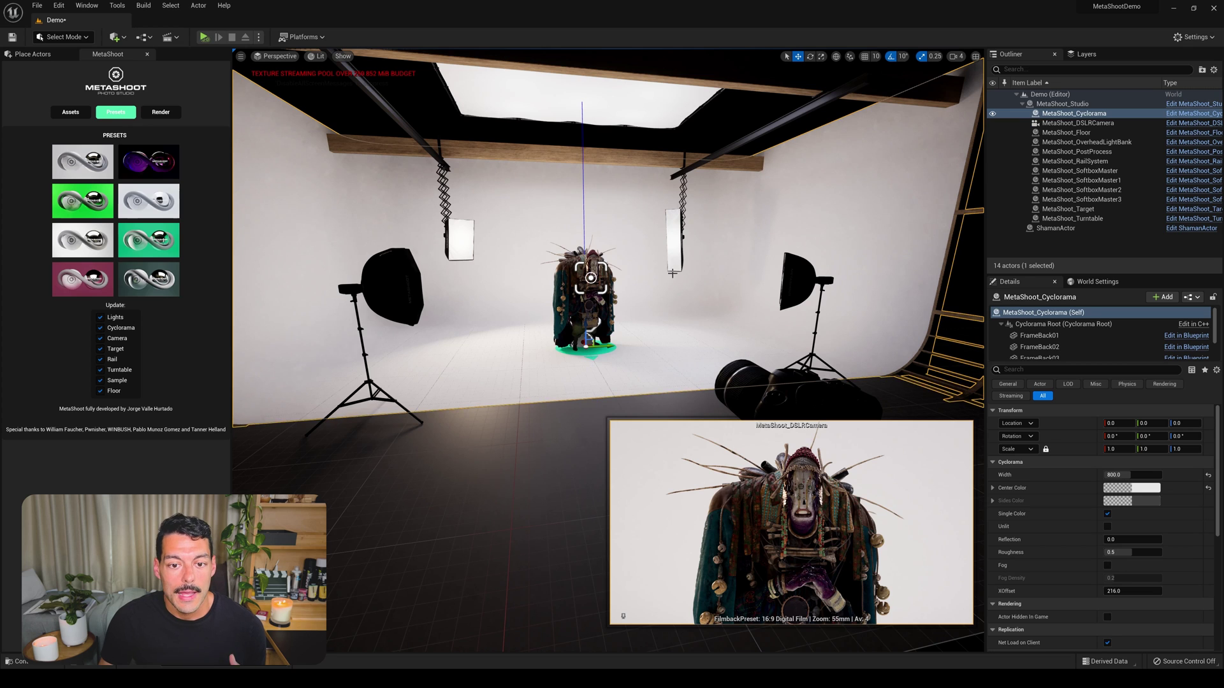
pyautogui.click(745, 381)
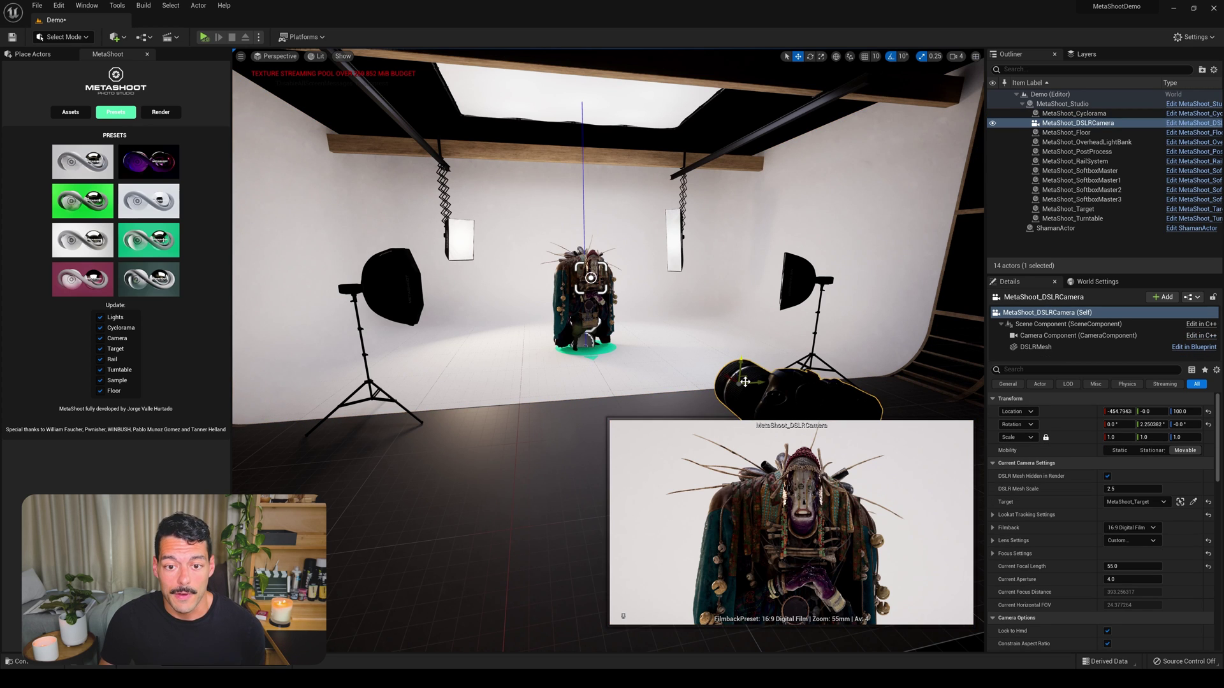
pyautogui.click(100, 338)
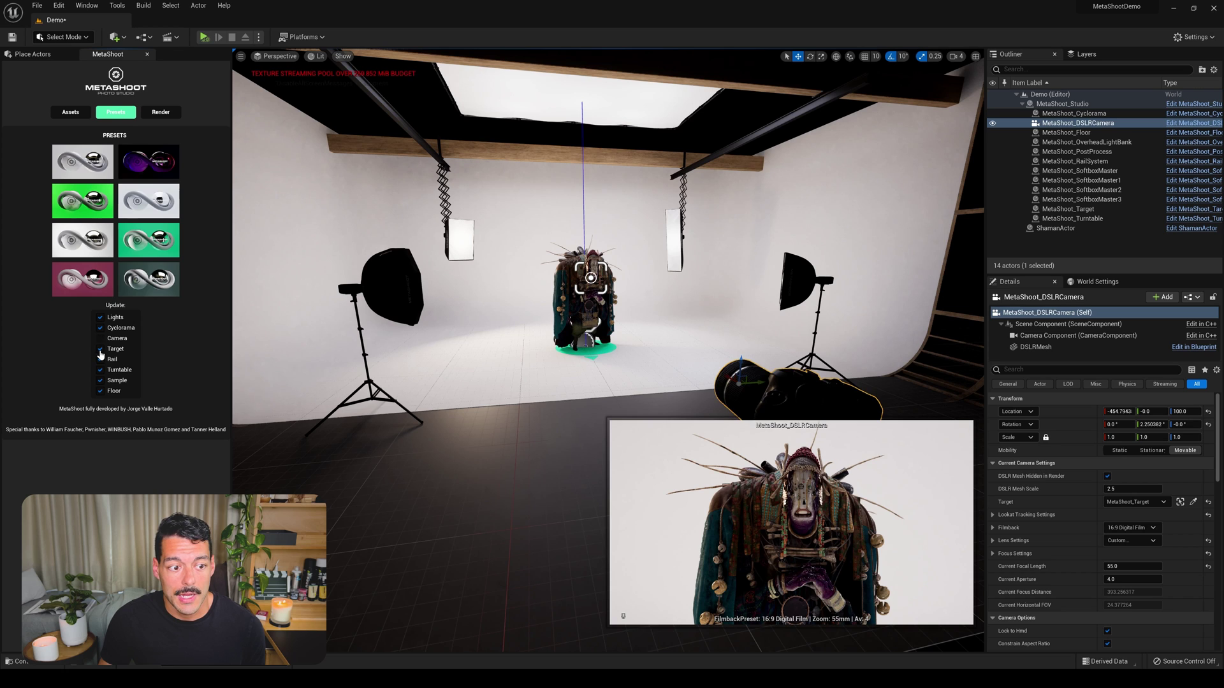
pyautogui.click(100, 349)
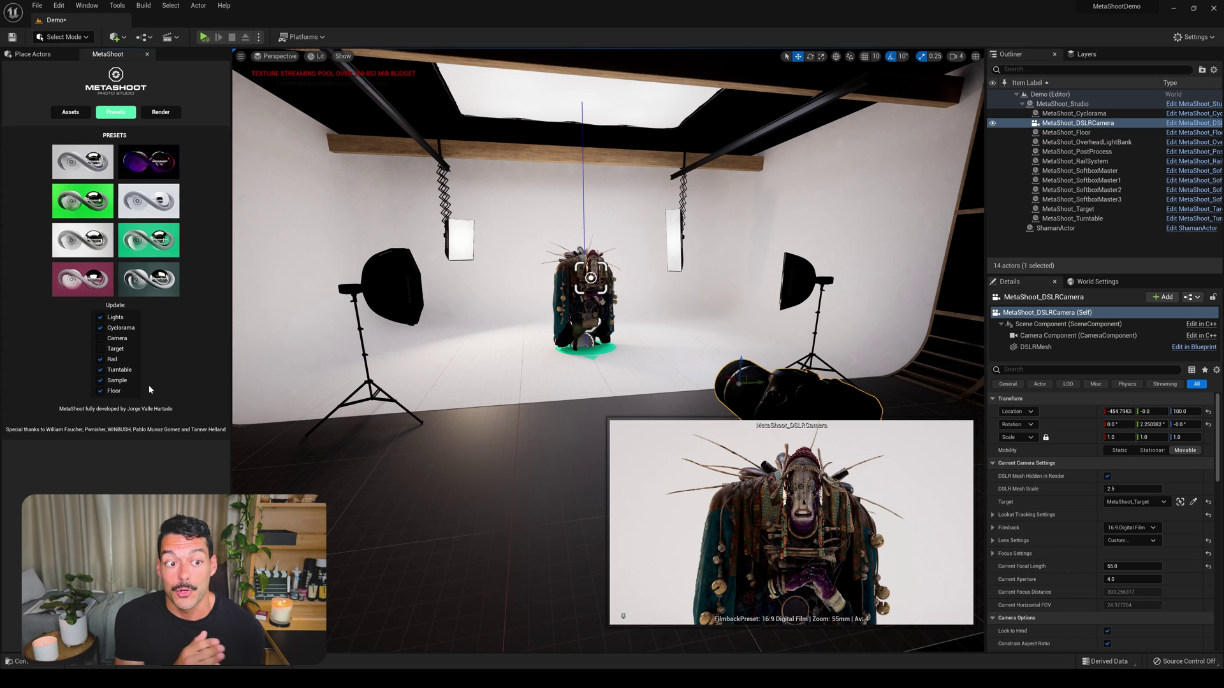
pyautogui.click(100, 383)
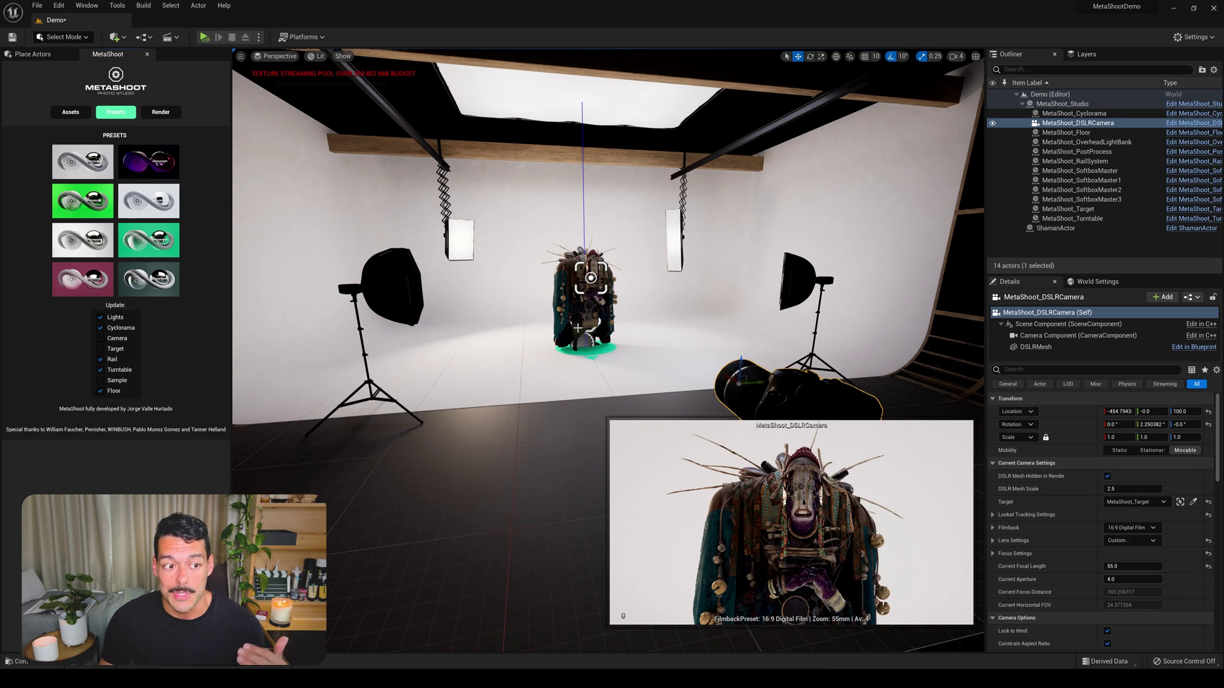
# Try the blue-and-red neon, narrow pale backdrop, teal-green, magenta and dark slate studio presets on the Shaman.
pyautogui.moveTo(628, 329); pyautogui.dragTo(658, 344, button='right')
pyautogui.press('d')
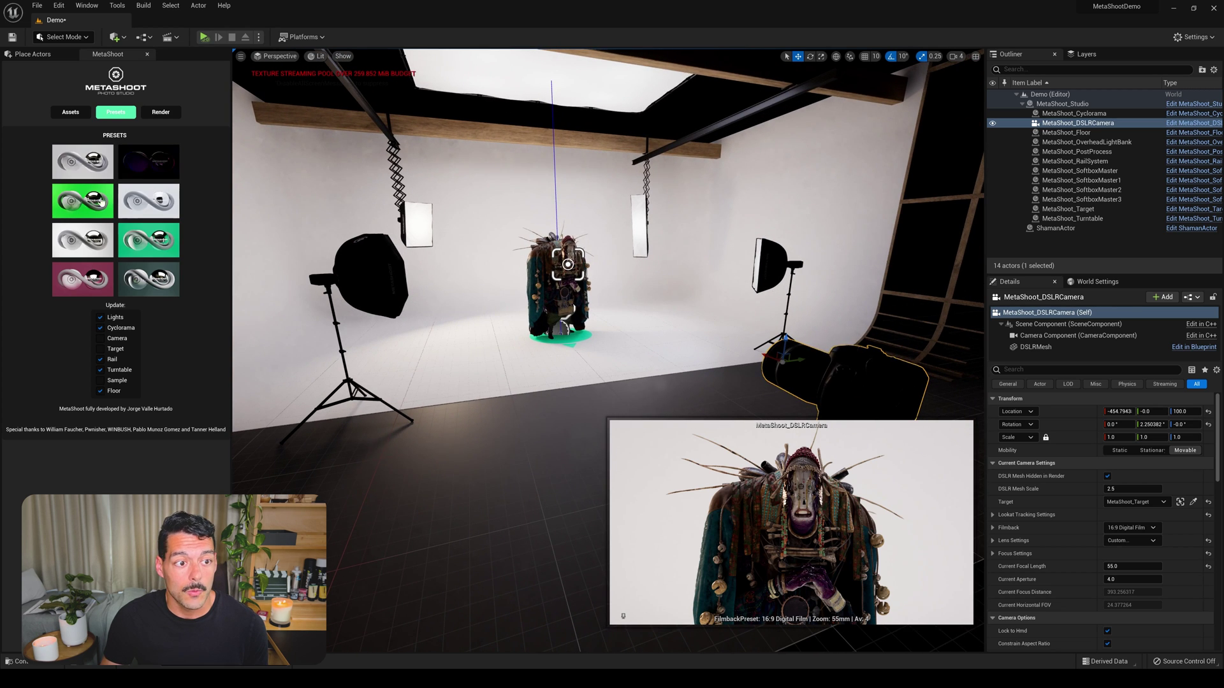
pyautogui.click(149, 167)
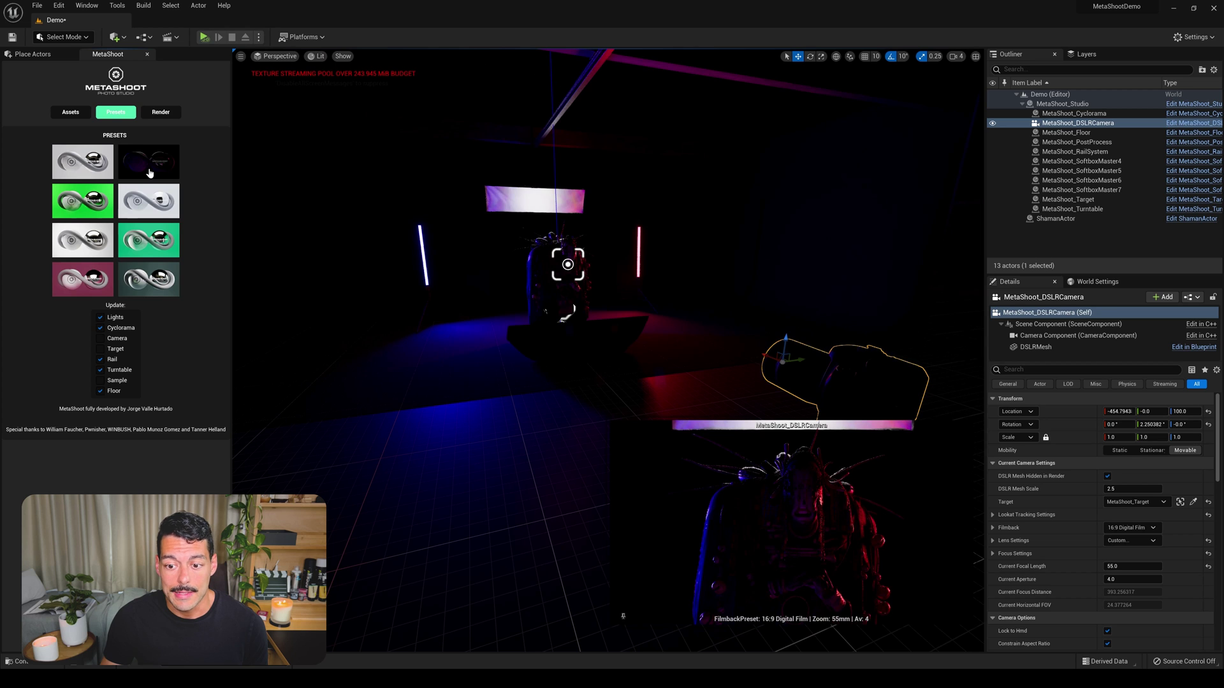
pyautogui.click(161, 201)
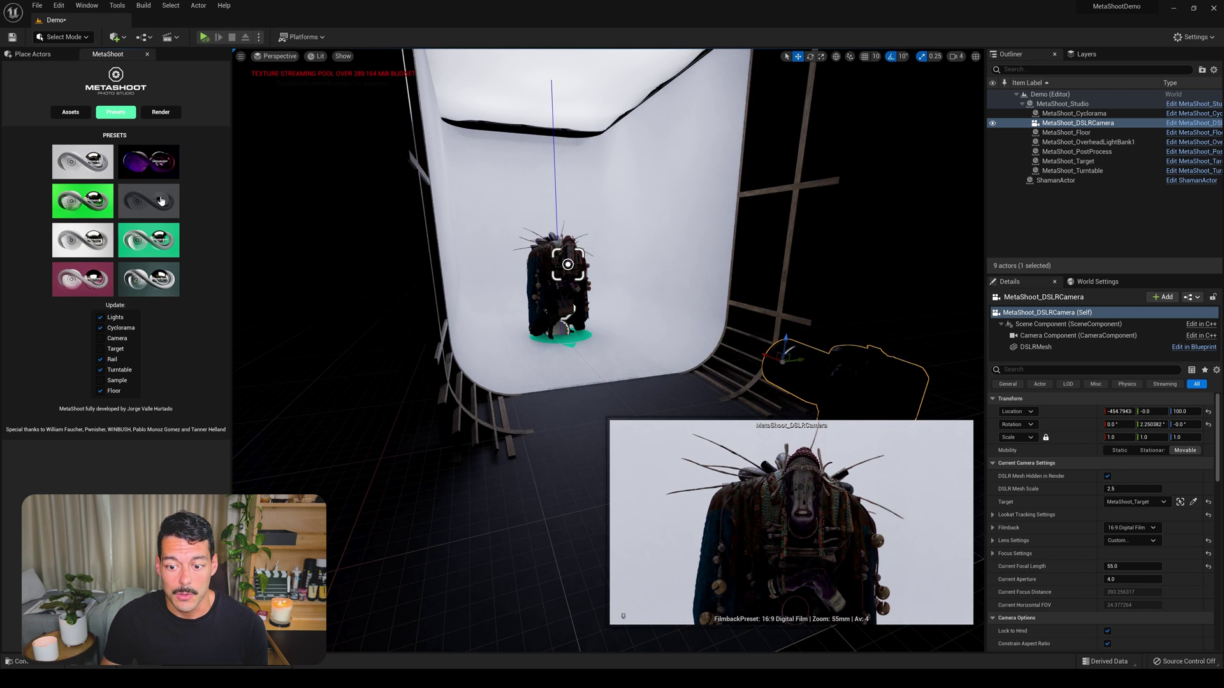
pyautogui.click(149, 240)
pyautogui.press('s')
pyautogui.moveTo(510, 319); pyautogui.dragTo(471, 320, button='right')
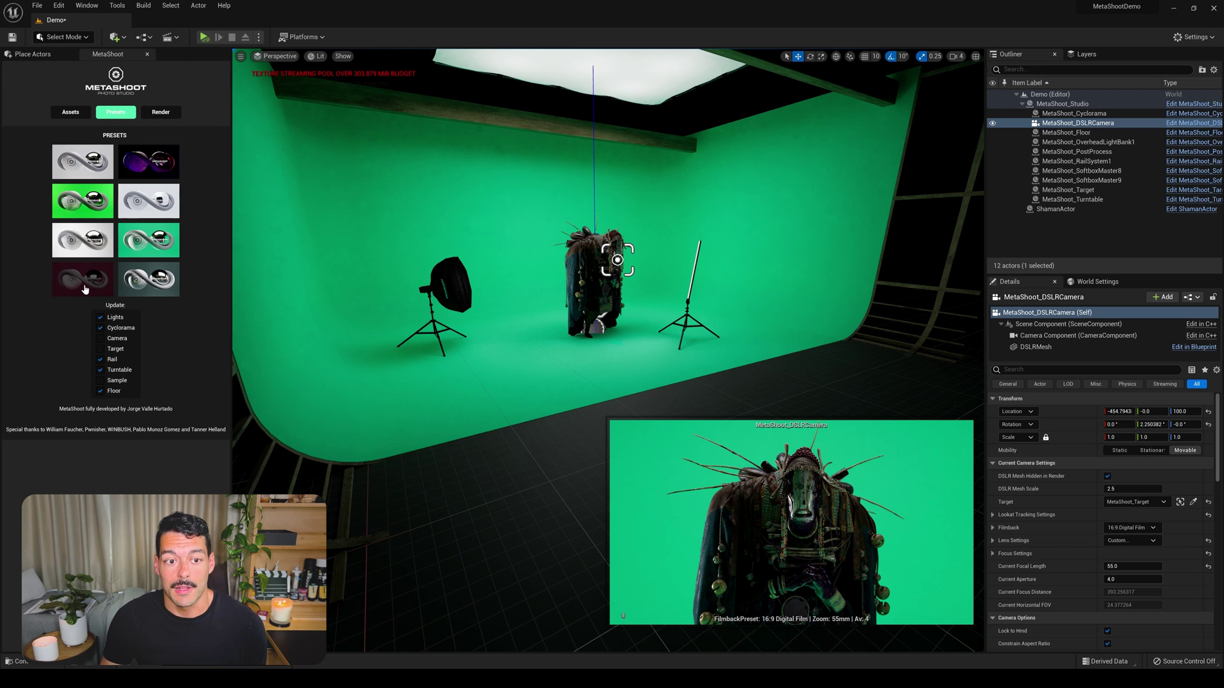
pyautogui.click(142, 284)
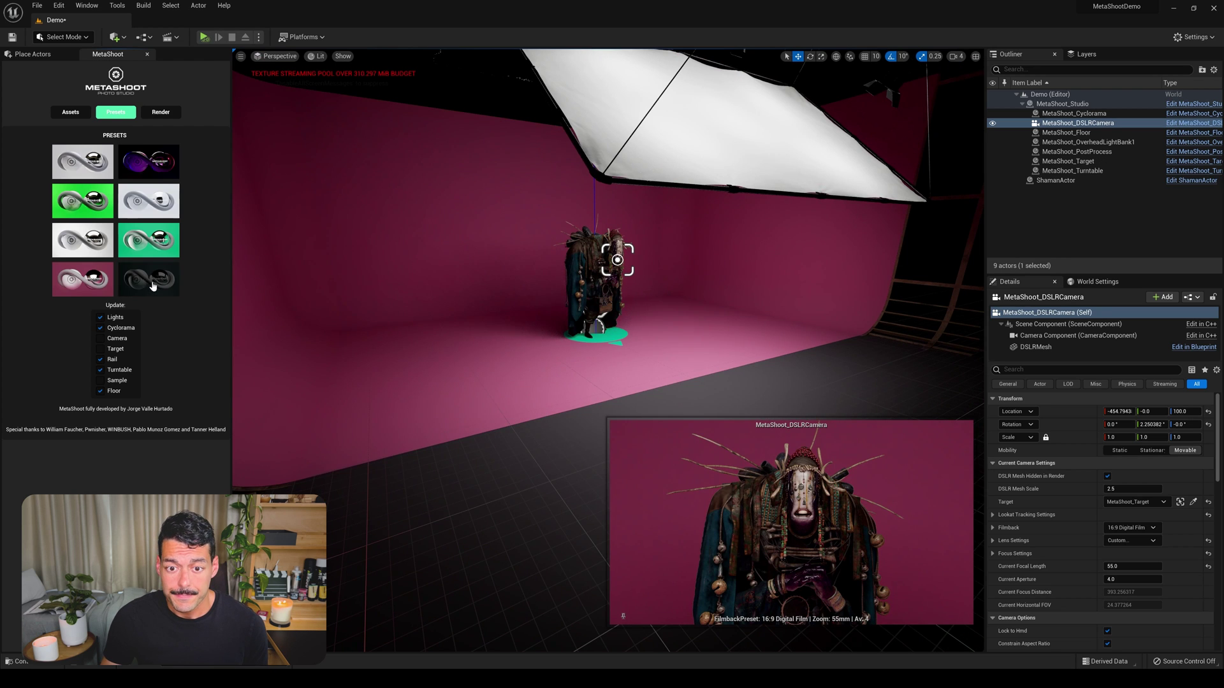
pyautogui.click(157, 285)
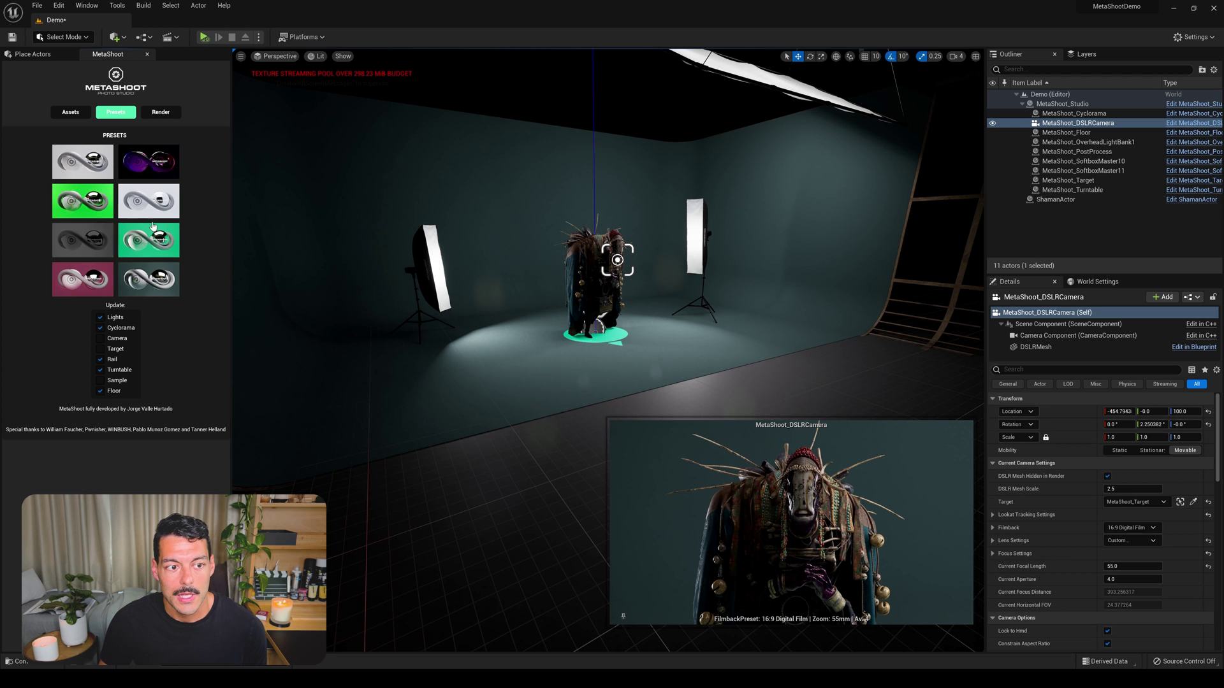
# Apply the white preset that gives the cyclorama a light centre and black side walls.
pyautogui.click(79, 243)
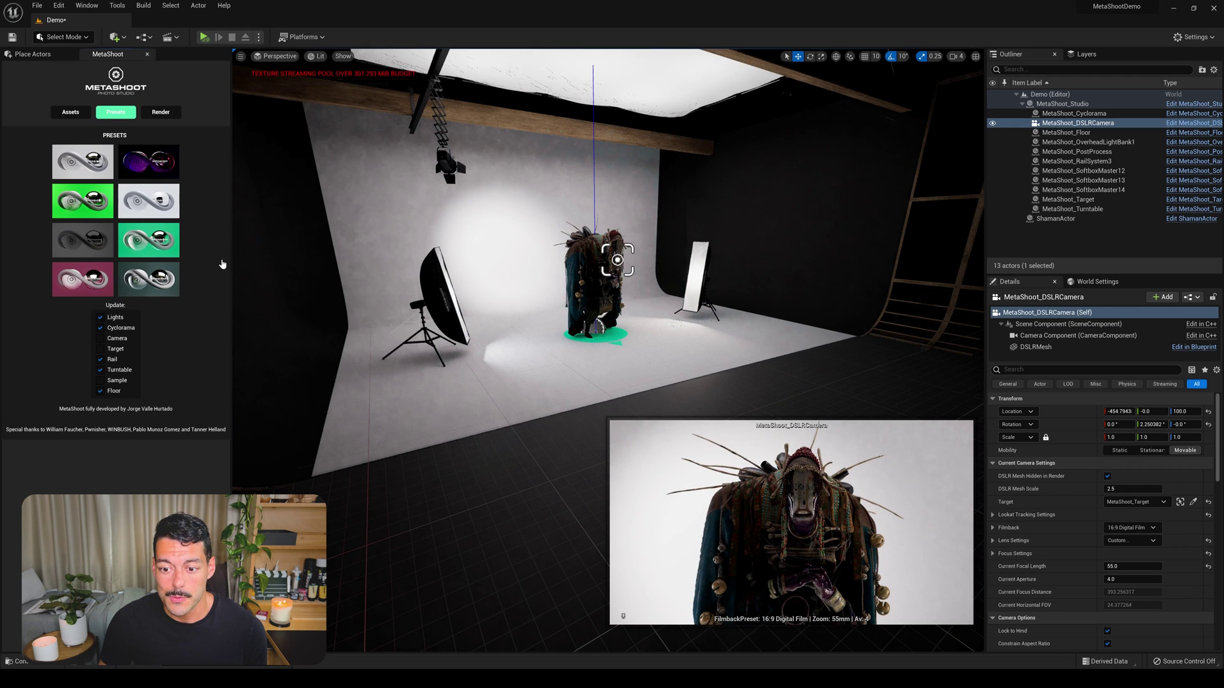
pyautogui.moveTo(485, 287)
pyautogui.mouseDown(button='right')
pyautogui.moveTo(466, 274)
pyautogui.moveTo(487, 265)
pyautogui.mouseUp(button='right')
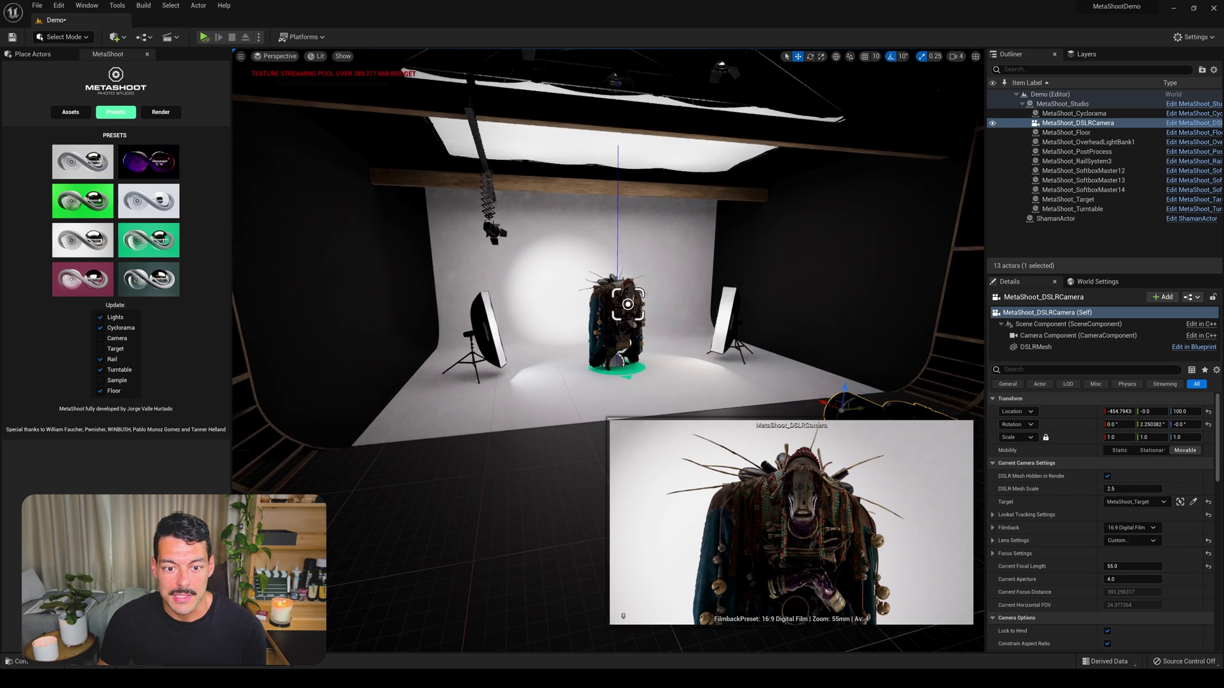
pyautogui.click(513, 270)
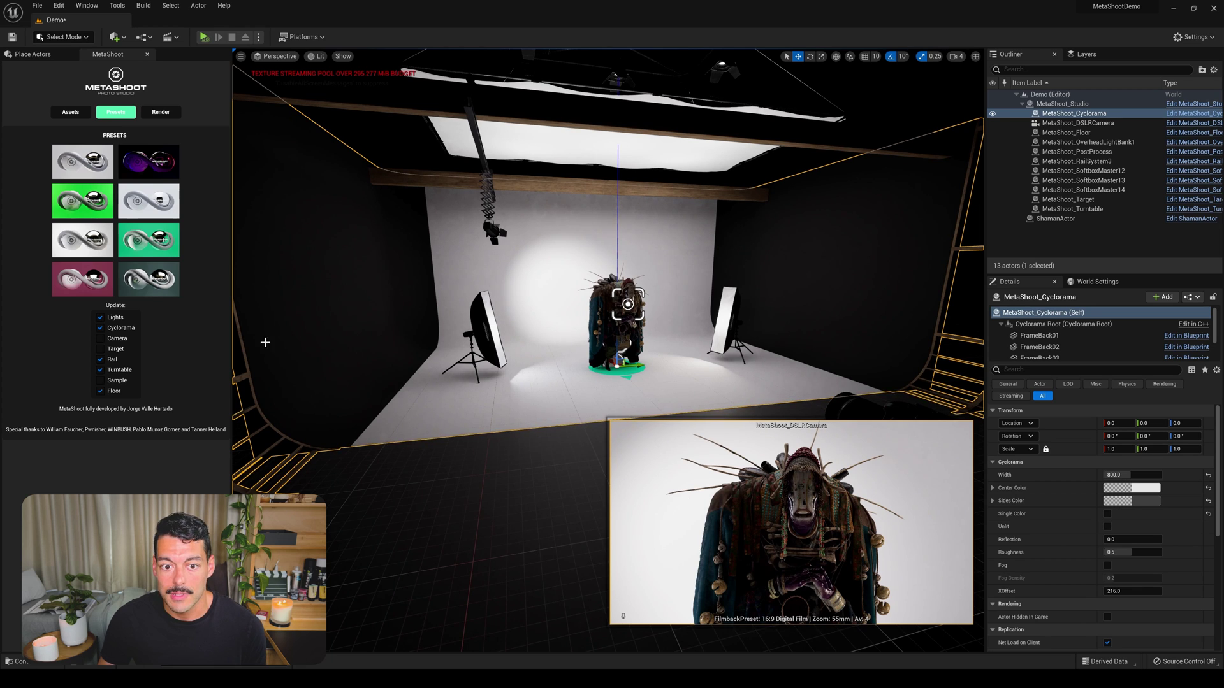
pyautogui.moveTo(510, 274)
pyautogui.mouseDown(button='right')
pyautogui.moveTo(530, 280)
pyautogui.moveTo(515, 270)
pyautogui.mouseUp(button='right')
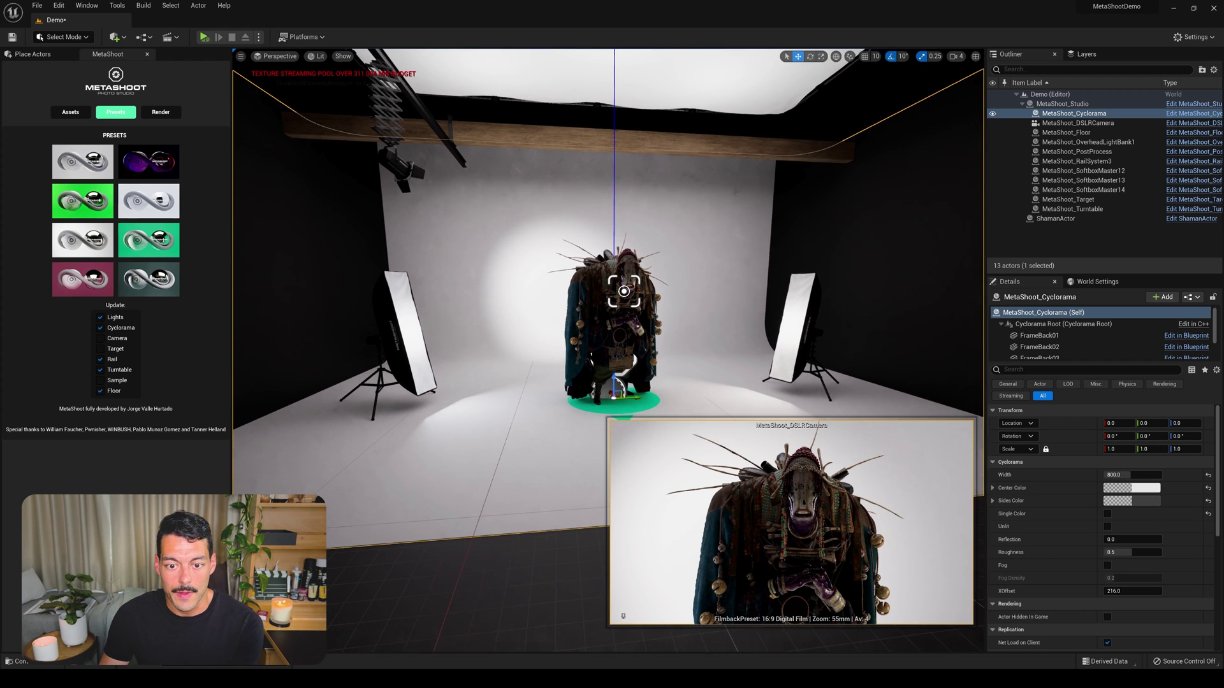
# Set the overhead light bank's intensity to 500 candelas.
pyautogui.click(727, 90)
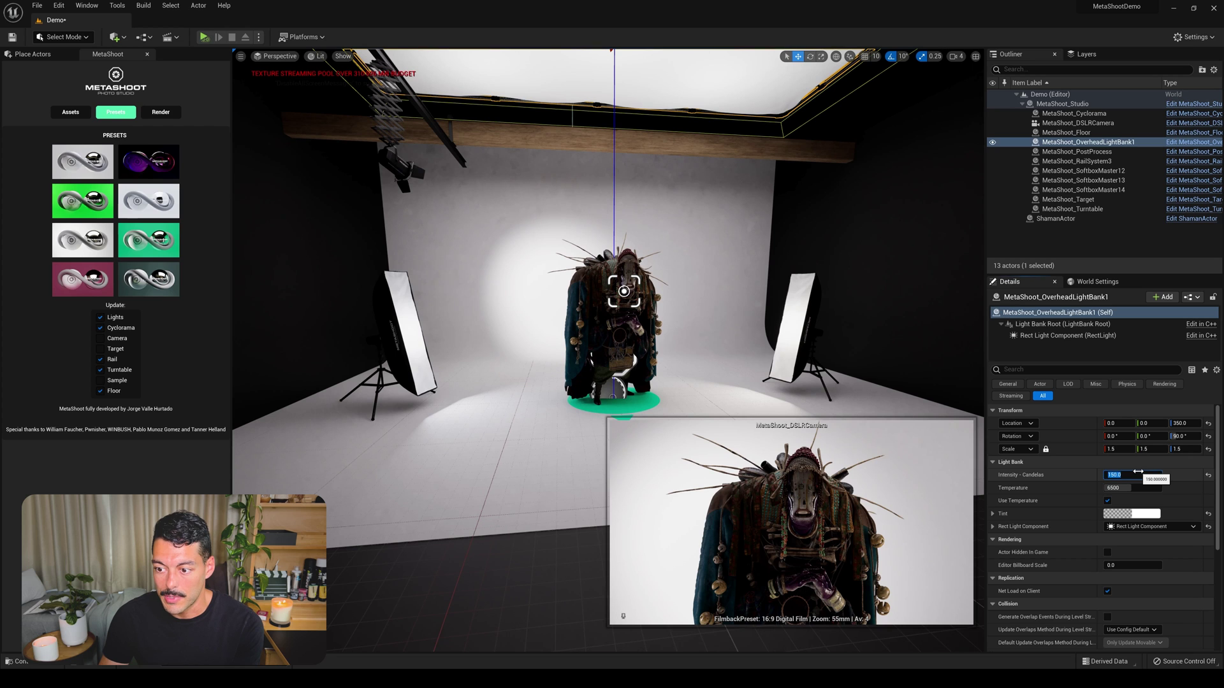
pyautogui.write('500')
pyautogui.press('Return')
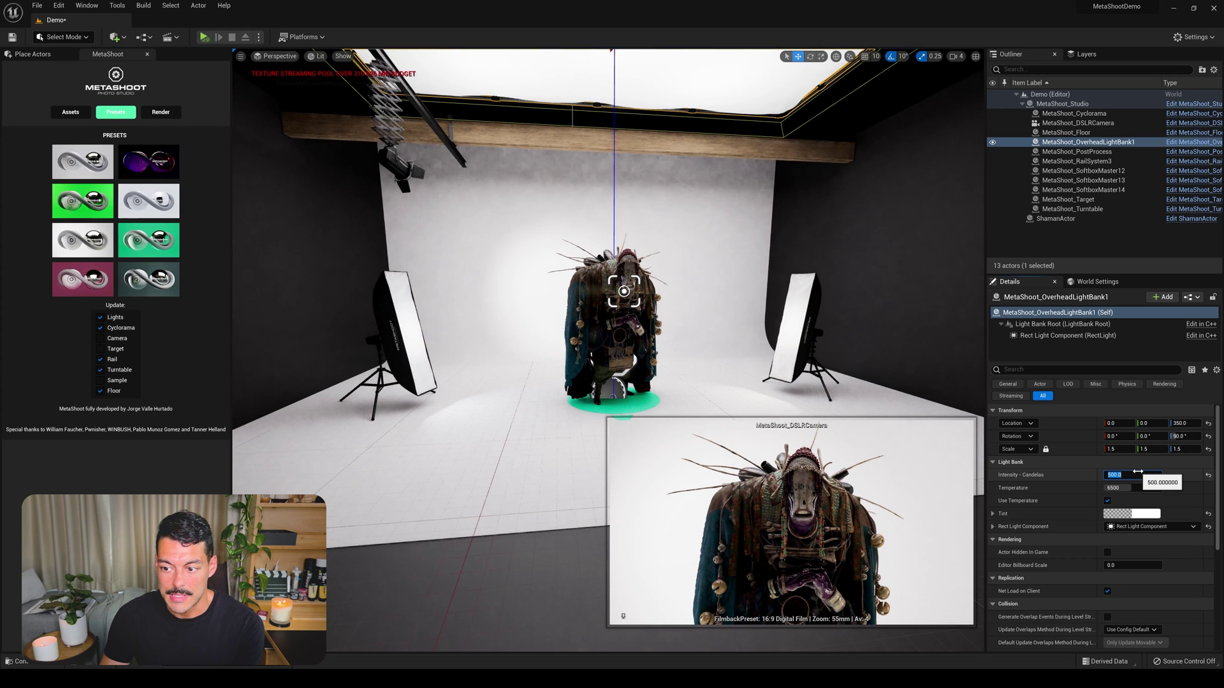
# Set the intensity of the softbox MetaShoot_SoftboxMaster13 to 500 candelas.
pyautogui.click(396, 326)
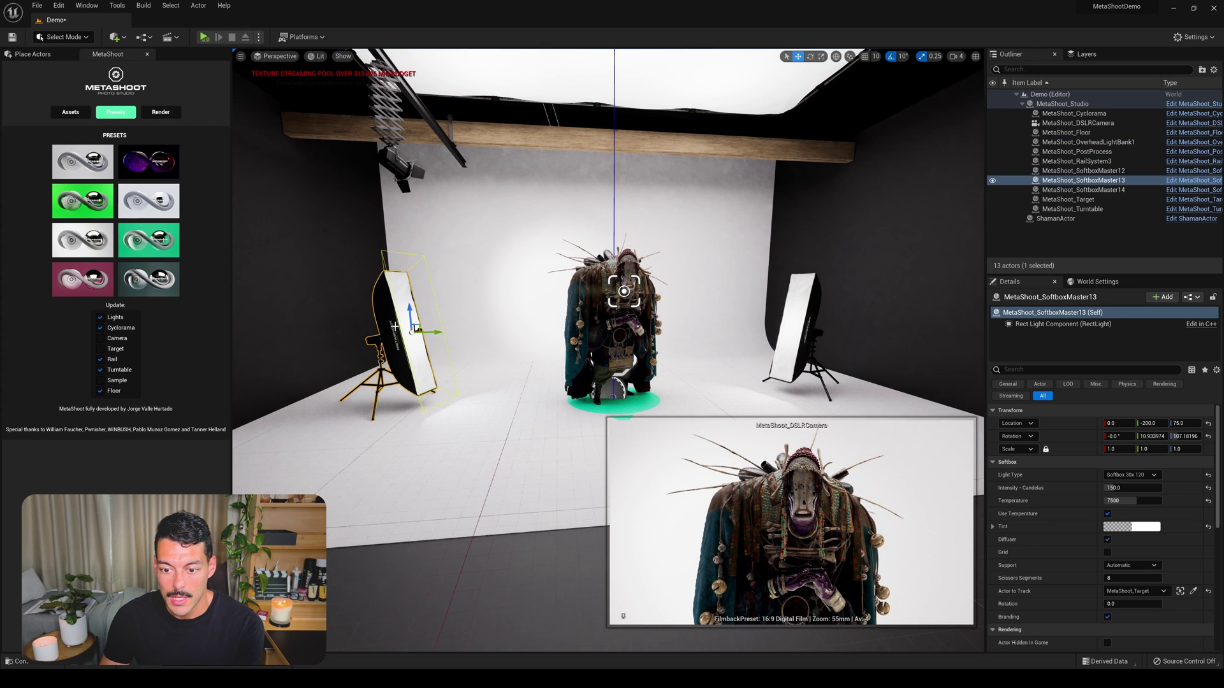
pyautogui.click(1140, 487)
pyautogui.write('500')
pyautogui.press('Return')
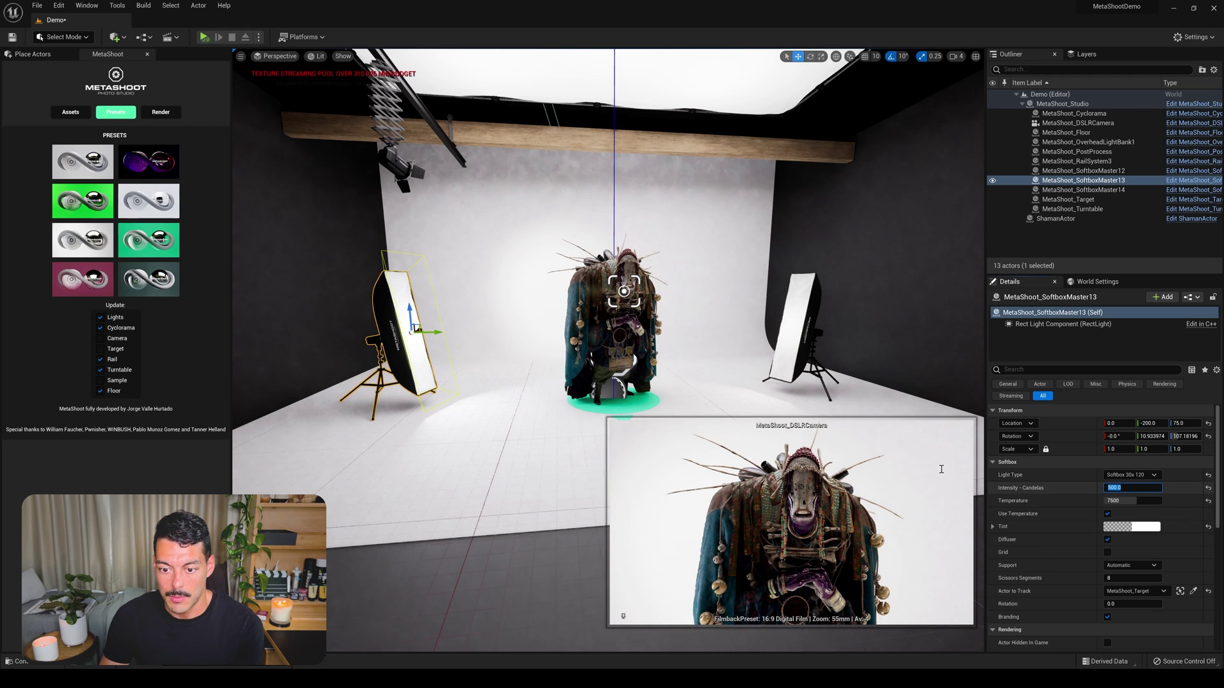
# Move the softbox MetaShoot_SoftboxMaster12 back along the X axis to about 132.
pyautogui.click(788, 337)
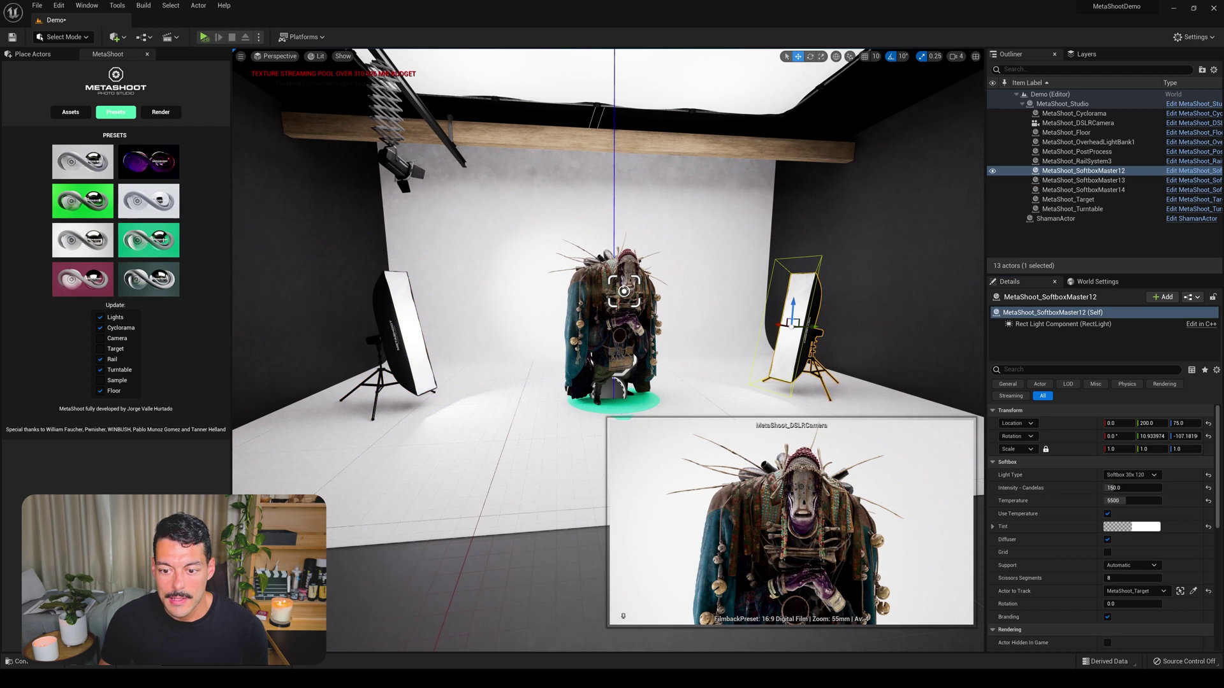
pyautogui.moveTo(788, 337); pyautogui.dragTo(848, 360, button='right')
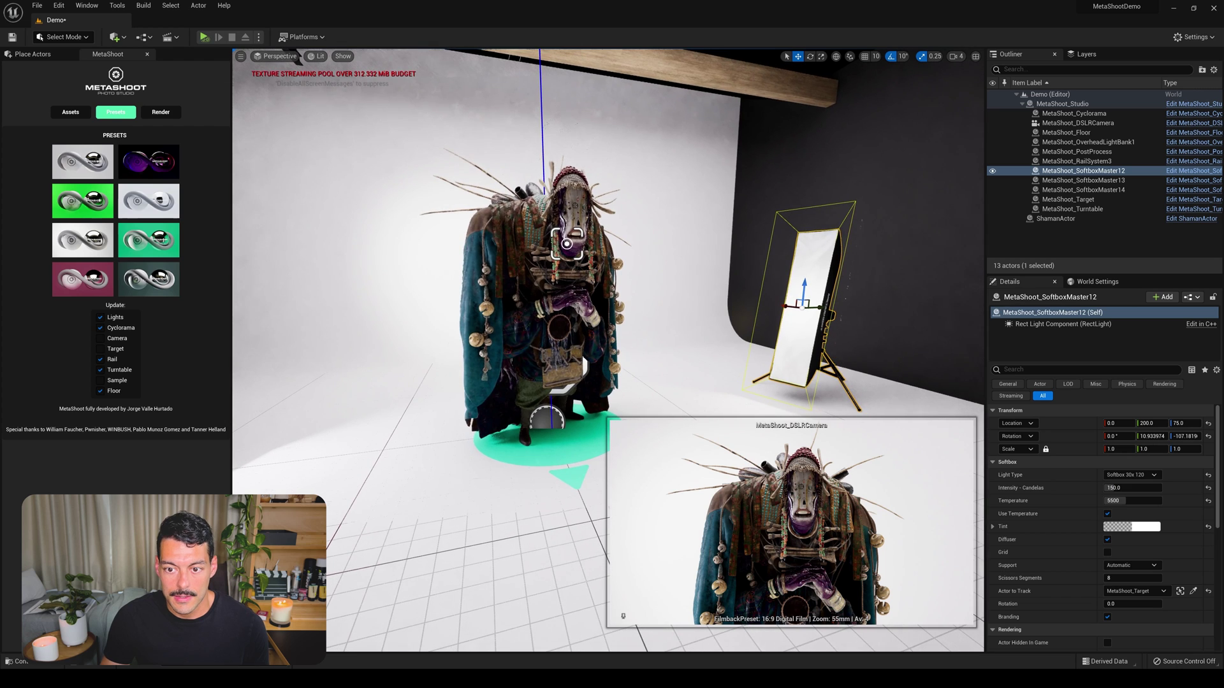
pyautogui.moveTo(802, 301); pyautogui.dragTo(697, 273)
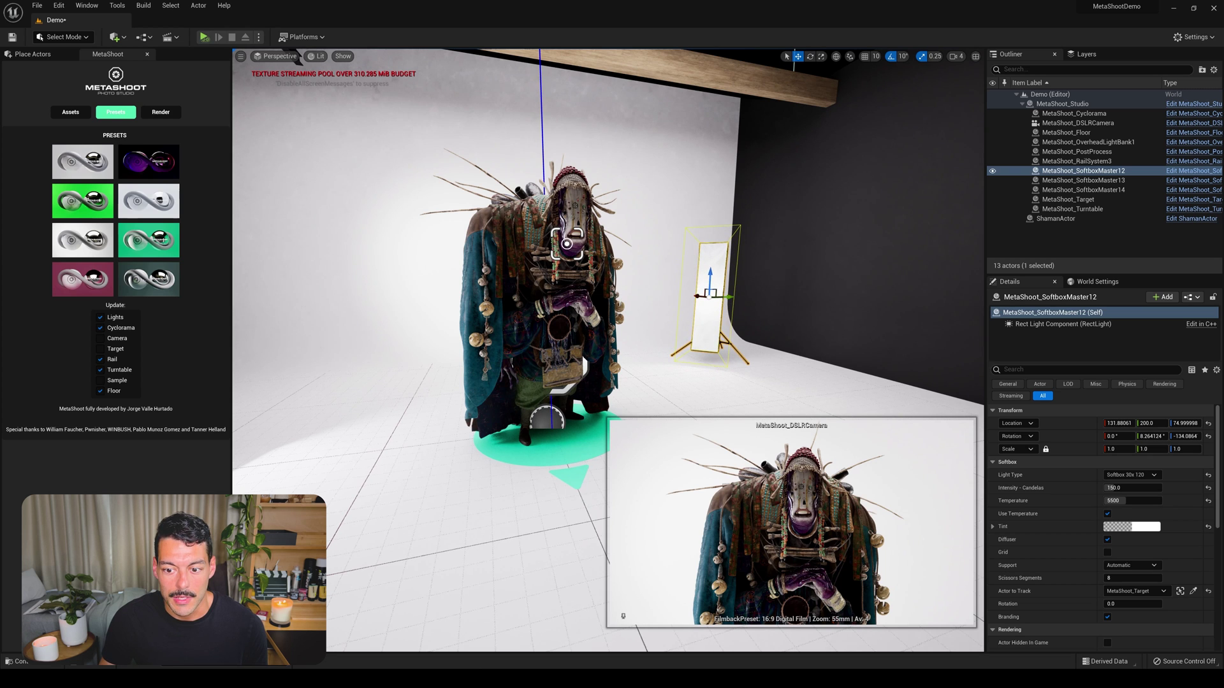
# Try lowering the rail-mounted spotlight to a height of about 170, and undo the move.
pyautogui.press('s')
pyautogui.moveTo(698, 273); pyautogui.dragTo(660, 254, button='right')
pyautogui.press('w')
pyautogui.press('a')
pyautogui.press('s')
pyautogui.press('d')
pyautogui.press('w')
pyautogui.press('d')
pyautogui.click(441, 205)
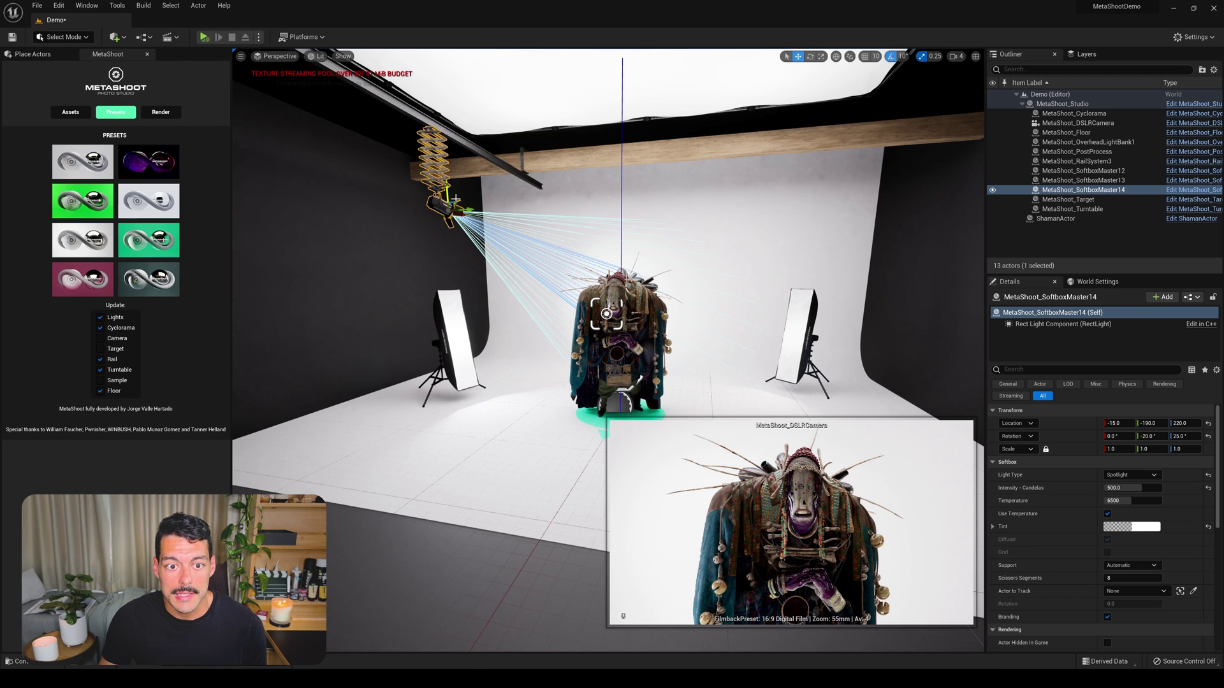
pyautogui.moveTo(467, 225); pyautogui.dragTo(499, 207)
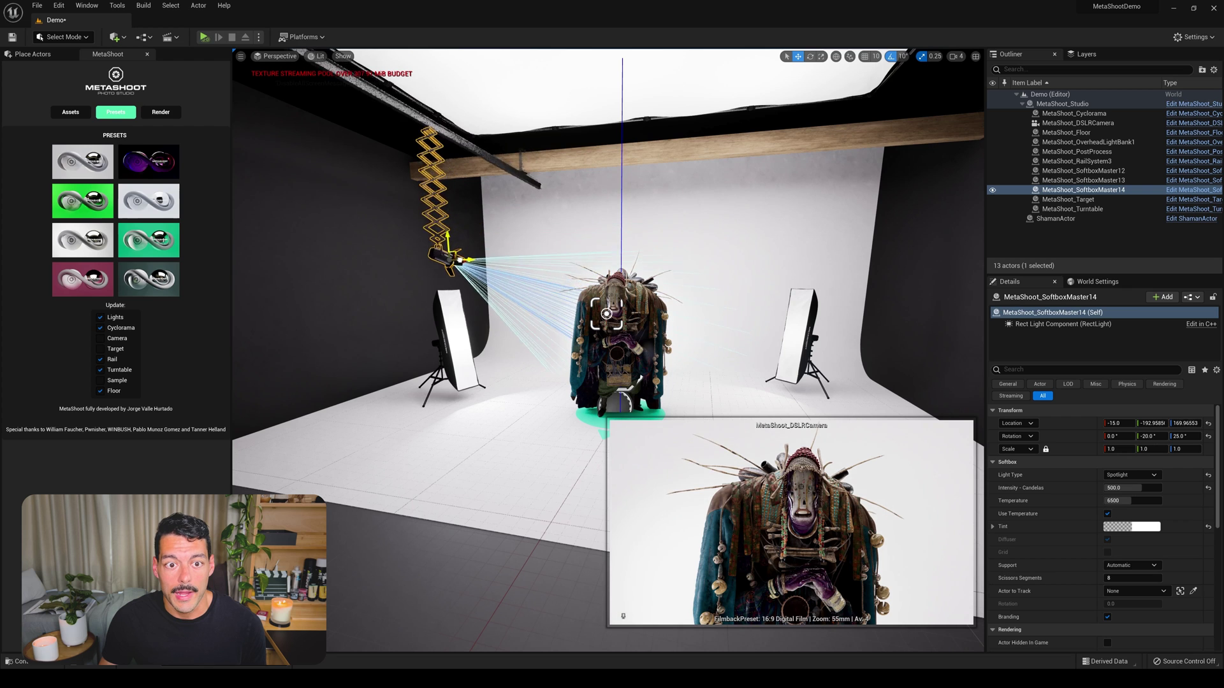
pyautogui.hotkey('ctrl', 'z')
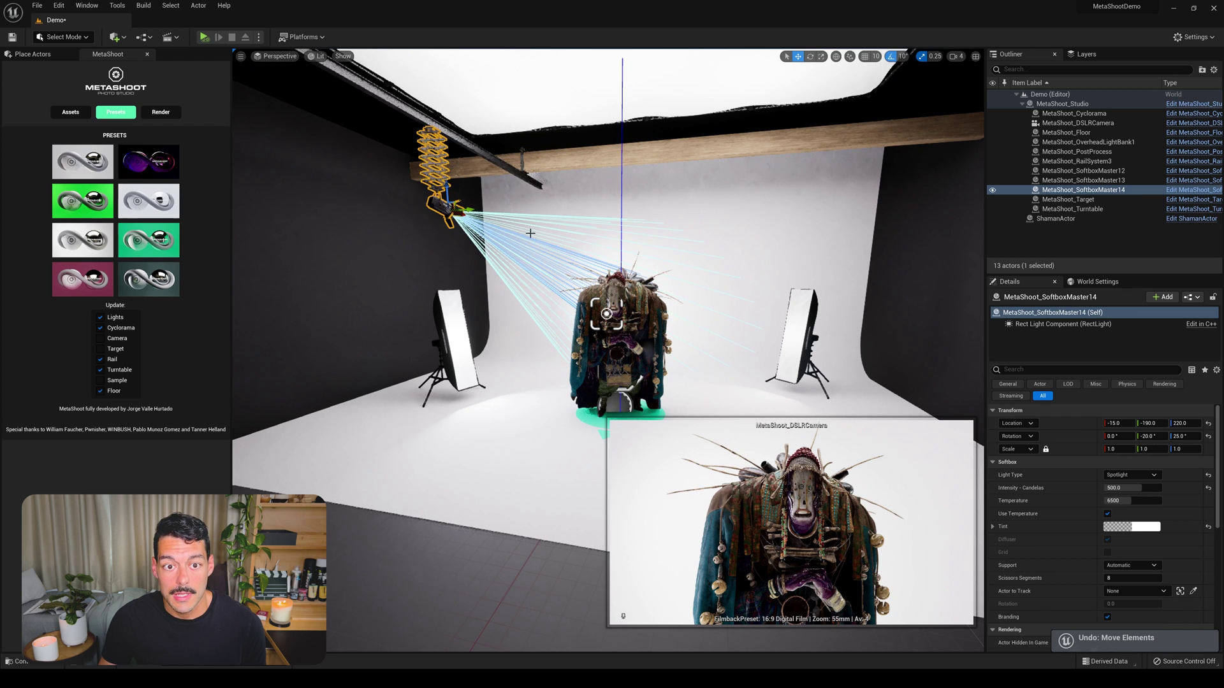
# Try shifting the softbox MetaShoot_SoftboxMaster12 away from its current spot, and undo the move.
pyautogui.click(799, 331)
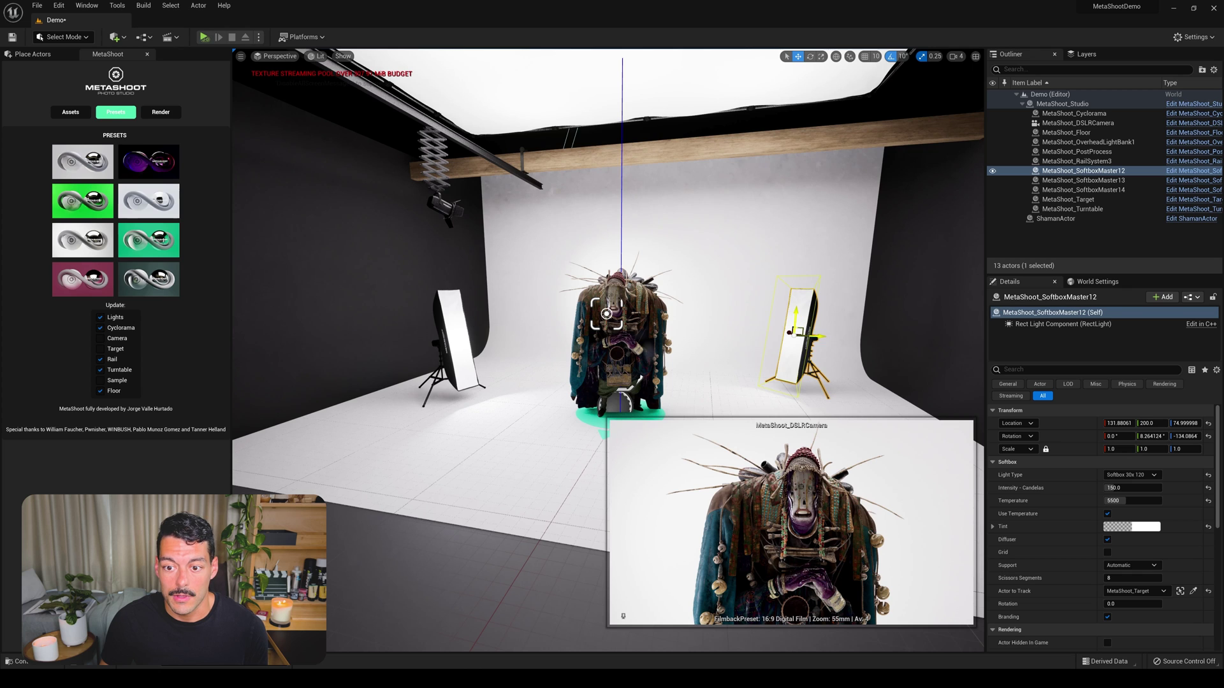
pyautogui.moveTo(803, 329); pyautogui.dragTo(857, 293)
pyautogui.hotkey('ctrl', 'z')
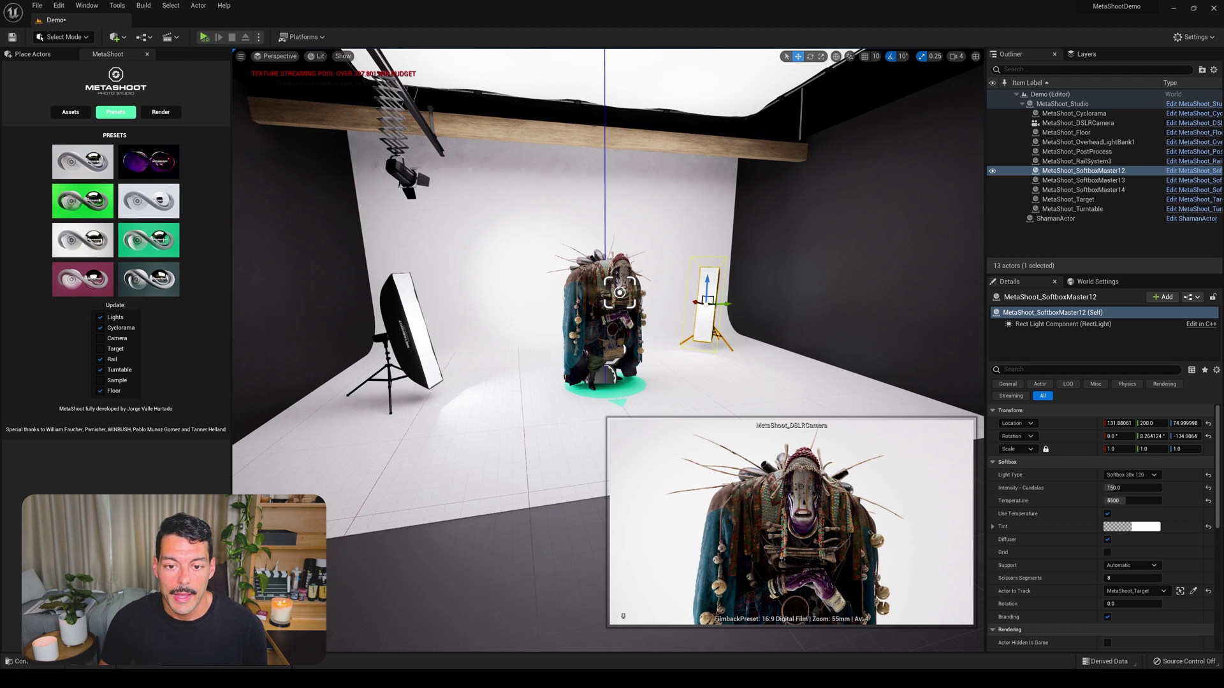
# Assign the Shaman model from the scene as the turntable's actor.
pyautogui.keyDown('alt'); pyautogui.moveTo(857, 294); pyautogui.dragTo(877, 310); pyautogui.keyUp('alt')
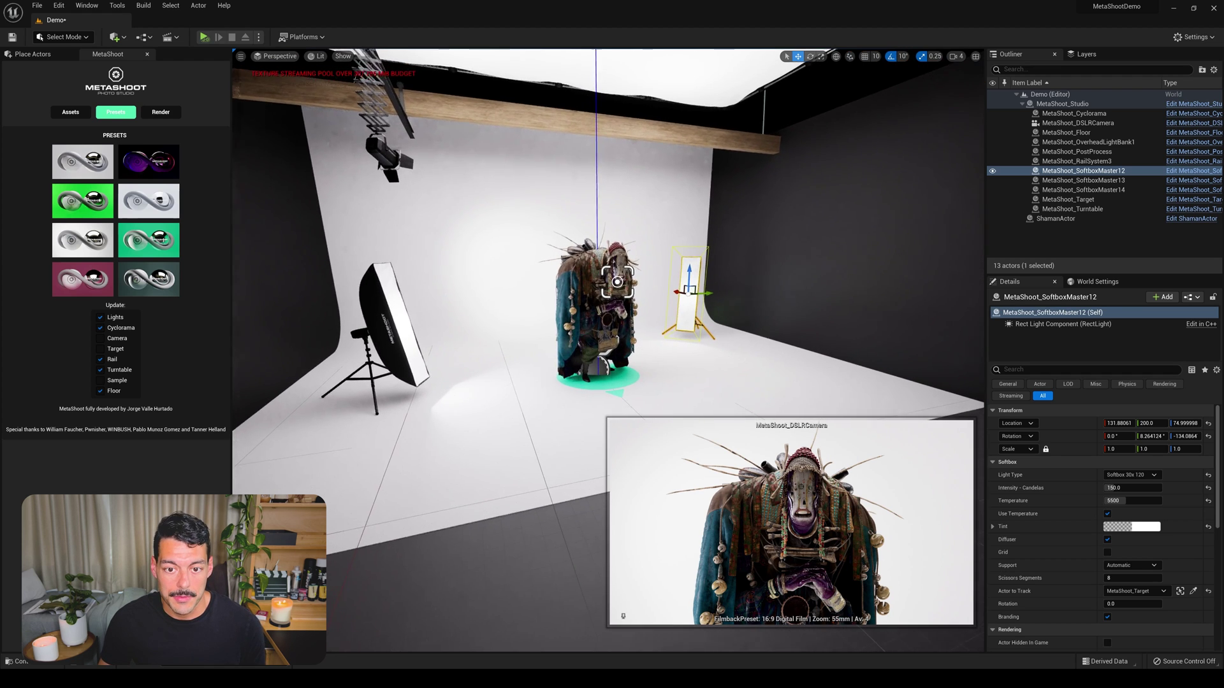
pyautogui.moveTo(641, 388)
pyautogui.mouseDown(button='right')
pyautogui.moveTo(652, 384)
pyautogui.moveTo(639, 380)
pyautogui.mouseUp(button='right')
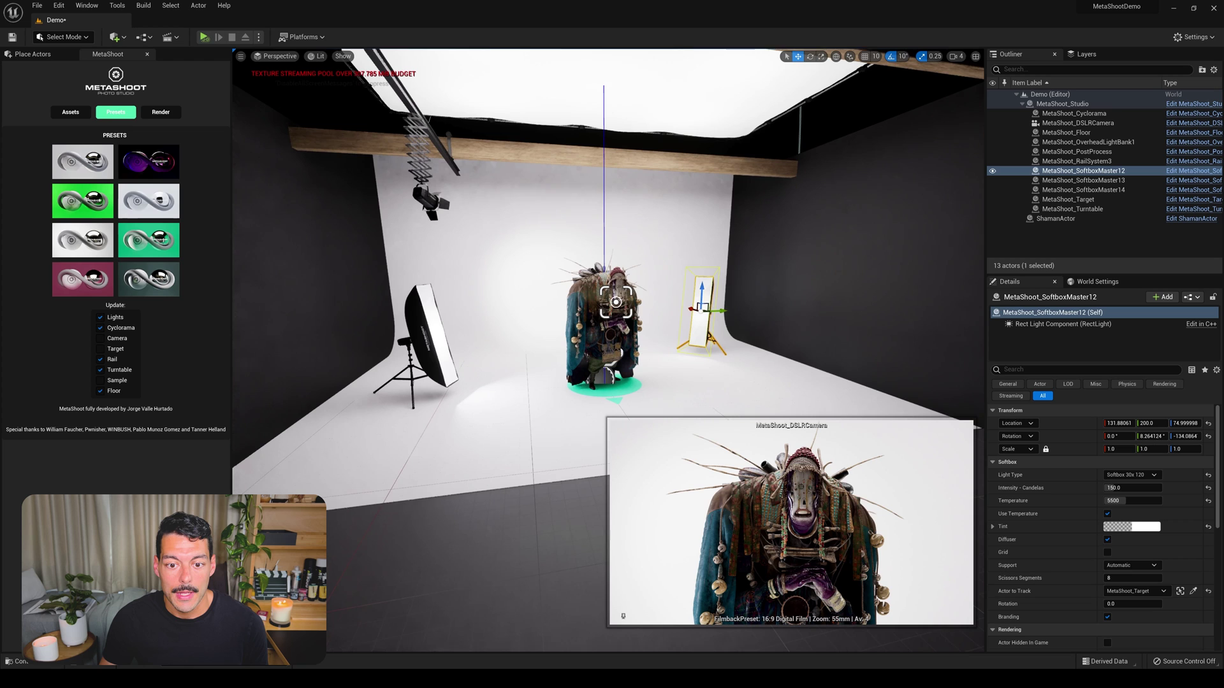
pyautogui.click(625, 391)
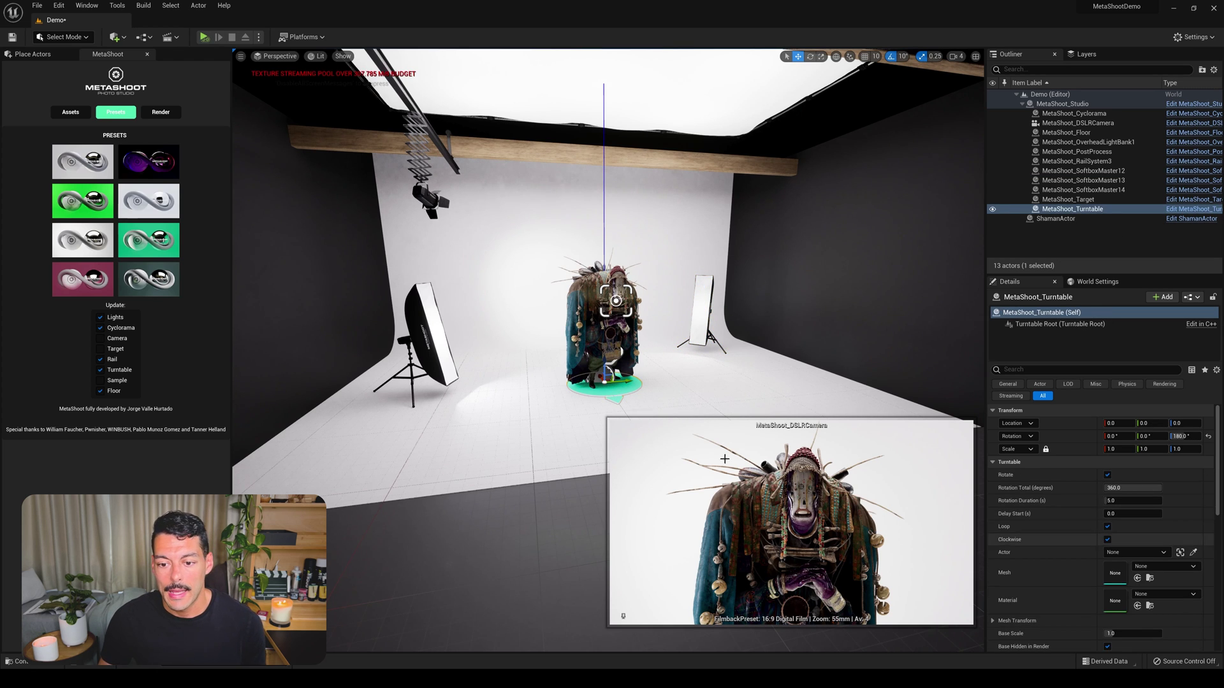
pyautogui.moveTo(573, 367); pyautogui.dragTo(575, 364, button='right')
pyautogui.press('w')
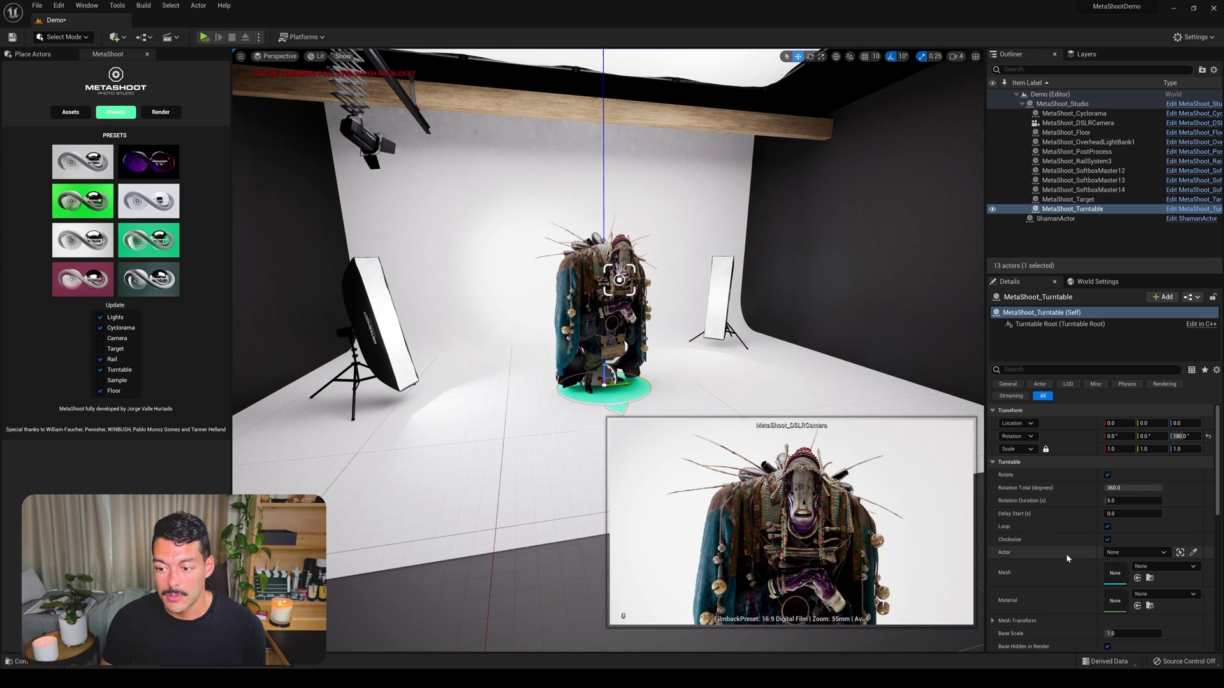
pyautogui.click(1194, 553)
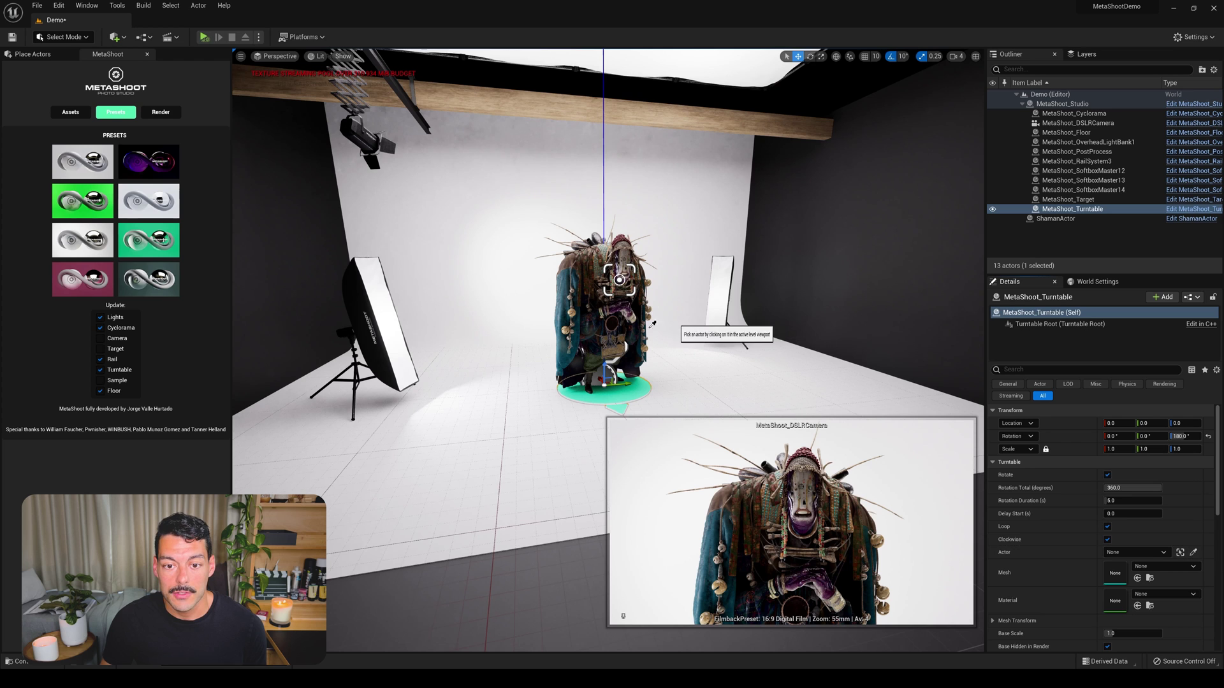
pyautogui.click(596, 305)
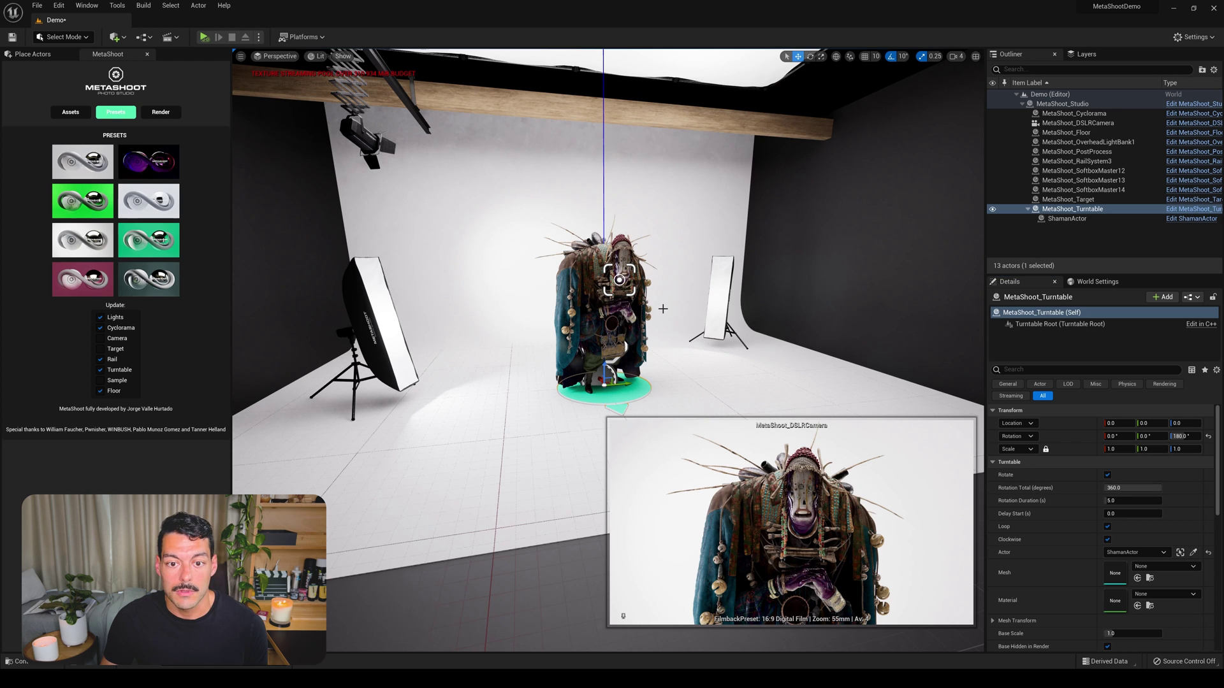
# Play the level to preview the Shaman rotating on the turntable, and stop the simulation.
pyautogui.moveTo(599, 318); pyautogui.dragTo(600, 313, button='right')
pyautogui.press('w')
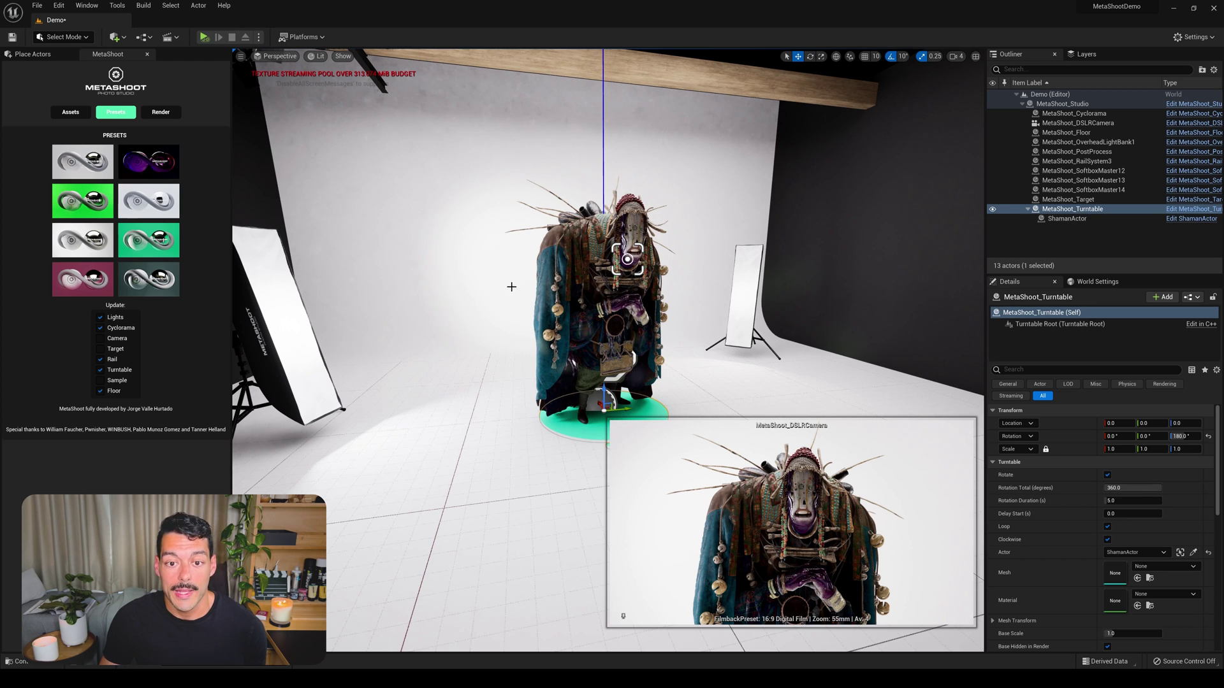
pyautogui.click(205, 36)
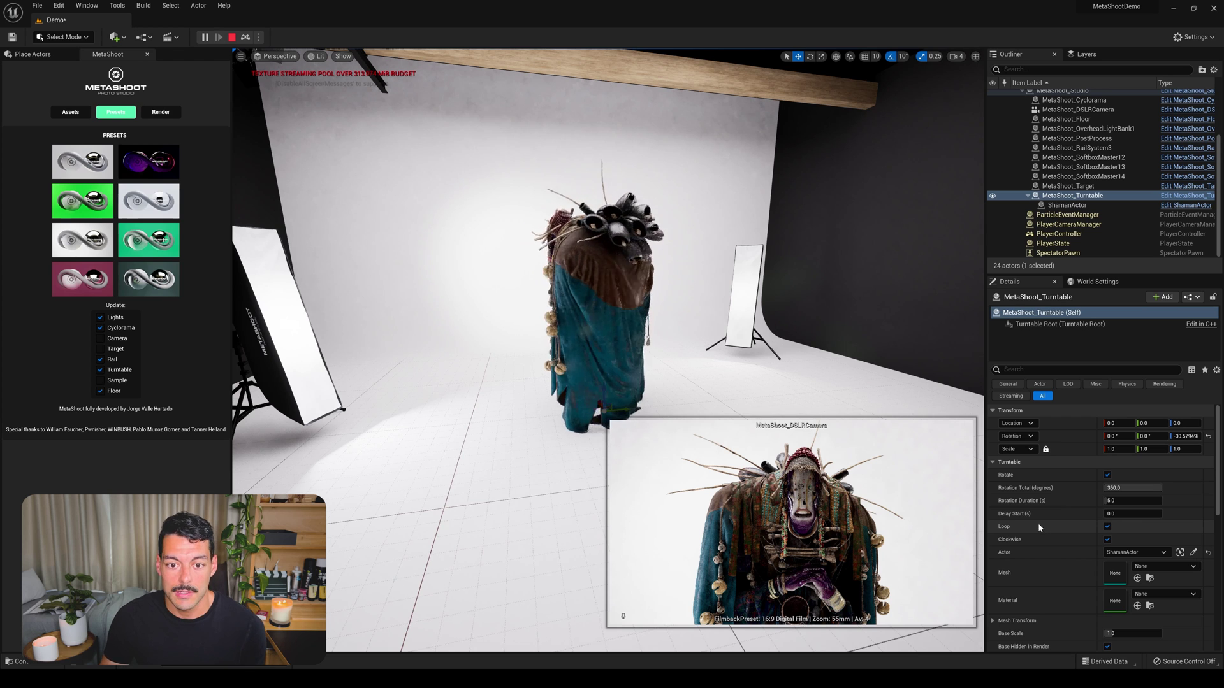
pyautogui.click(232, 38)
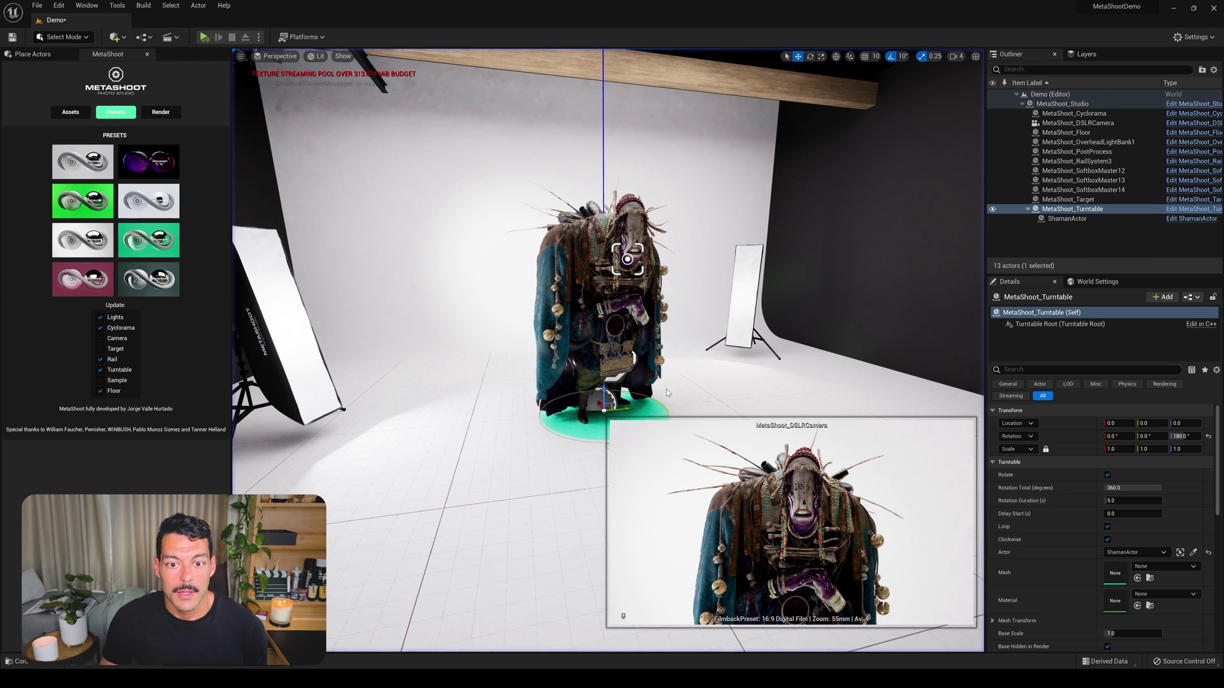
# Configure a MetaShoot render titled Shaman with 2 frames, Ultra High quality and only the Path Tracer renderer, with denoiser and motion blur off.
pyautogui.press('s')
pyautogui.moveTo(548, 306)
pyautogui.mouseDown(button='right')
pyautogui.moveTo(534, 293)
pyautogui.moveTo(550, 301)
pyautogui.mouseUp(button='right')
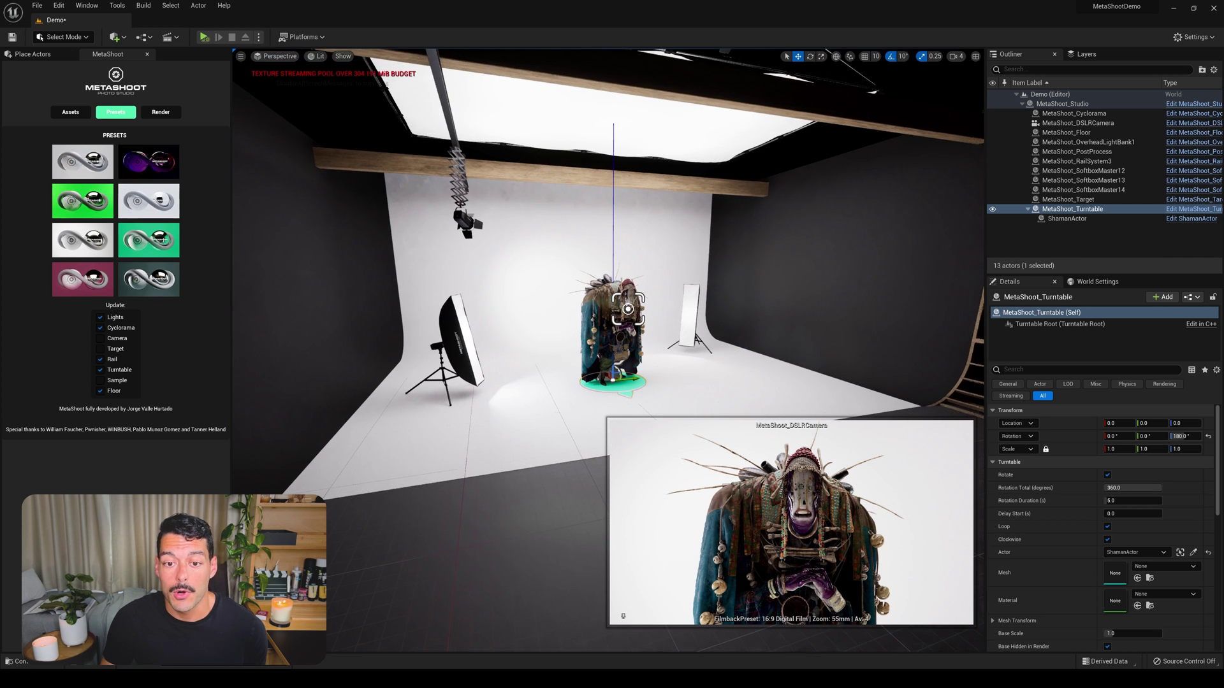
pyautogui.click(169, 115)
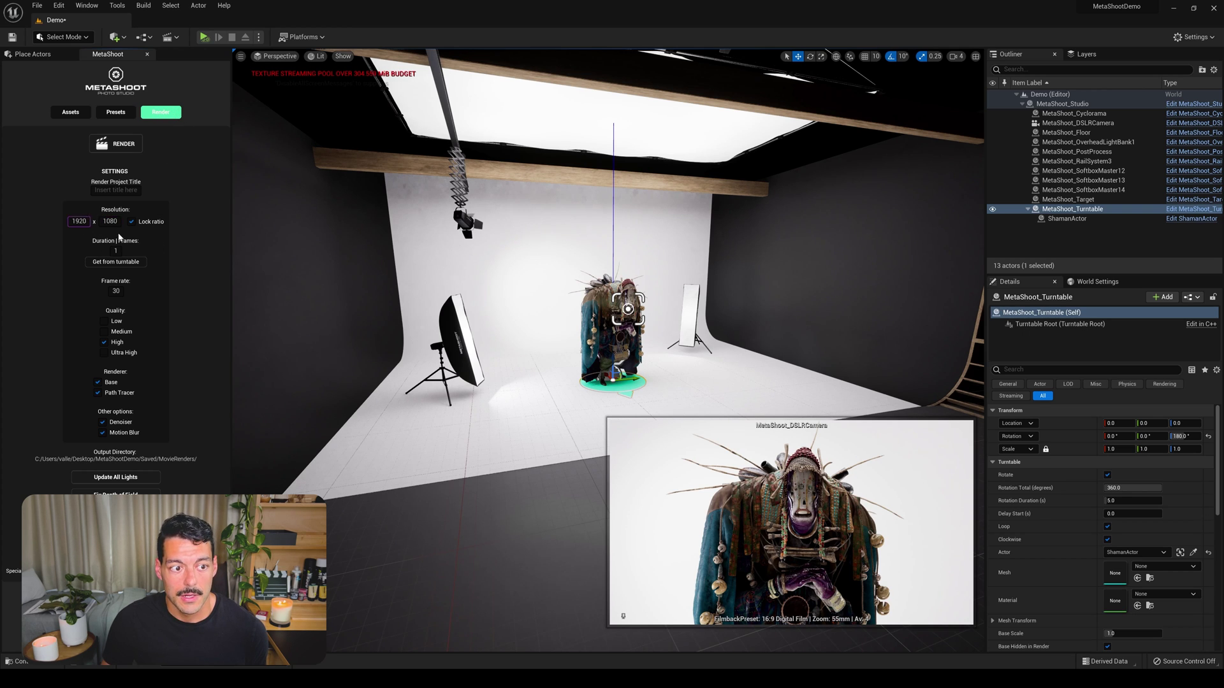
pyautogui.press('Return')
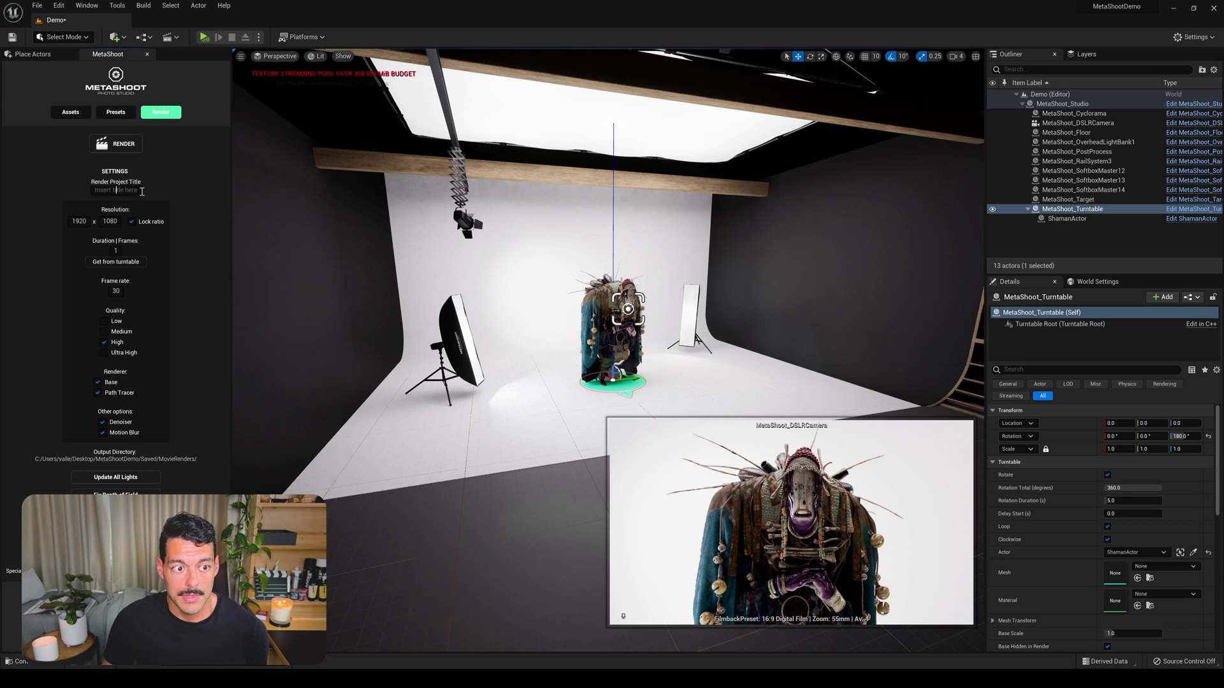
pyautogui.click(143, 190)
pyautogui.write('Shaman')
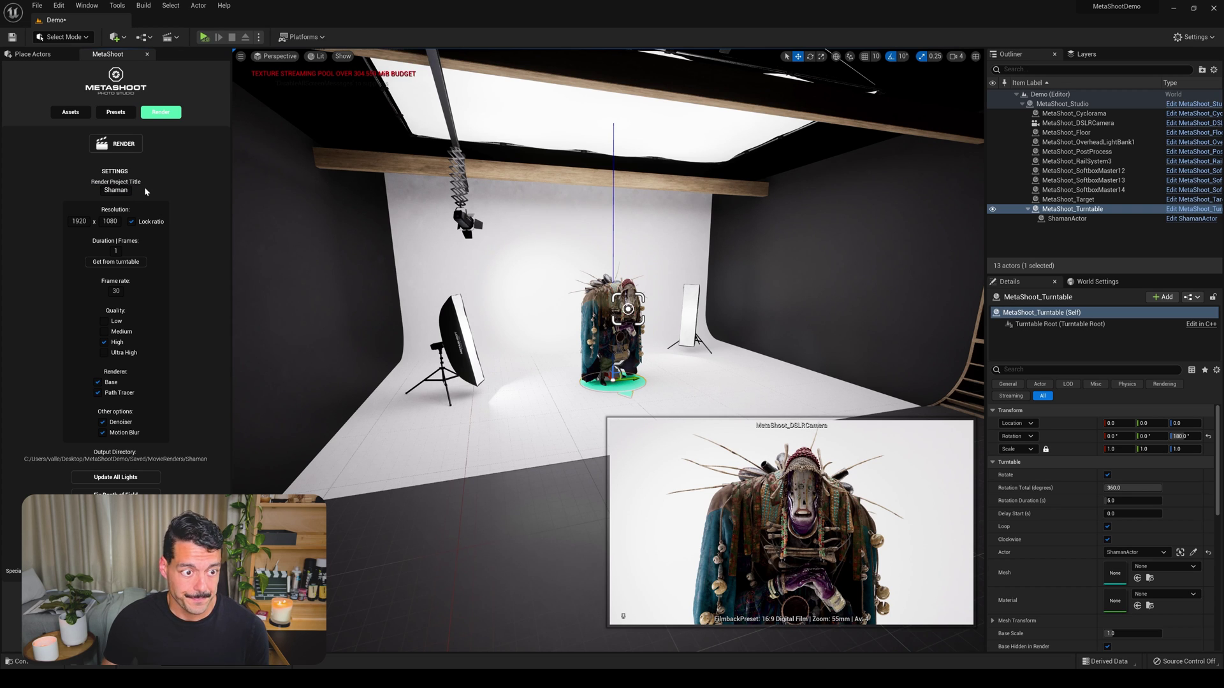
pyautogui.click(116, 251)
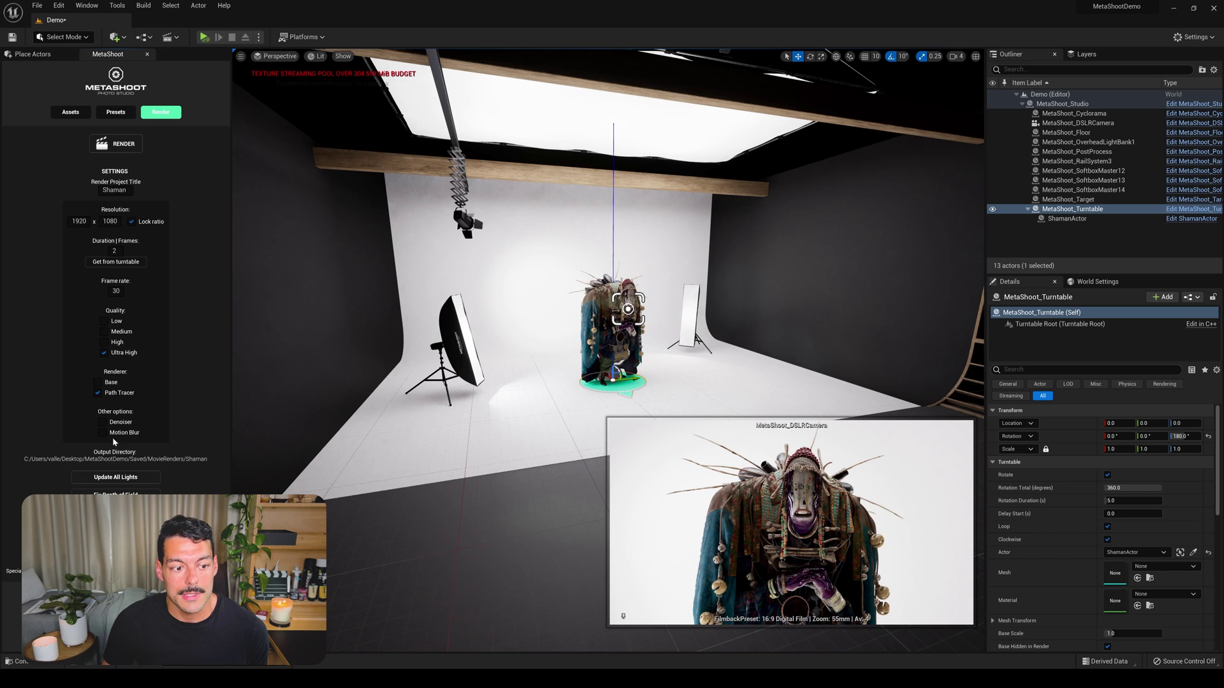
# Render the scene through MetaShoot_DSLRCamera with the current MetaShoot settings.
pyautogui.click(116, 149)
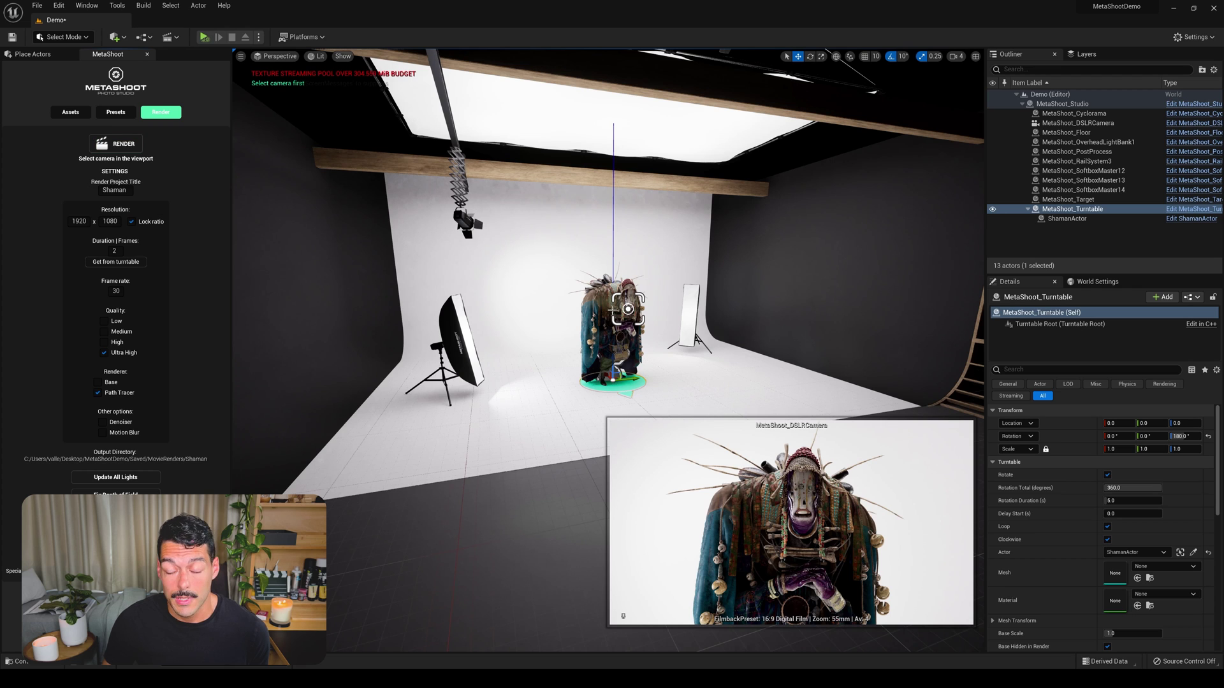
pyautogui.click(1104, 123)
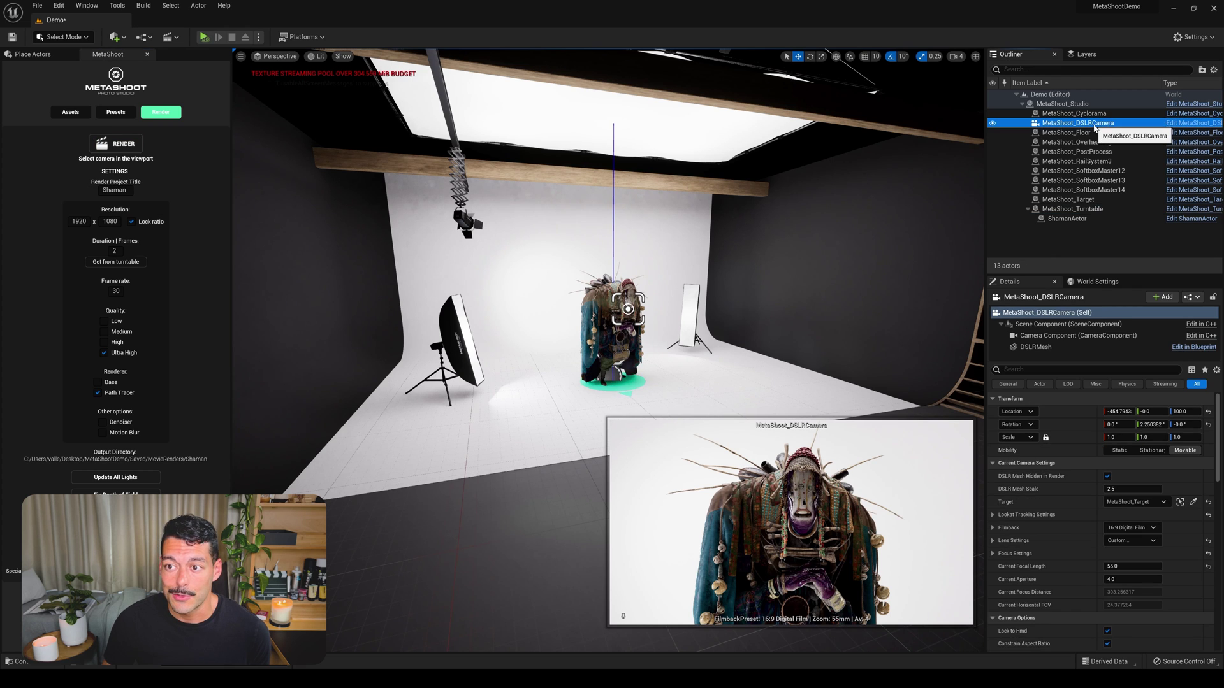
pyautogui.click(1087, 104)
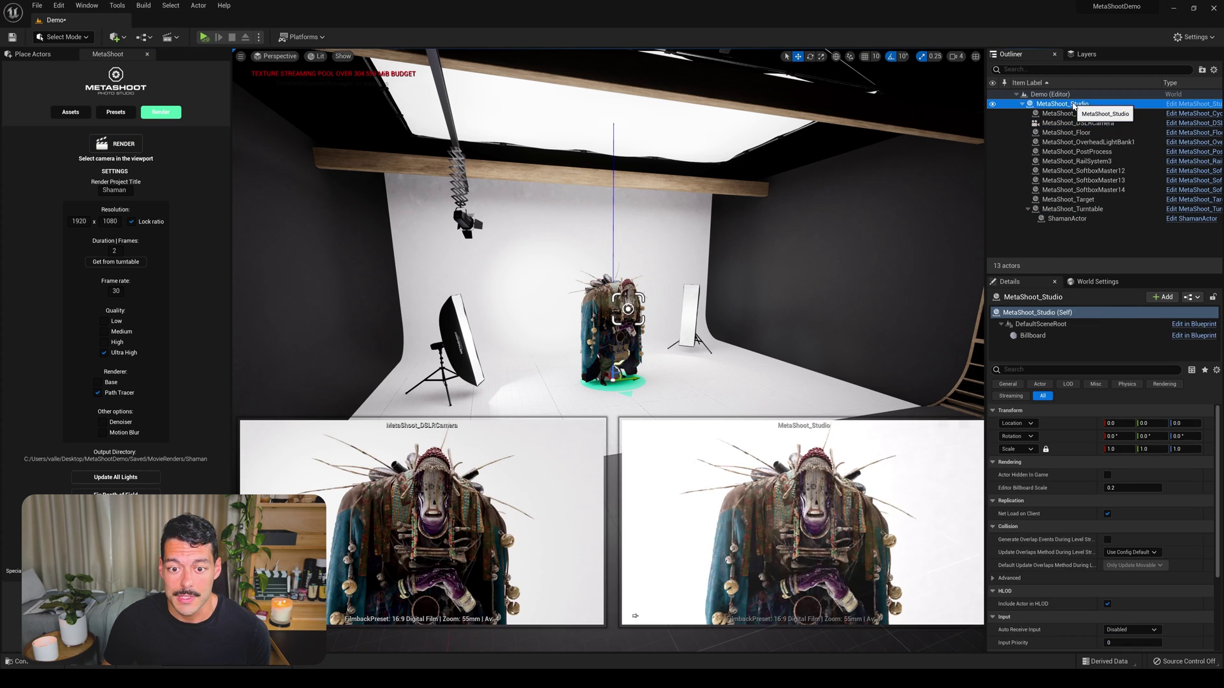
pyautogui.click(1097, 125)
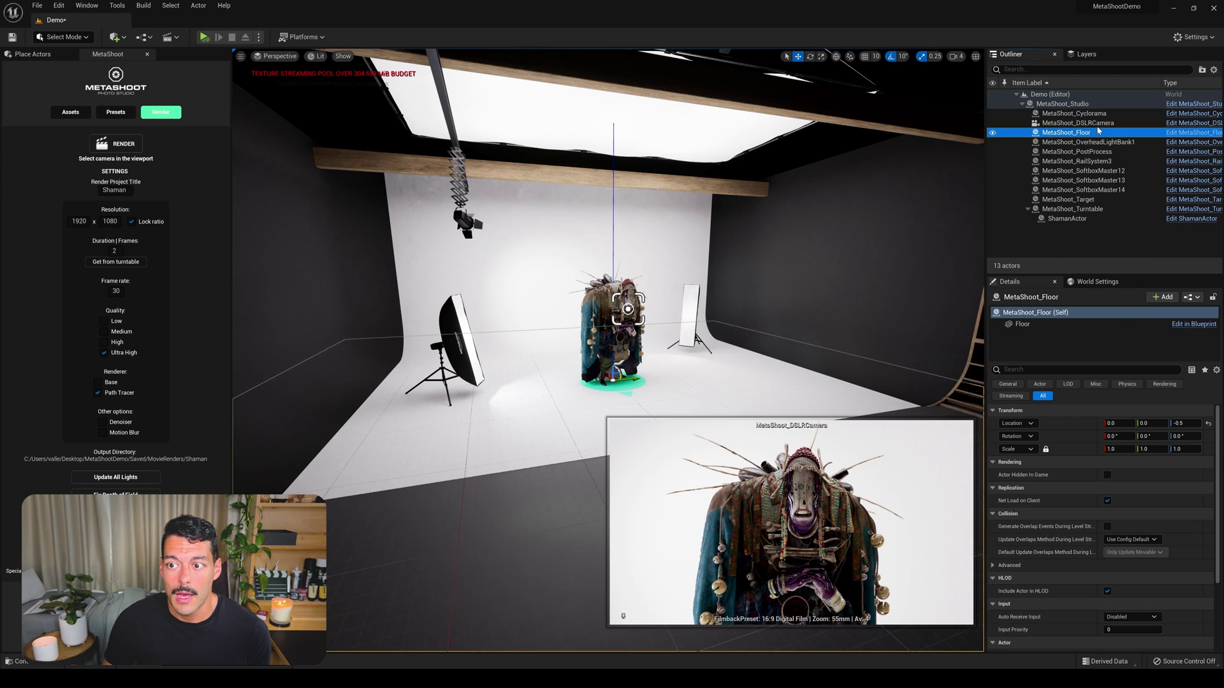
pyautogui.click(129, 145)
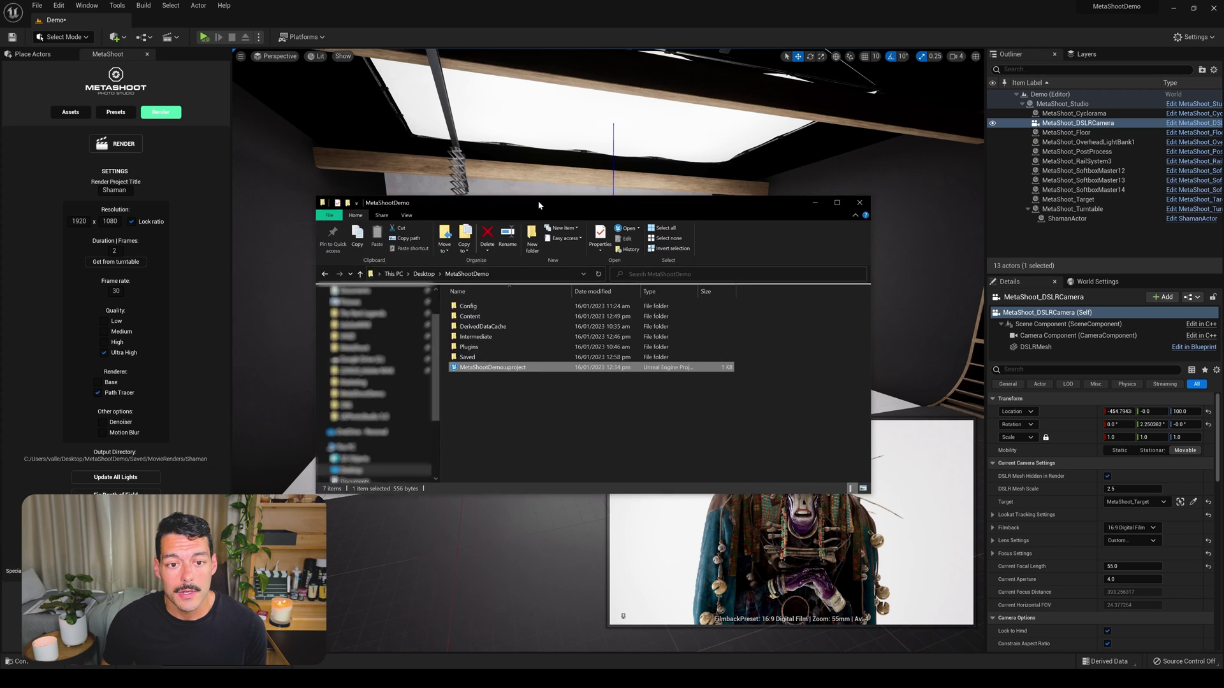
# Switch to File Explorer and open the render output folder MetaShootDemo\Saved\MovieRenders\Shaman.
pyautogui.moveTo(539, 206); pyautogui.dragTo(561, 192)
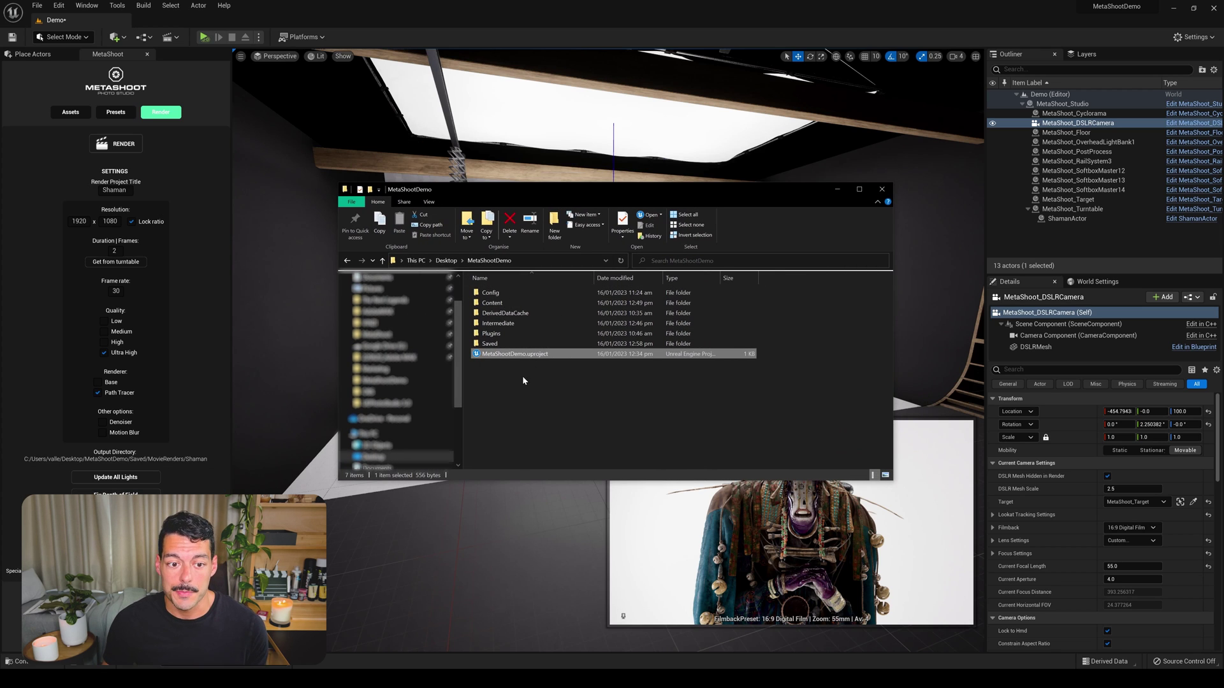
pyautogui.doubleClick(498, 346)
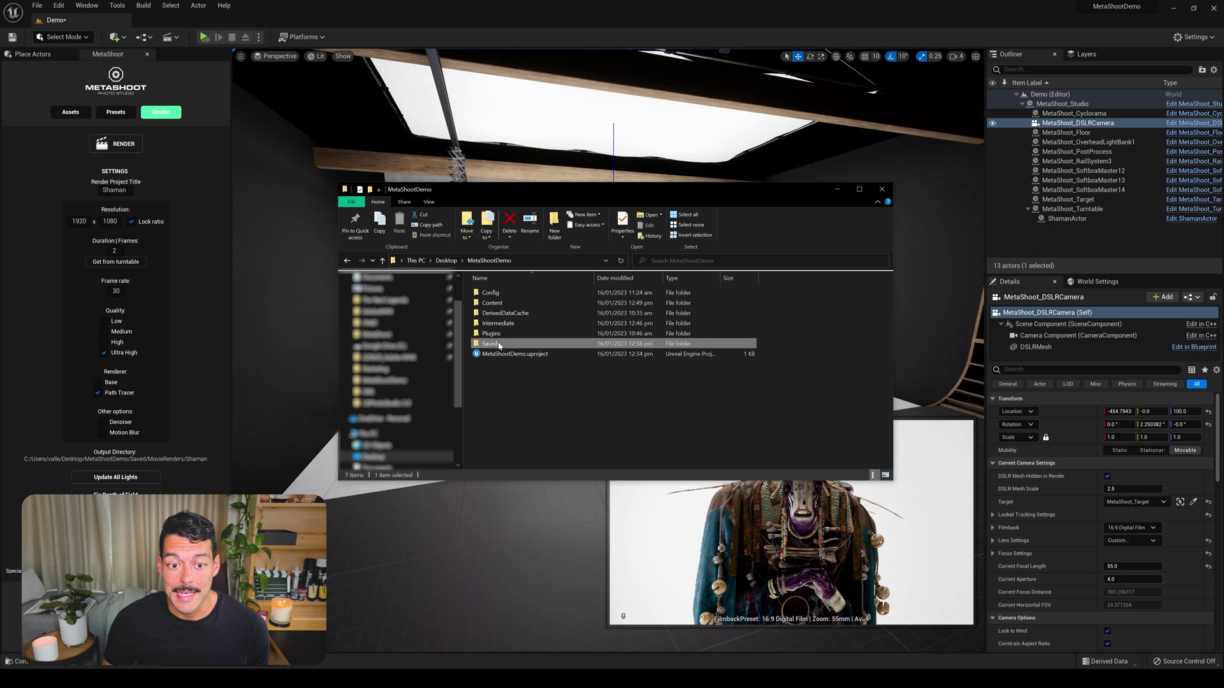
pyautogui.doubleClick(503, 344)
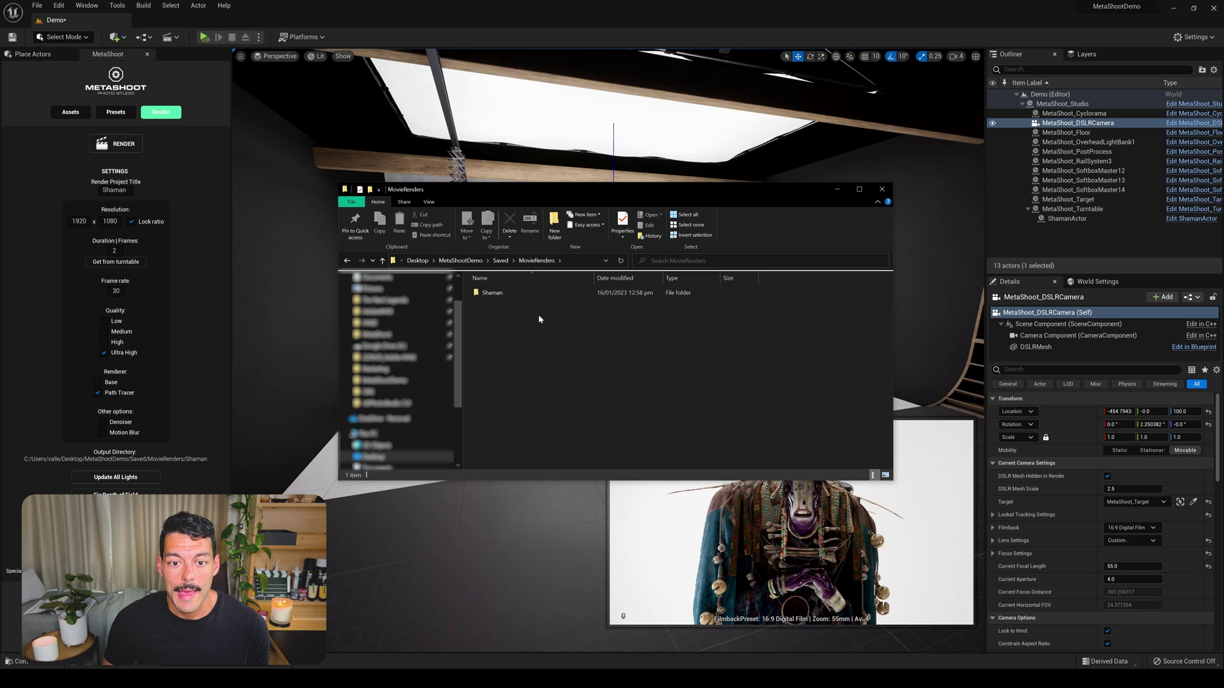
pyautogui.click(505, 293)
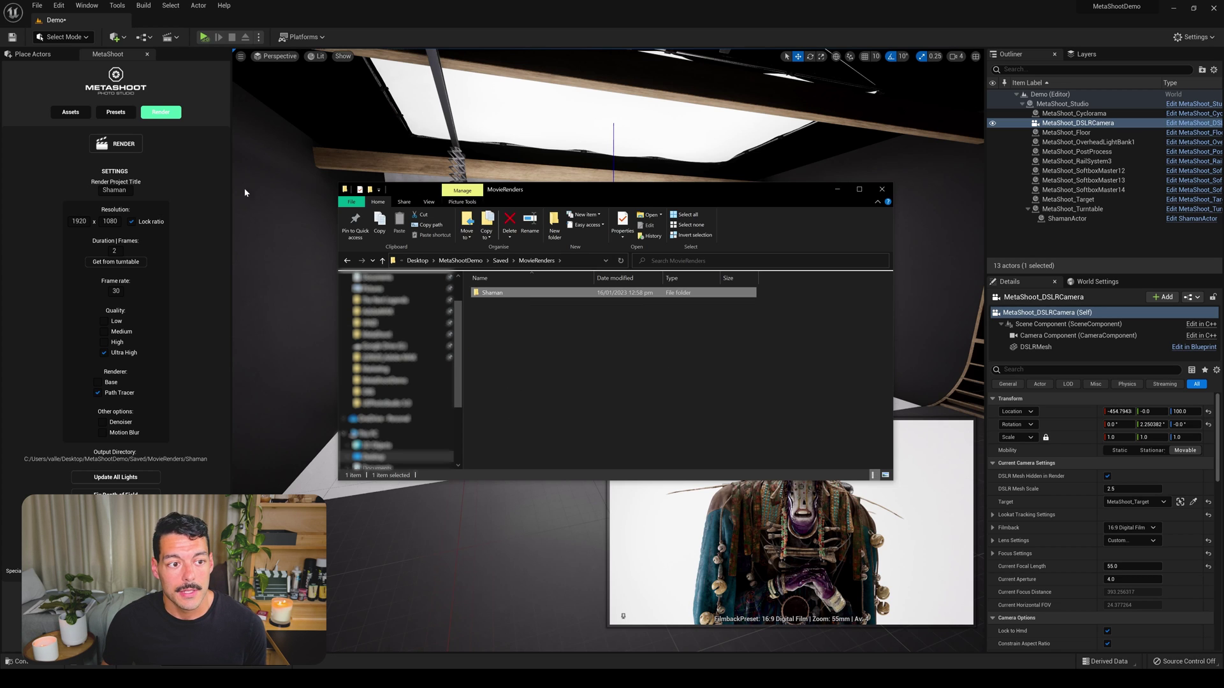
pyautogui.click(118, 190)
pyautogui.doubleClick(505, 293)
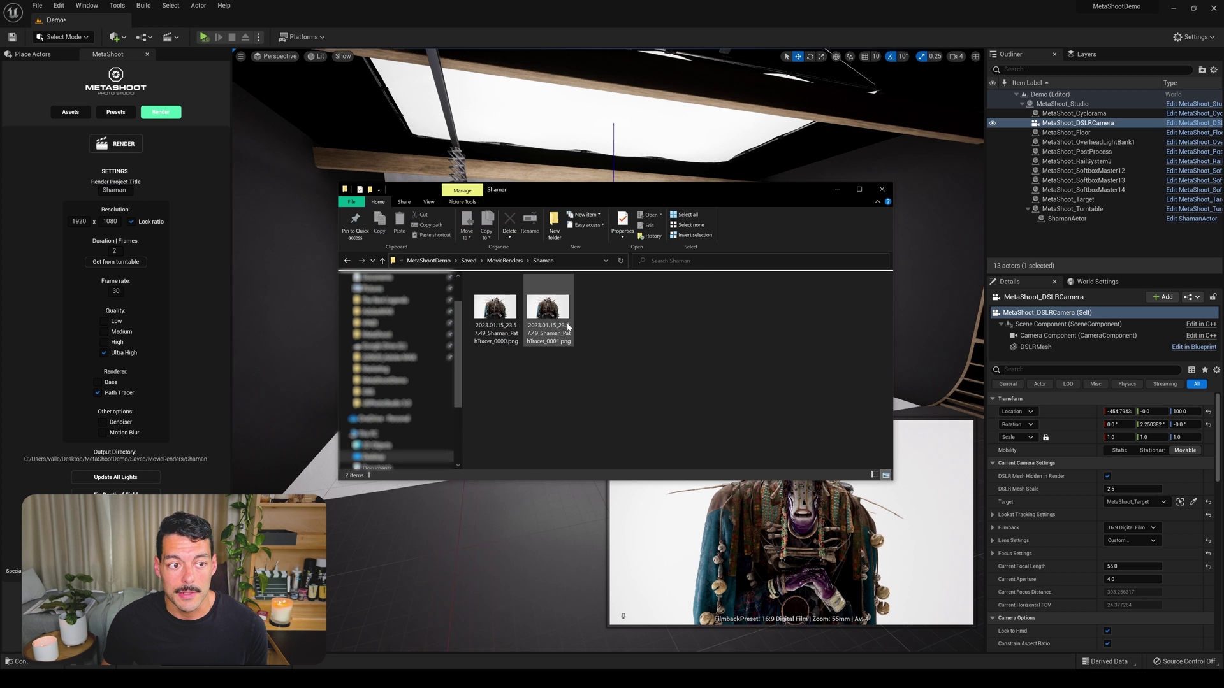
# View the two rendered Path Tracer frames, compare them by alternating between them, and close the image viewer.
pyautogui.doubleClick(495, 313)
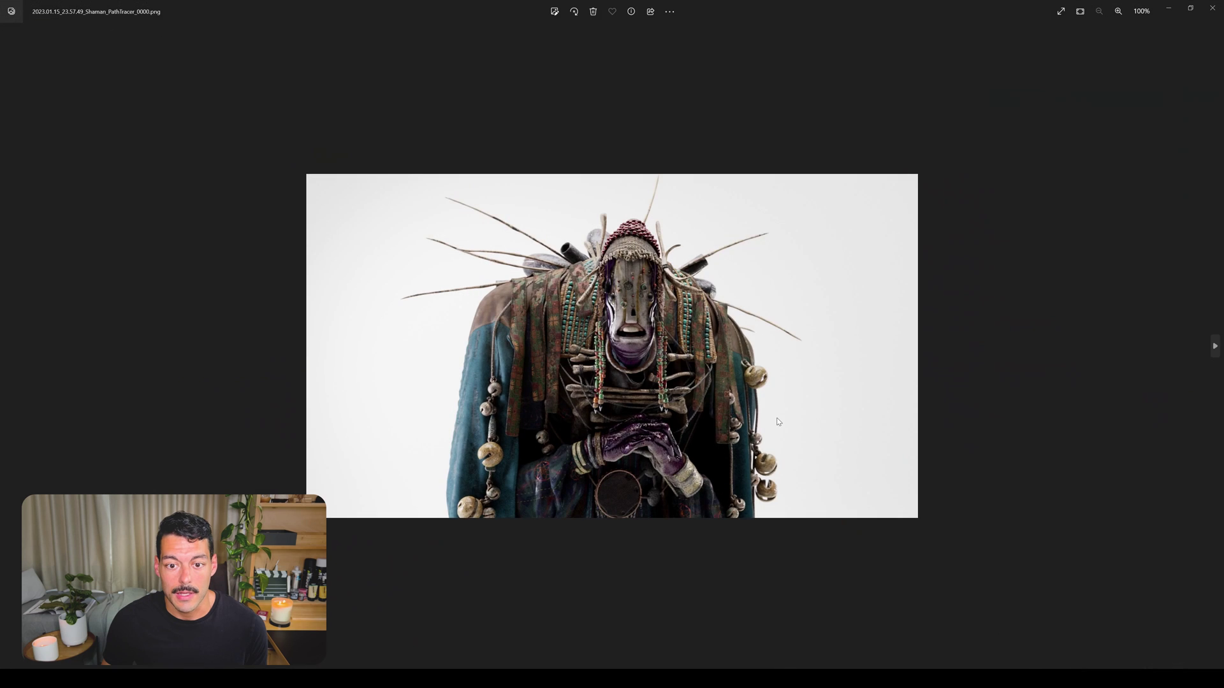
pyautogui.press('Right')
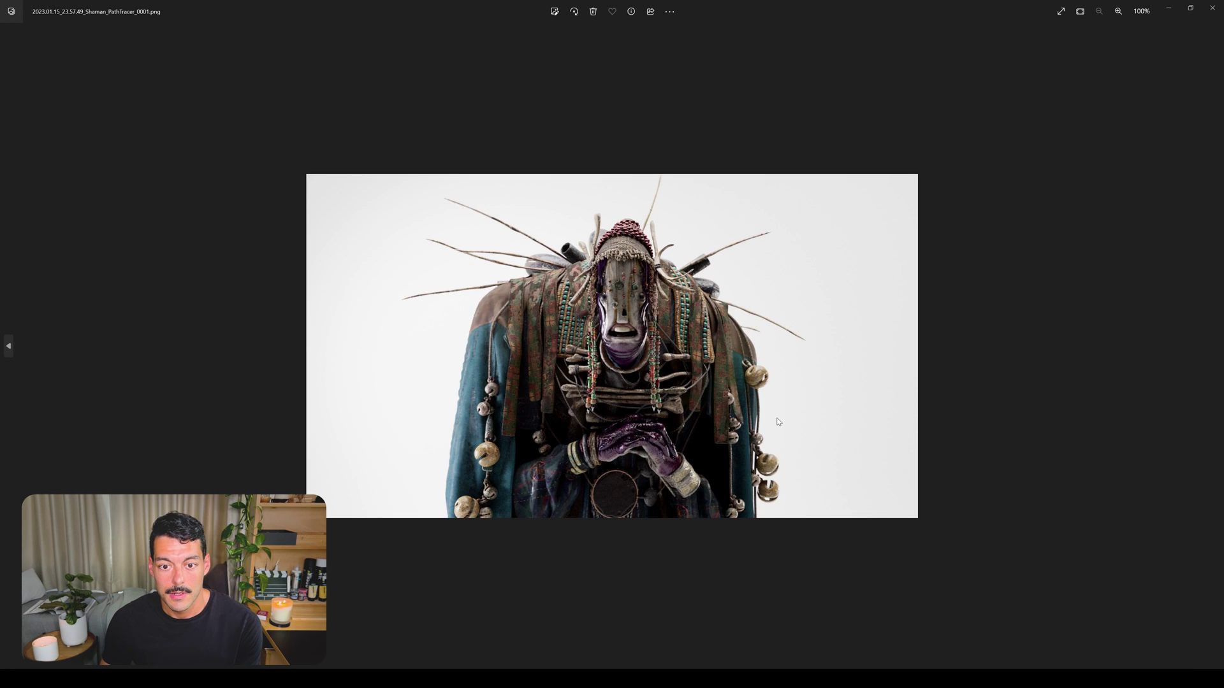
pyautogui.press('Left')
pyautogui.press('Right')
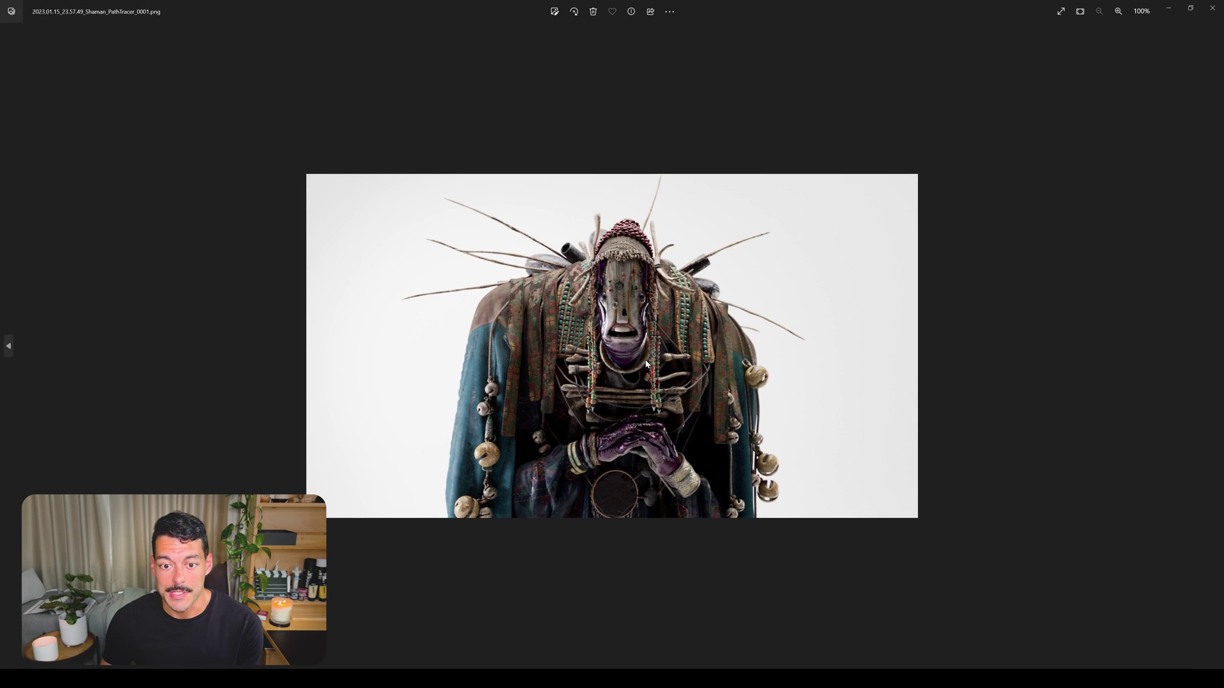
pyautogui.press('Left')
pyautogui.press('Right')
pyautogui.press('Left')
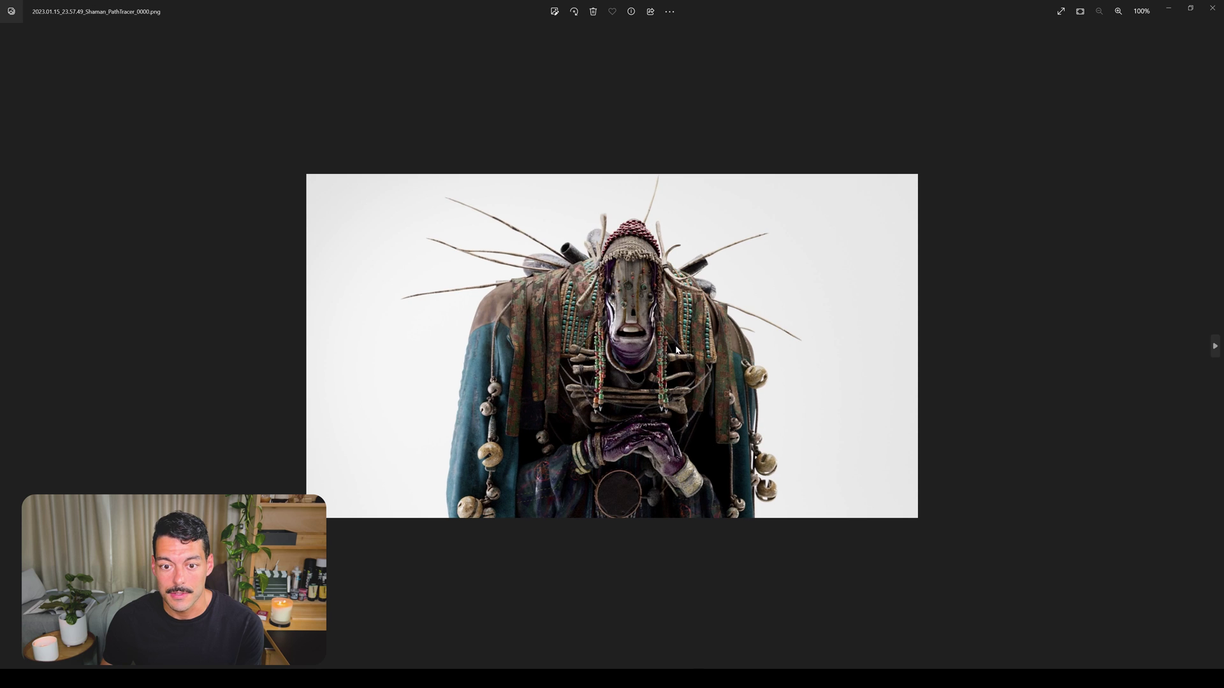
pyautogui.press('Right')
pyautogui.press('Left')
pyautogui.press('Right')
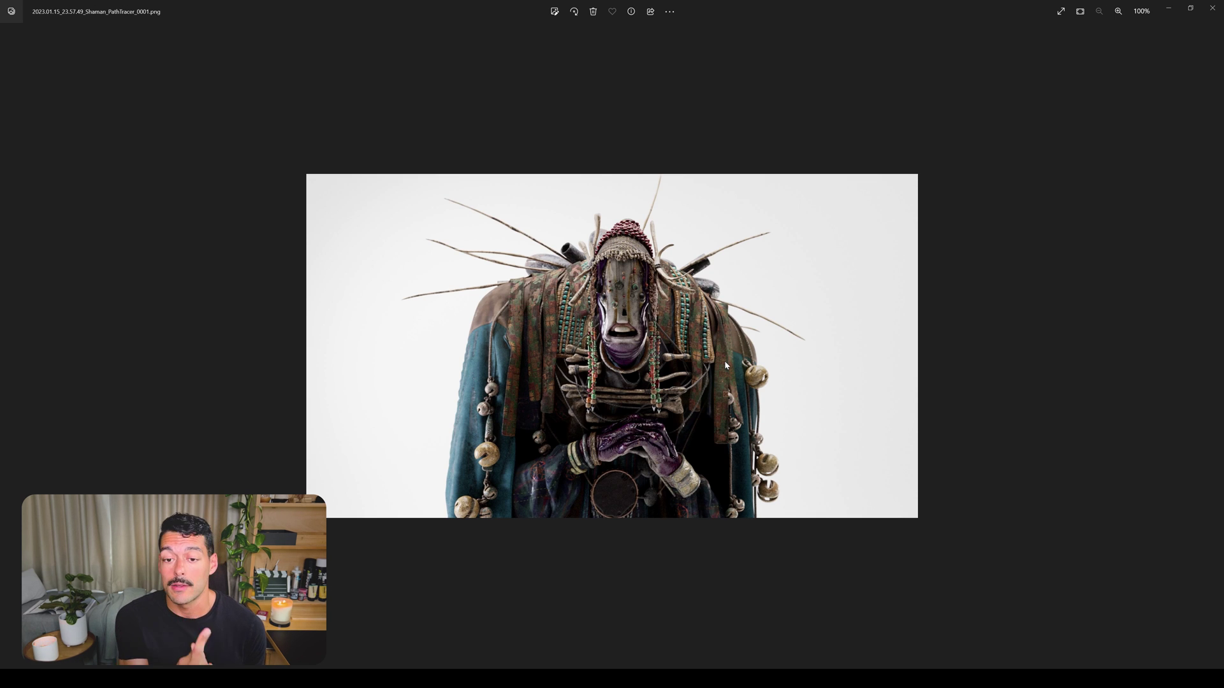
pyautogui.click(1213, 10)
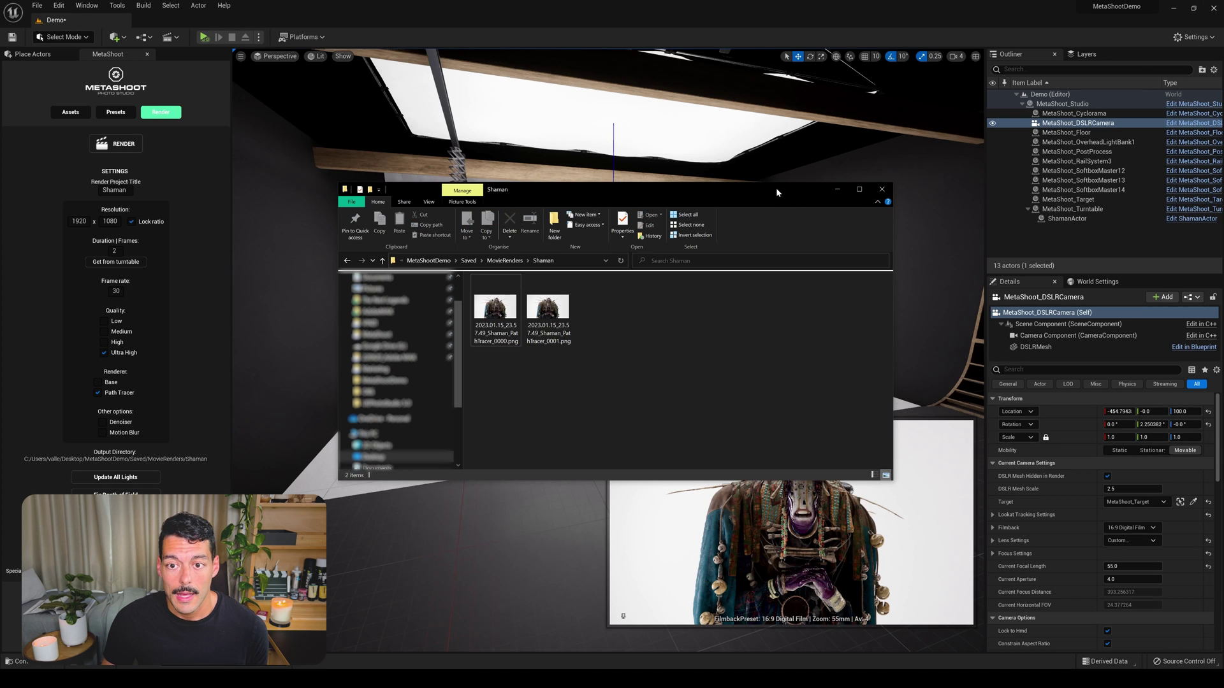